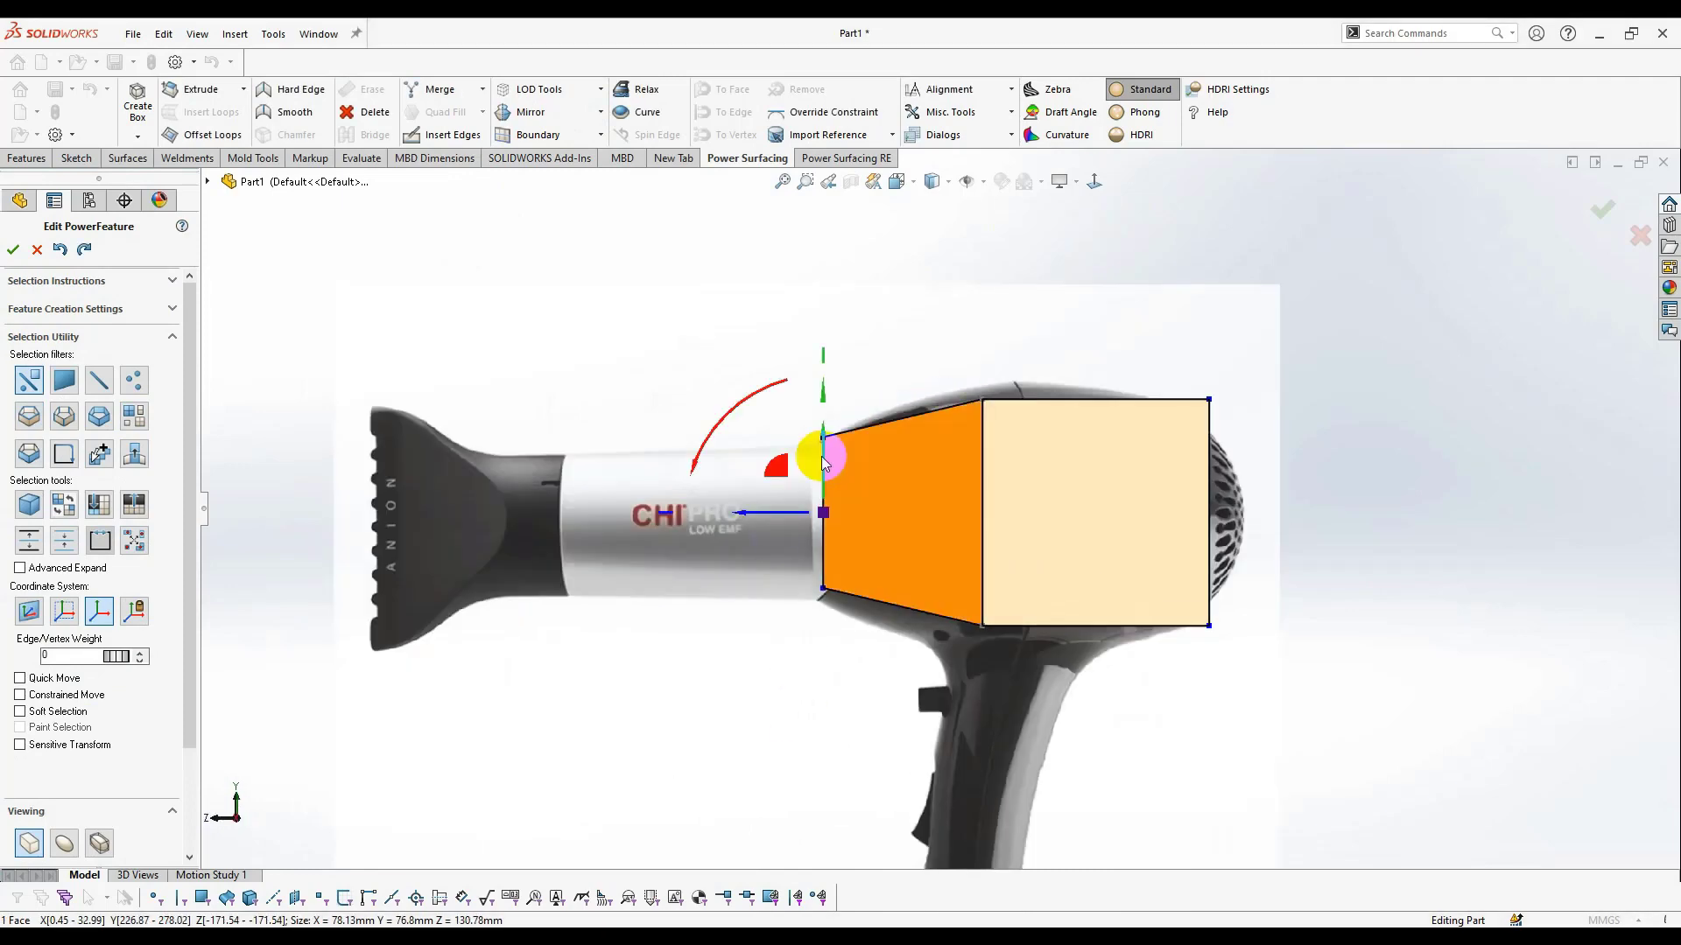
Extend the dryer body's front face along the silver barrel and adjust the barrel's edge loops to the reference image outline.
drag(824, 463, 642, 560)
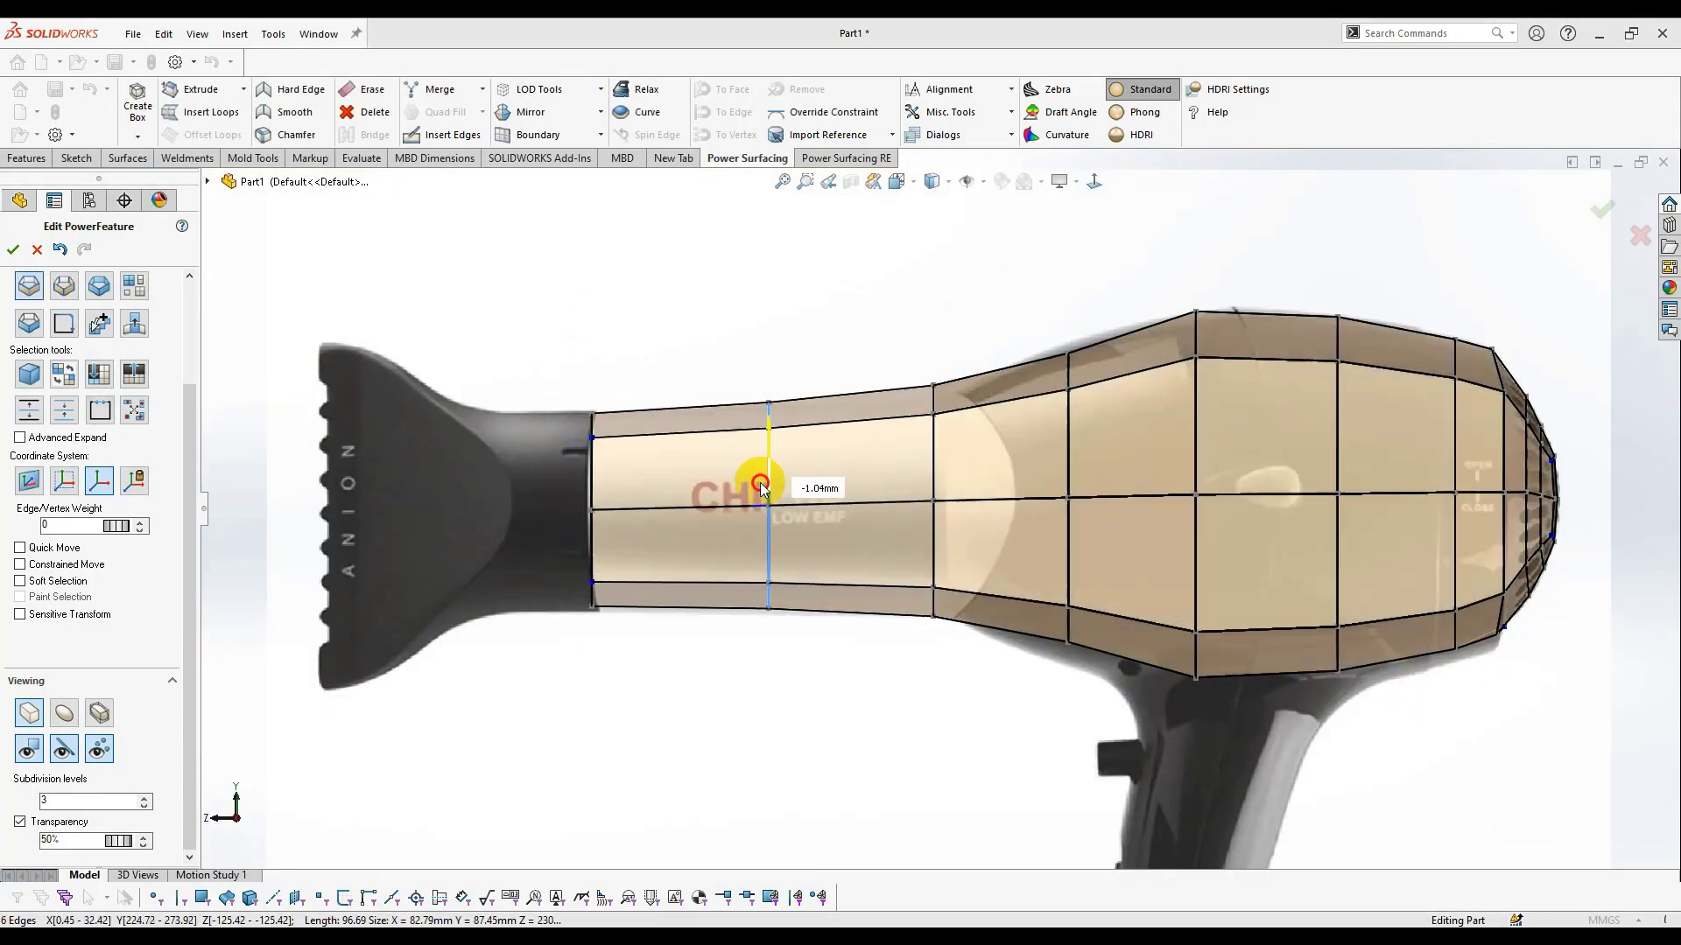
click(934, 525)
drag(933, 526, 934, 545)
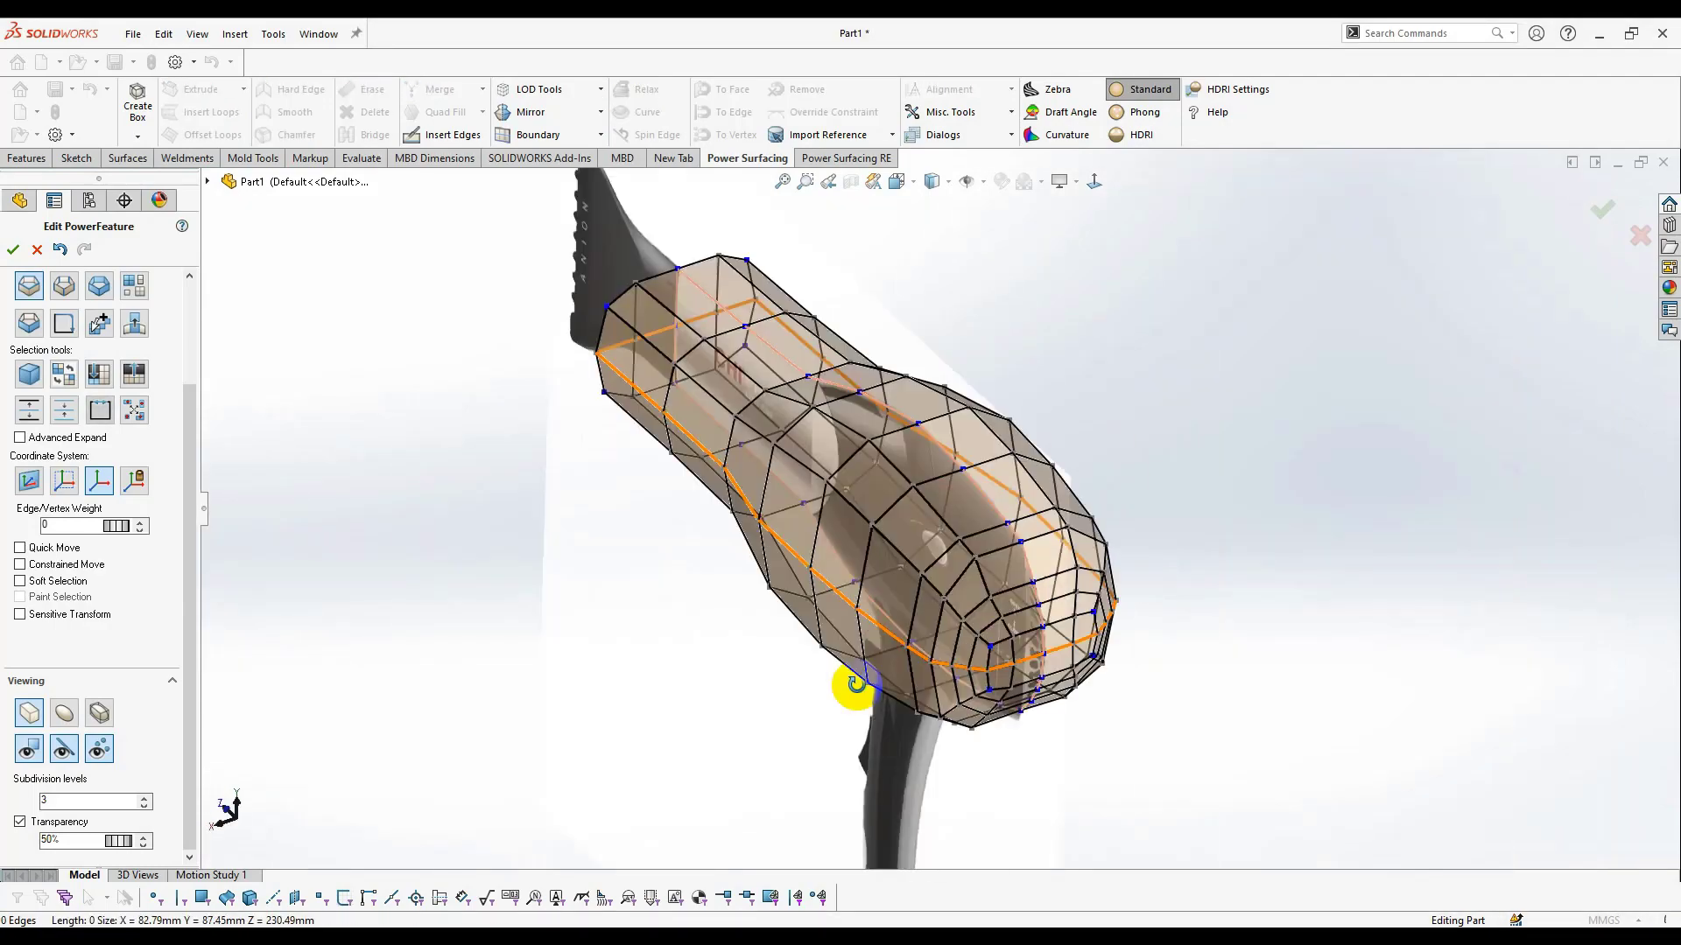
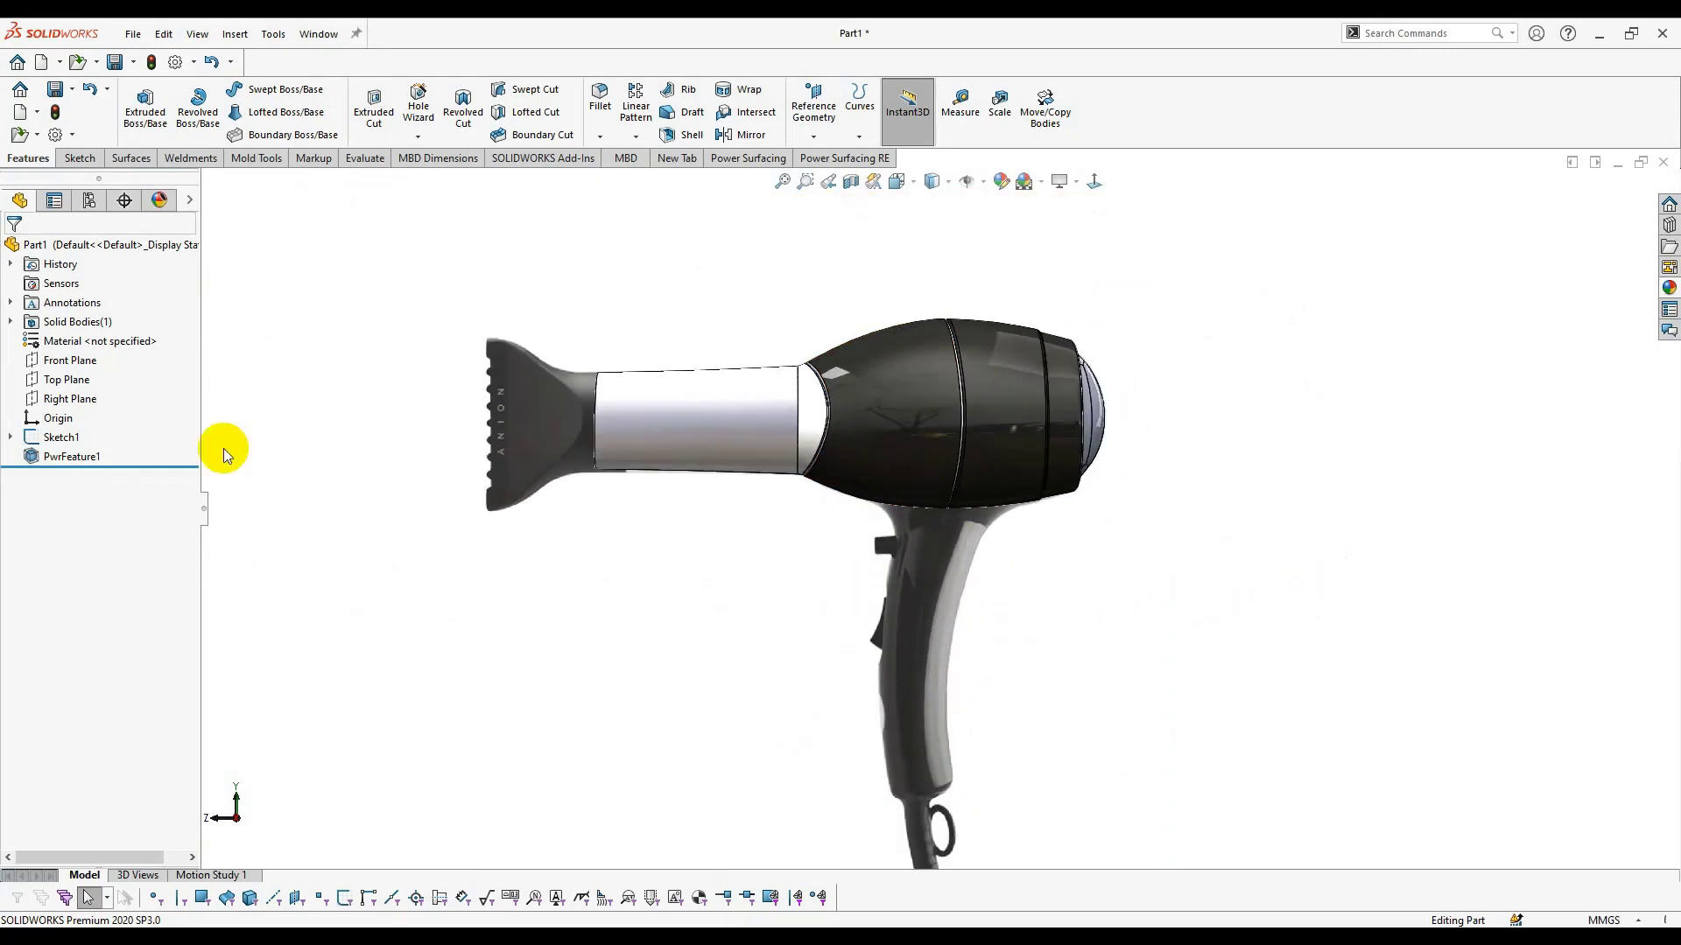
Create a 100 × 100 × 100 mm Power Surfacing box with one segment per direction and display it as a smooth surface.
click(749, 158)
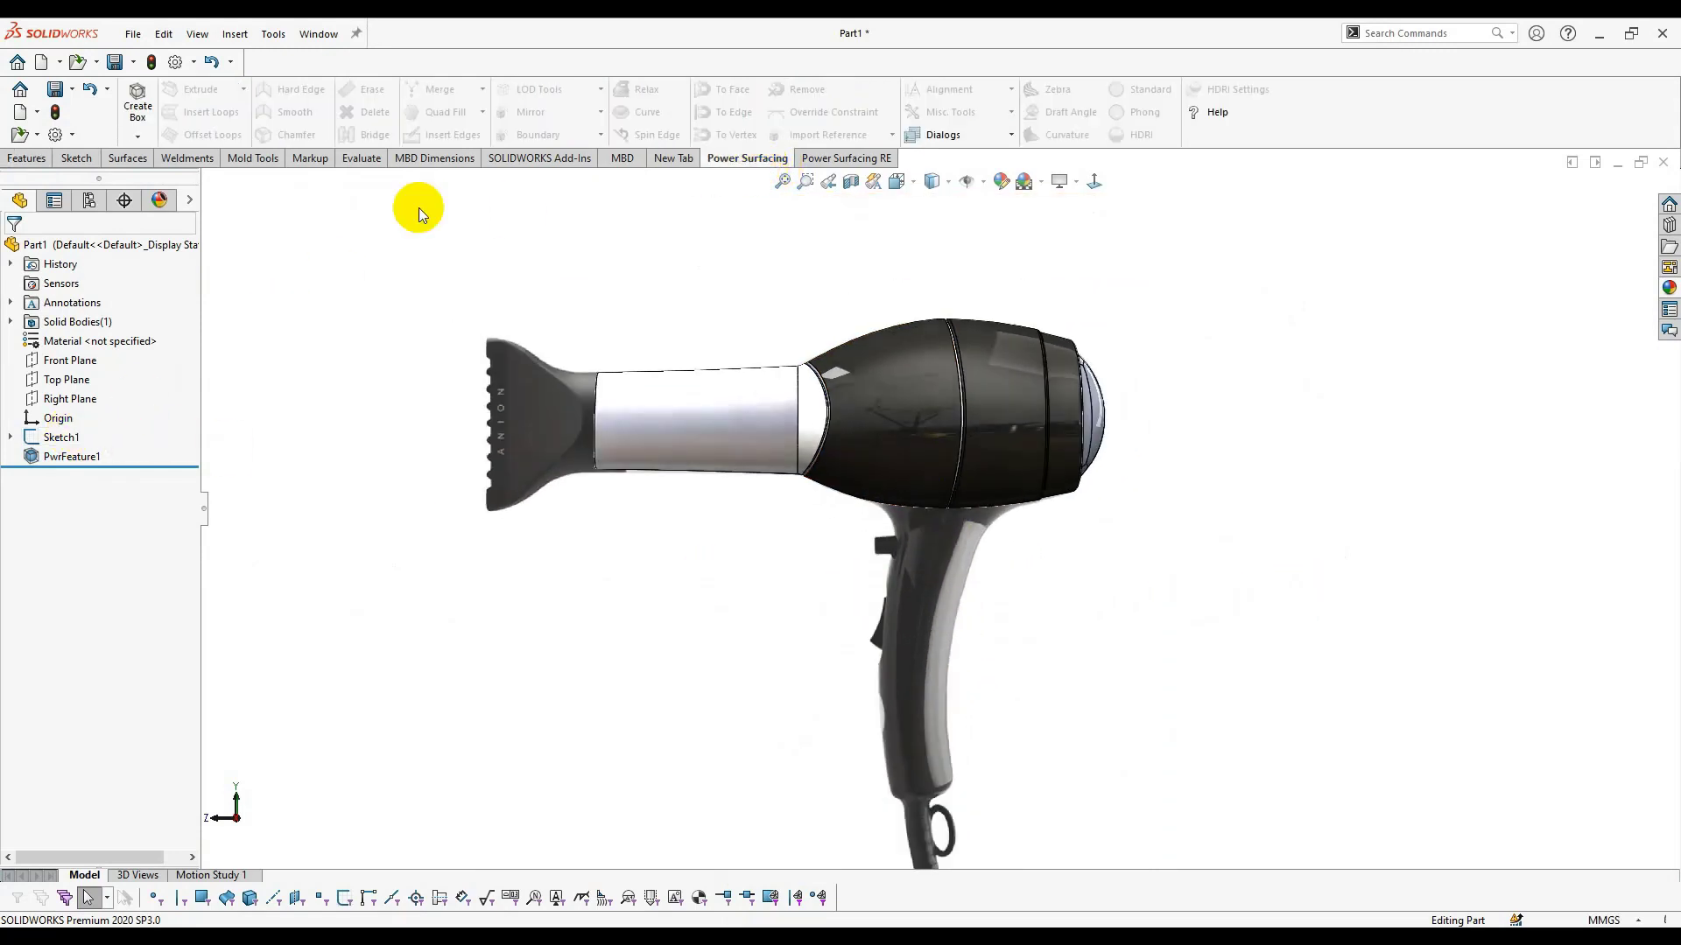
click(143, 140)
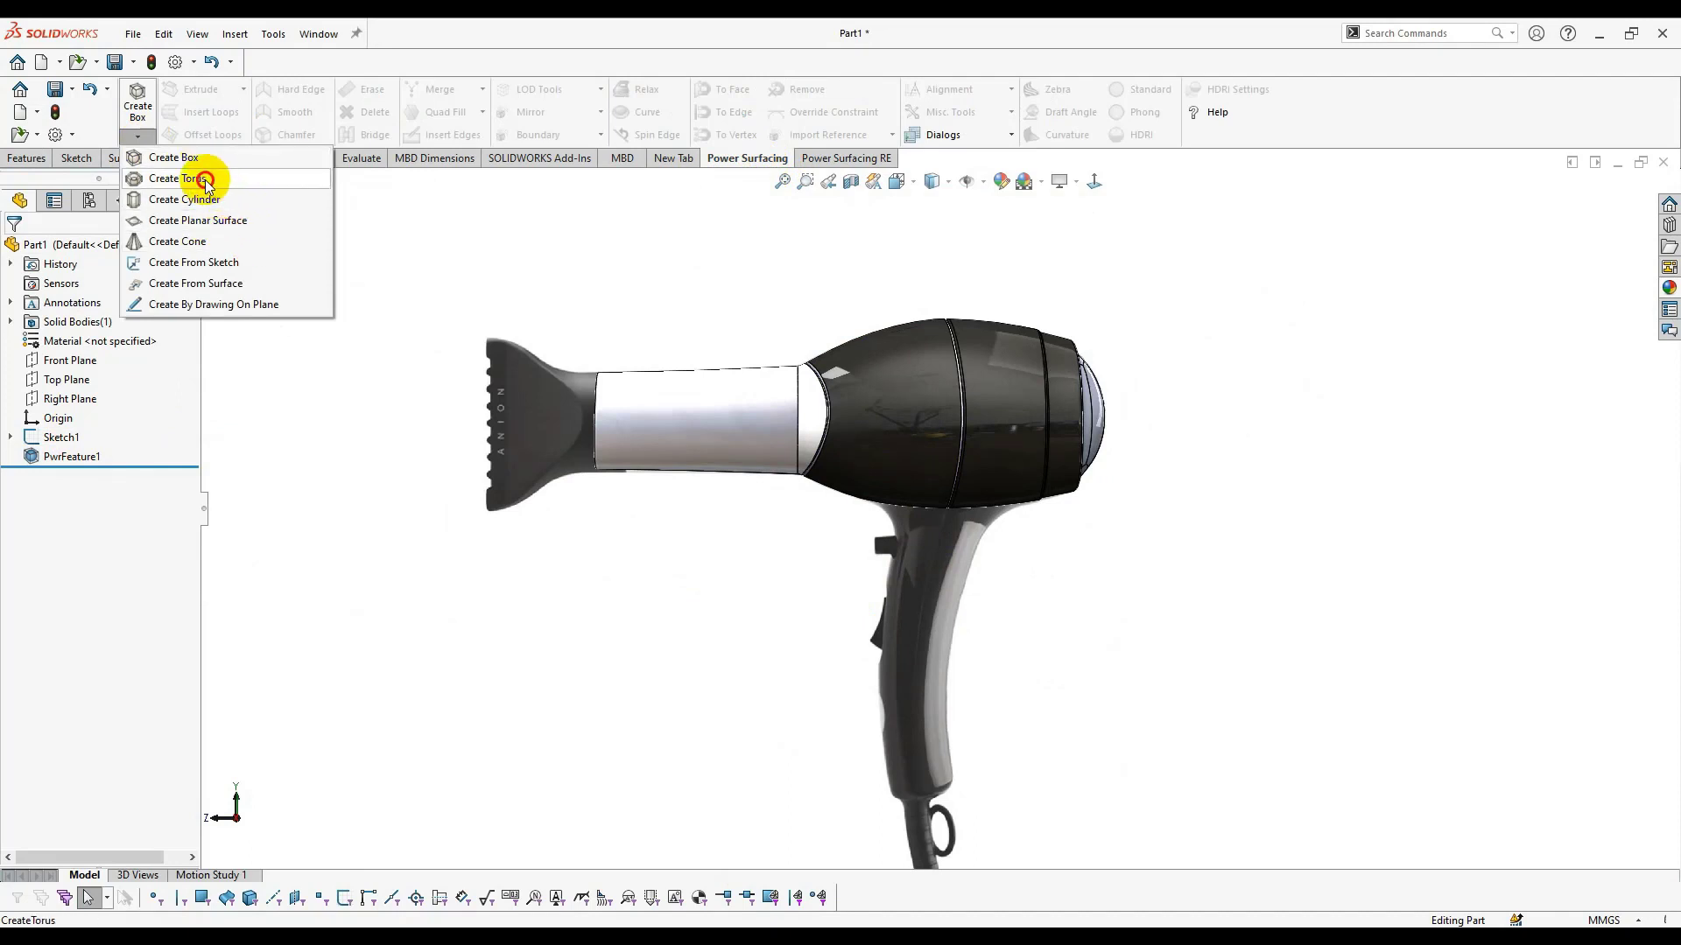
click(229, 162)
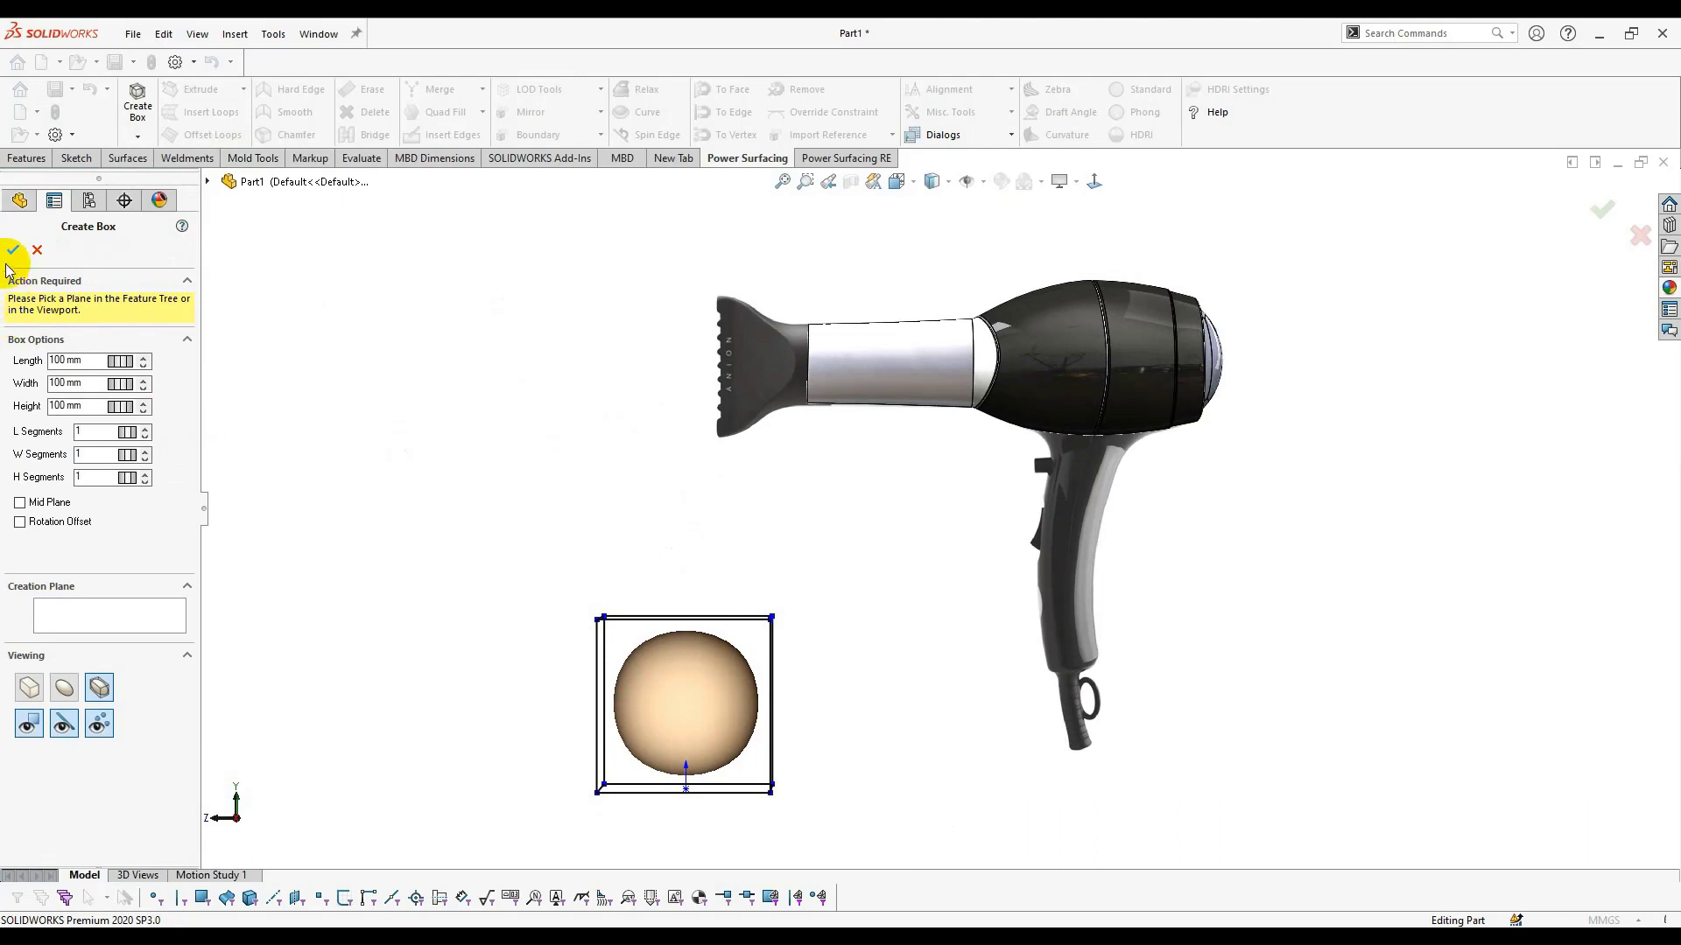
click(12, 252)
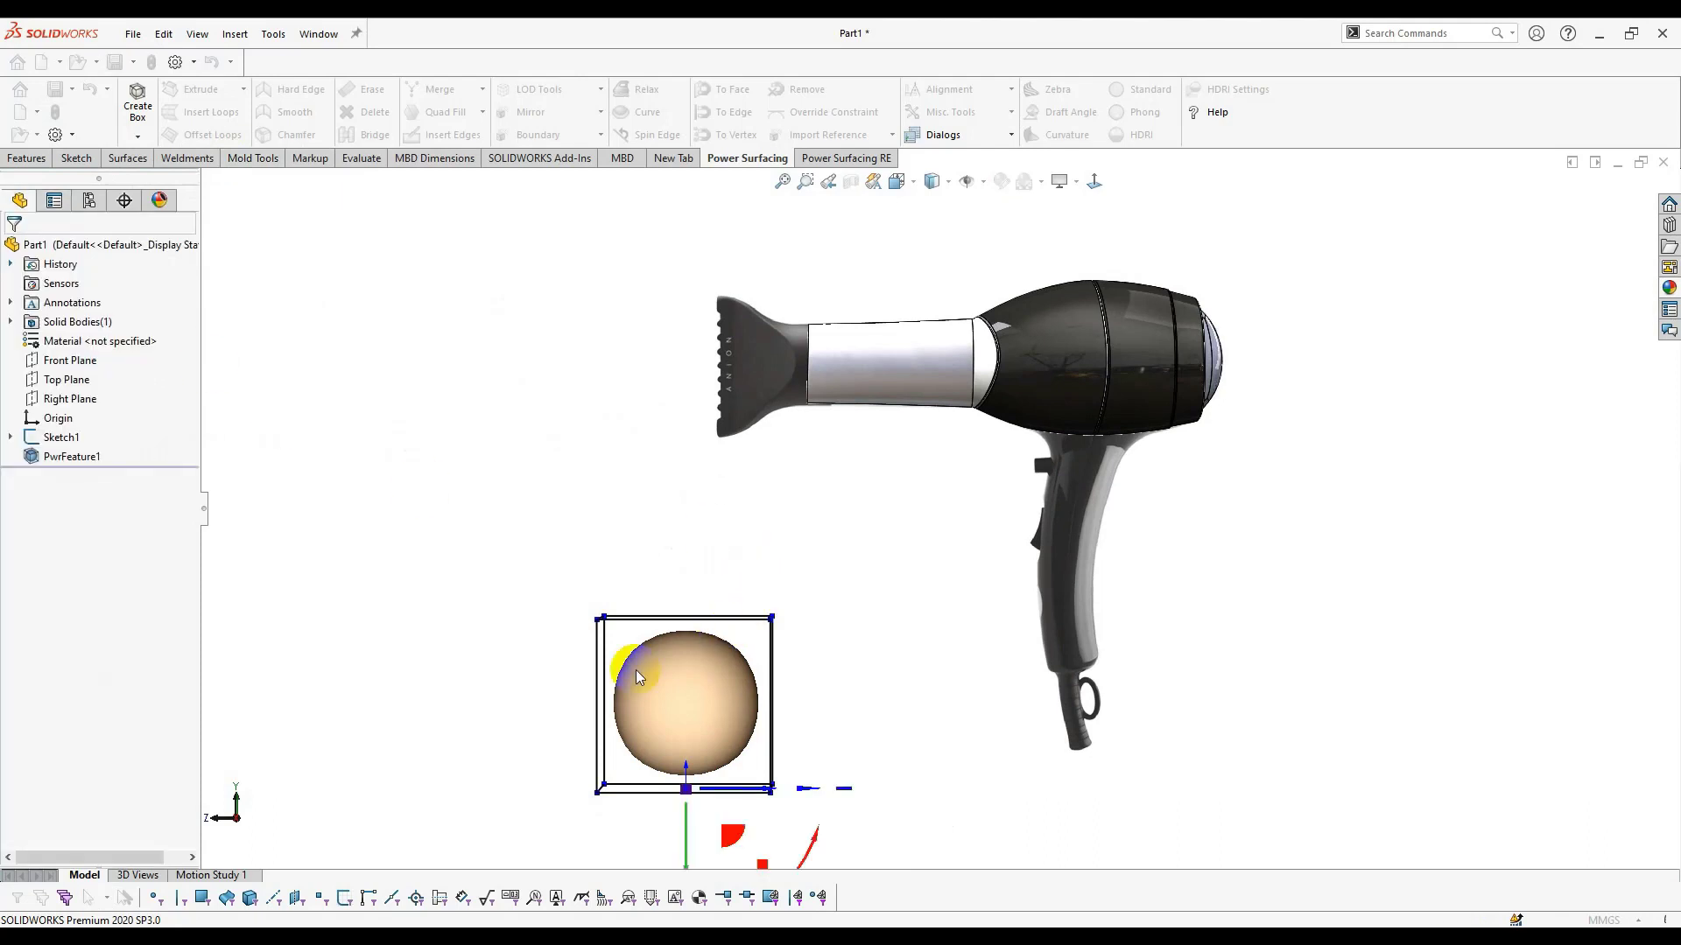
click(64, 843)
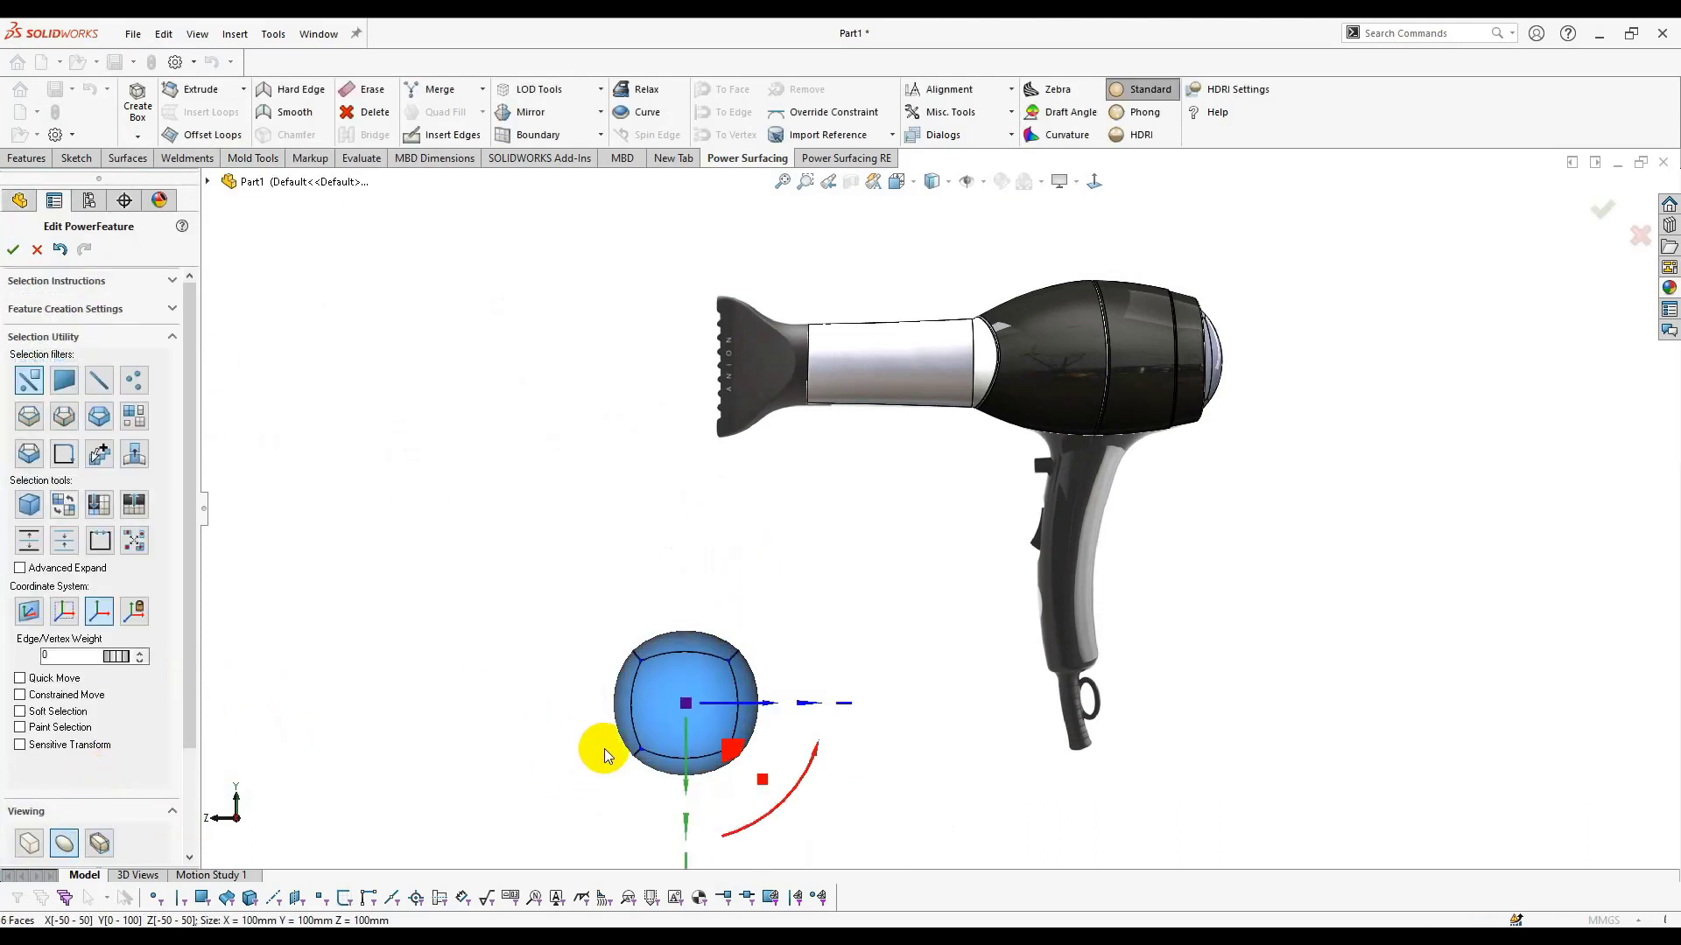
Move the new shape onto the upper part of the handle and scale it uniformly to about 61 mm.
drag(732, 672, 1146, 498)
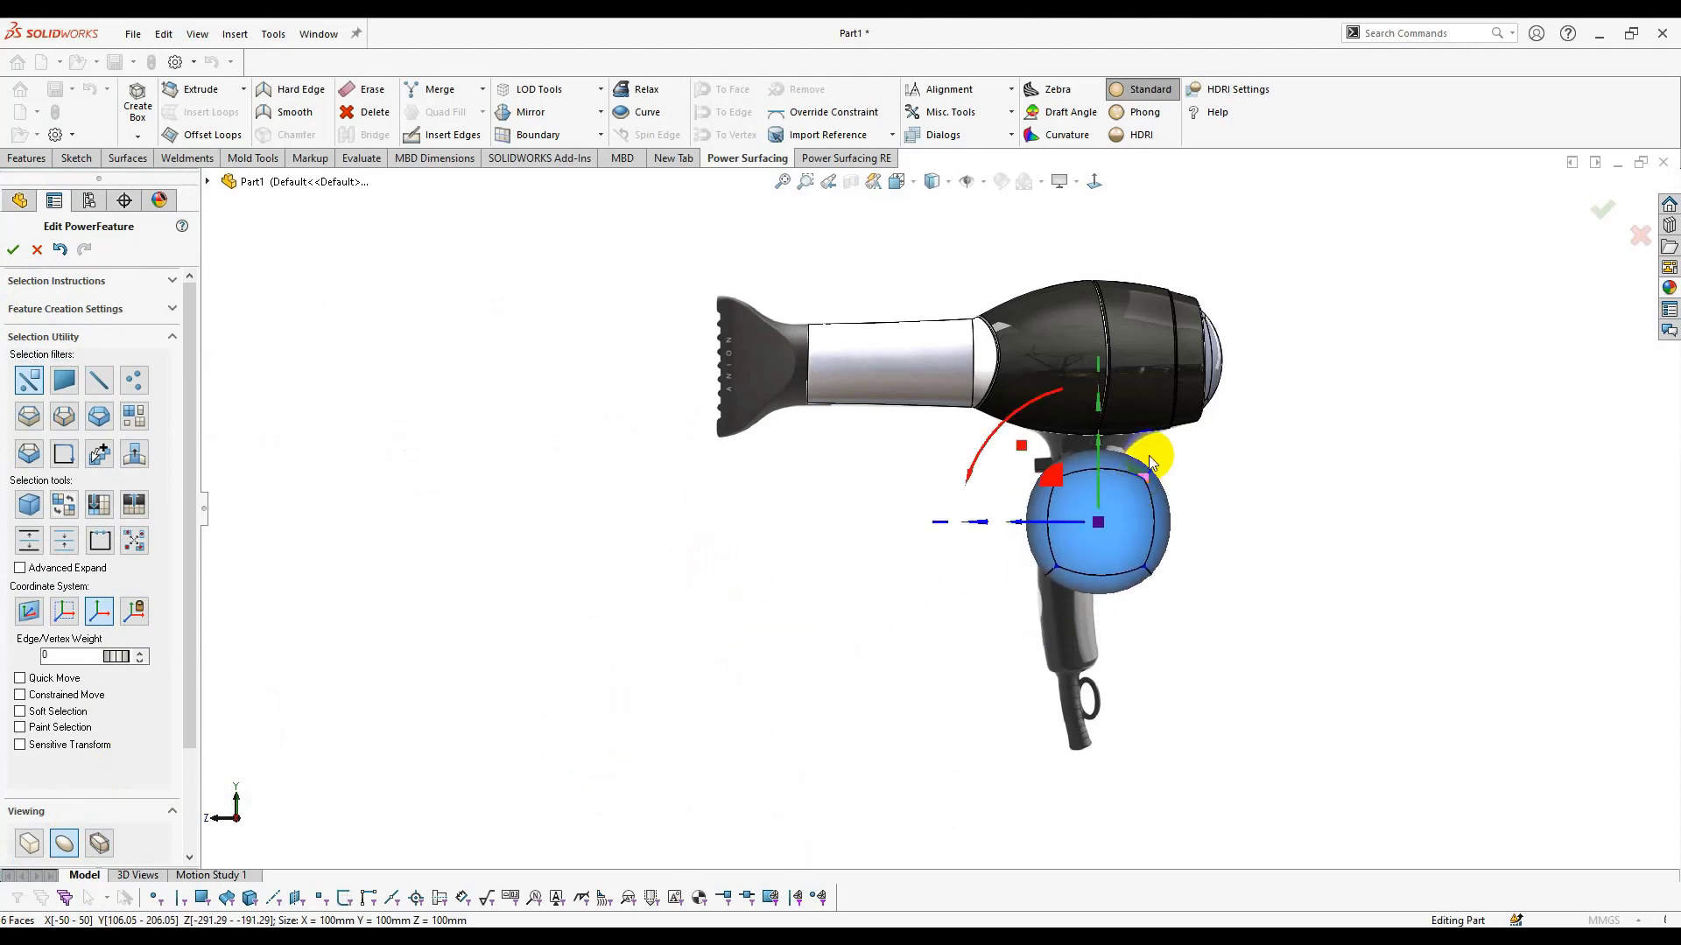
scroll(1149, 455, down, 5)
drag(1035, 764, 1033, 780)
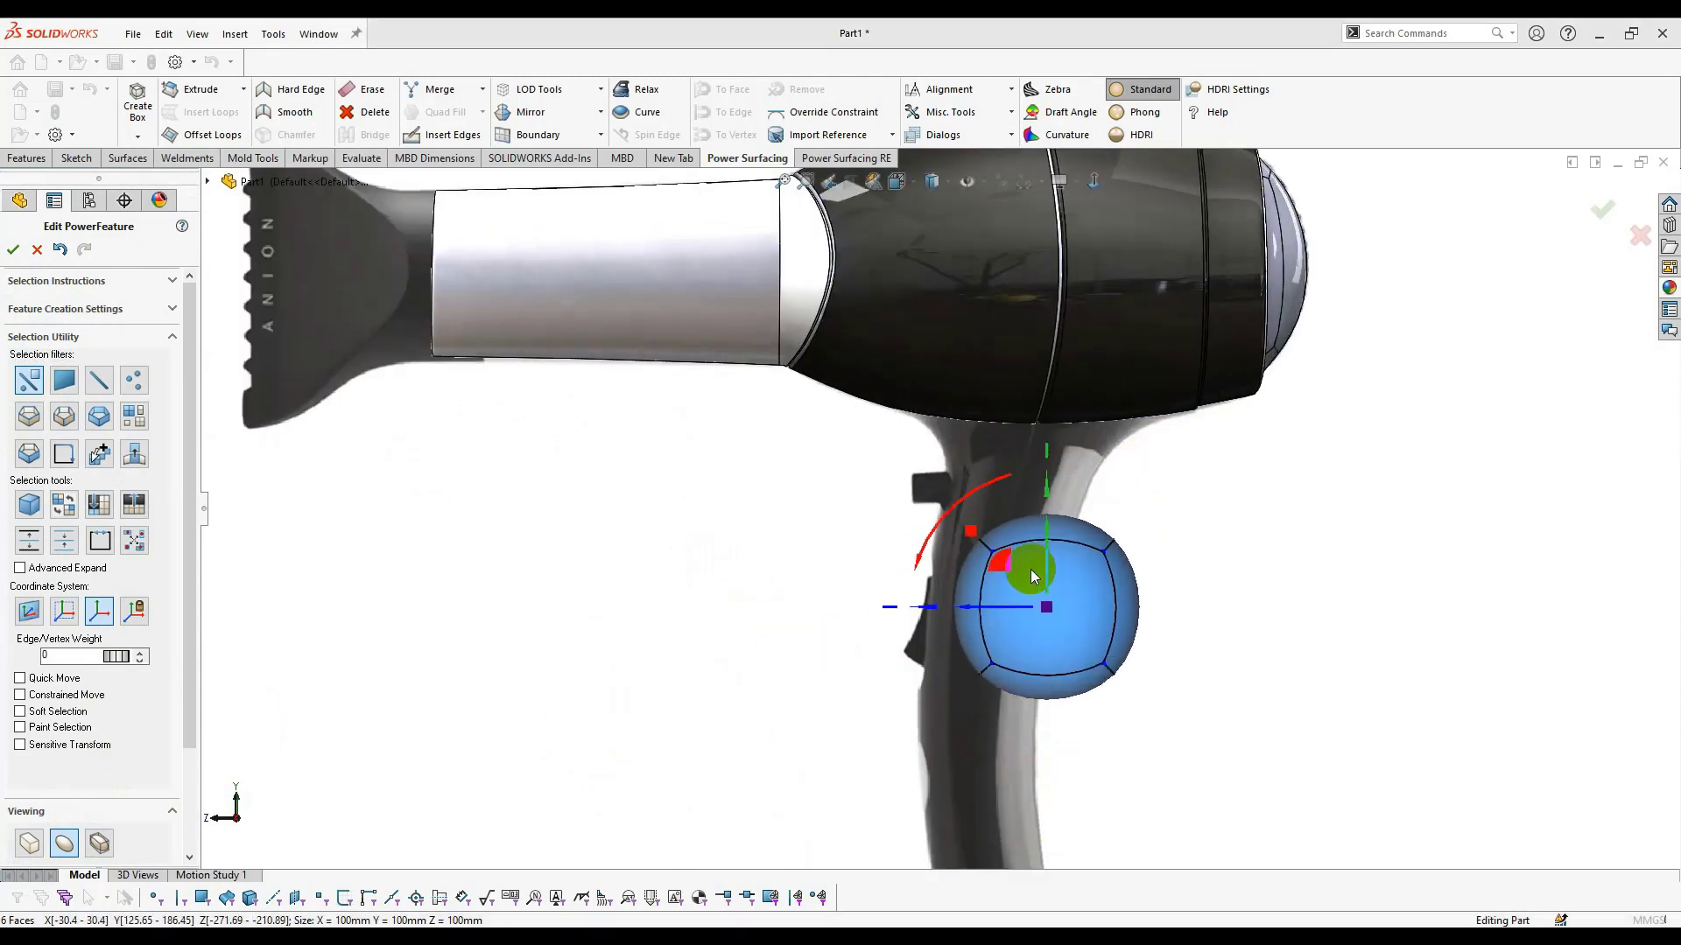
drag(1021, 573, 989, 521)
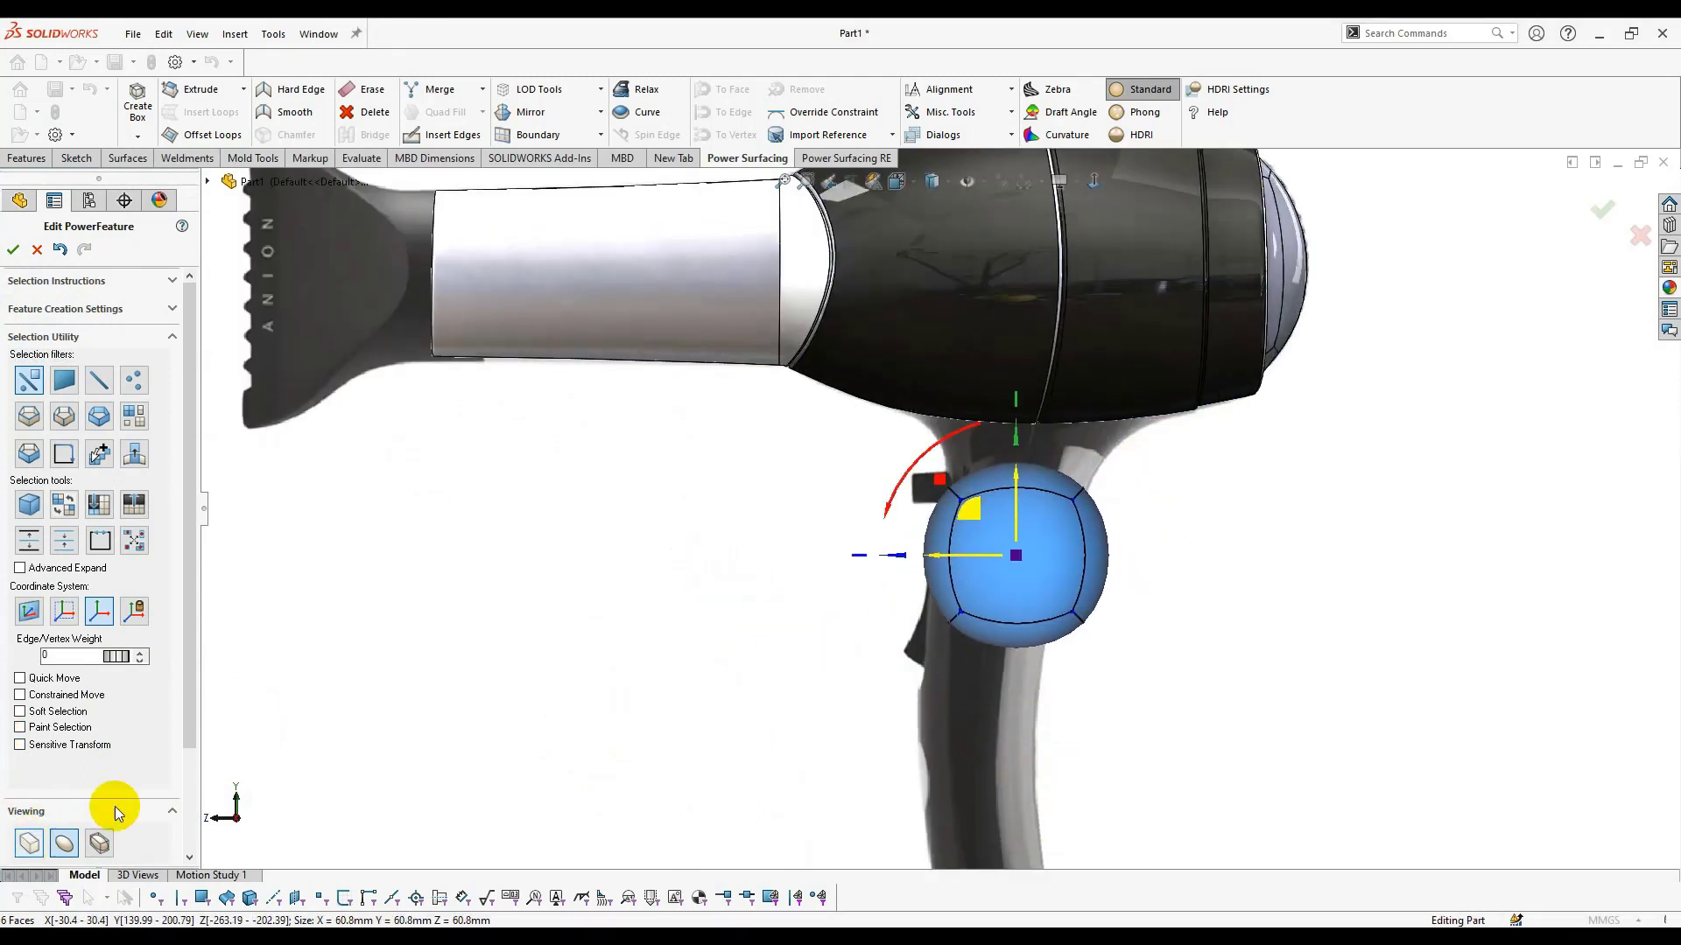
Scale the shape uniformly to about 45 mm, centre it on the upper handle and rotate it slightly to the handle's tilt.
scroll(867, 560, down, 5)
drag(1063, 564, 1024, 717)
drag(1007, 502, 990, 456)
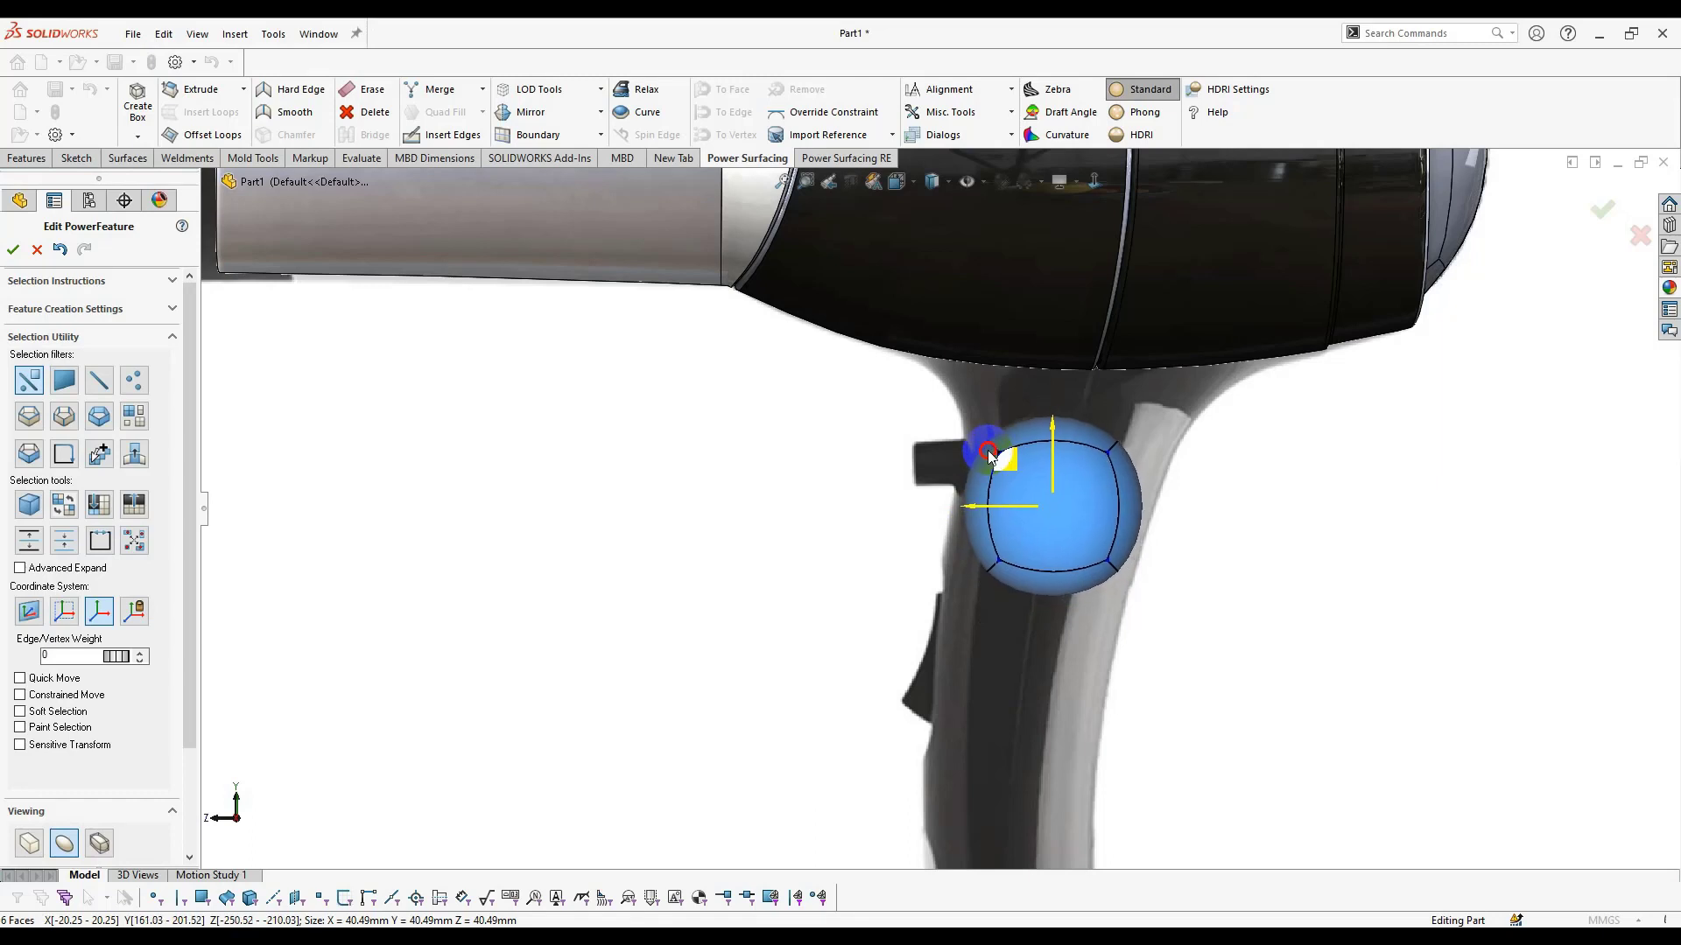
drag(1054, 506, 1086, 460)
mouse_move(989, 383)
mouse_down()
mouse_move(1028, 389)
mouse_move(1014, 378)
mouse_up()
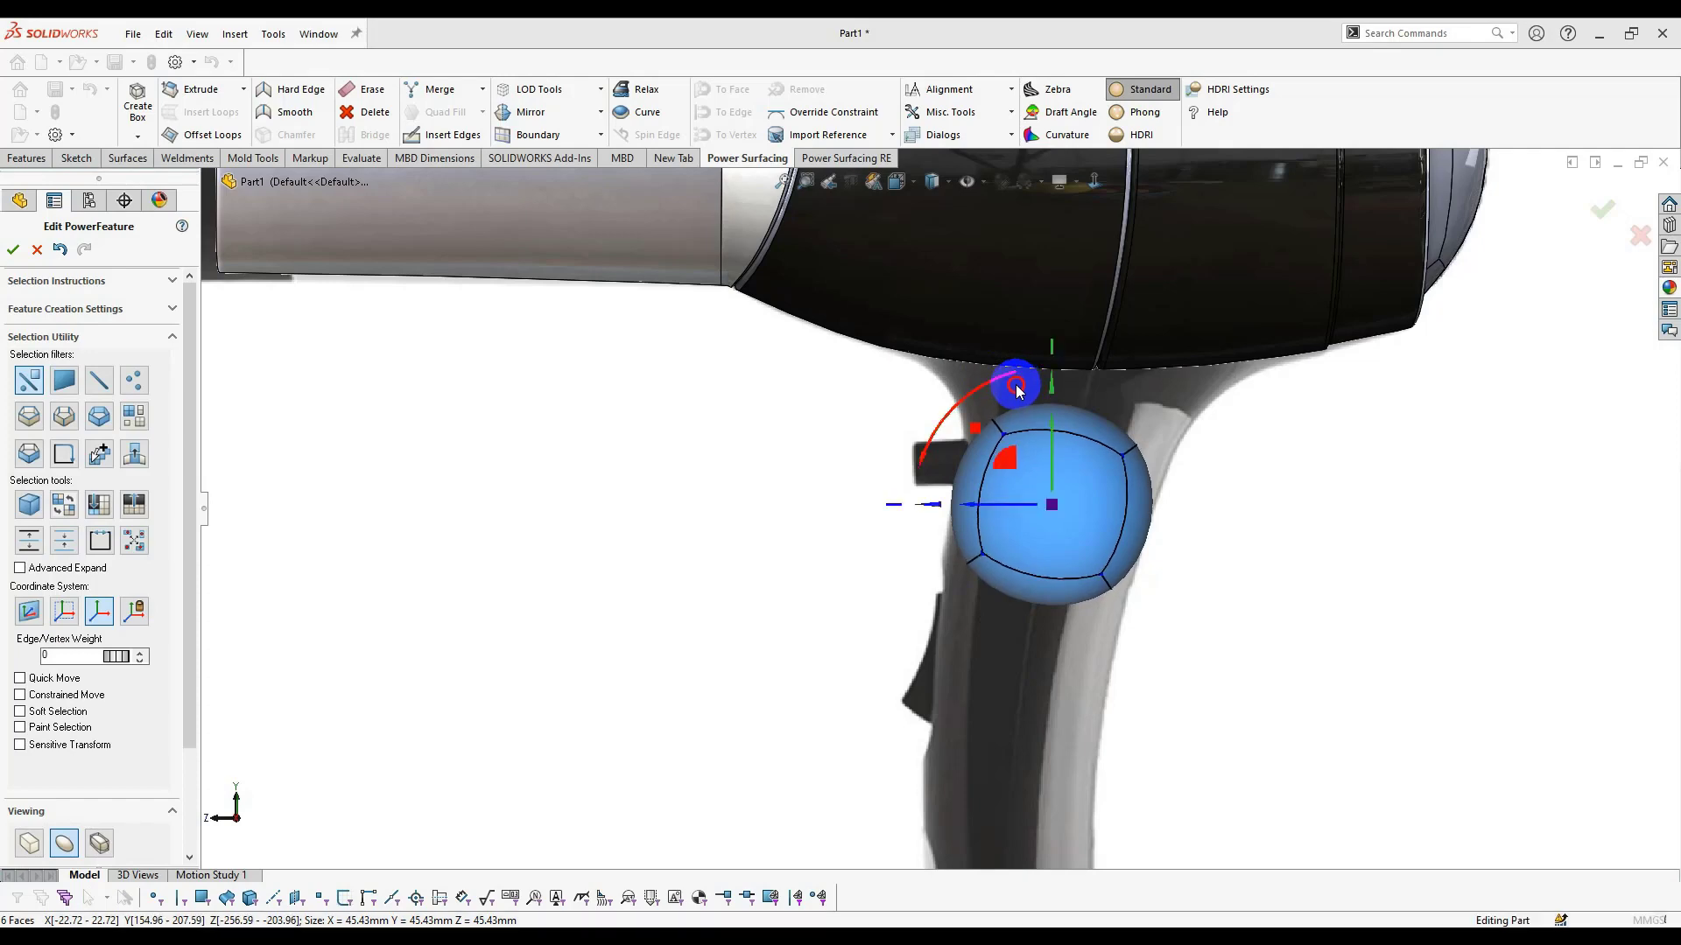
Extrude the shape's bottom face down along the handle to just below the lower switch.
click(1026, 601)
scroll(1037, 642, up, 3)
middle_drag(1038, 642, 968, 604)
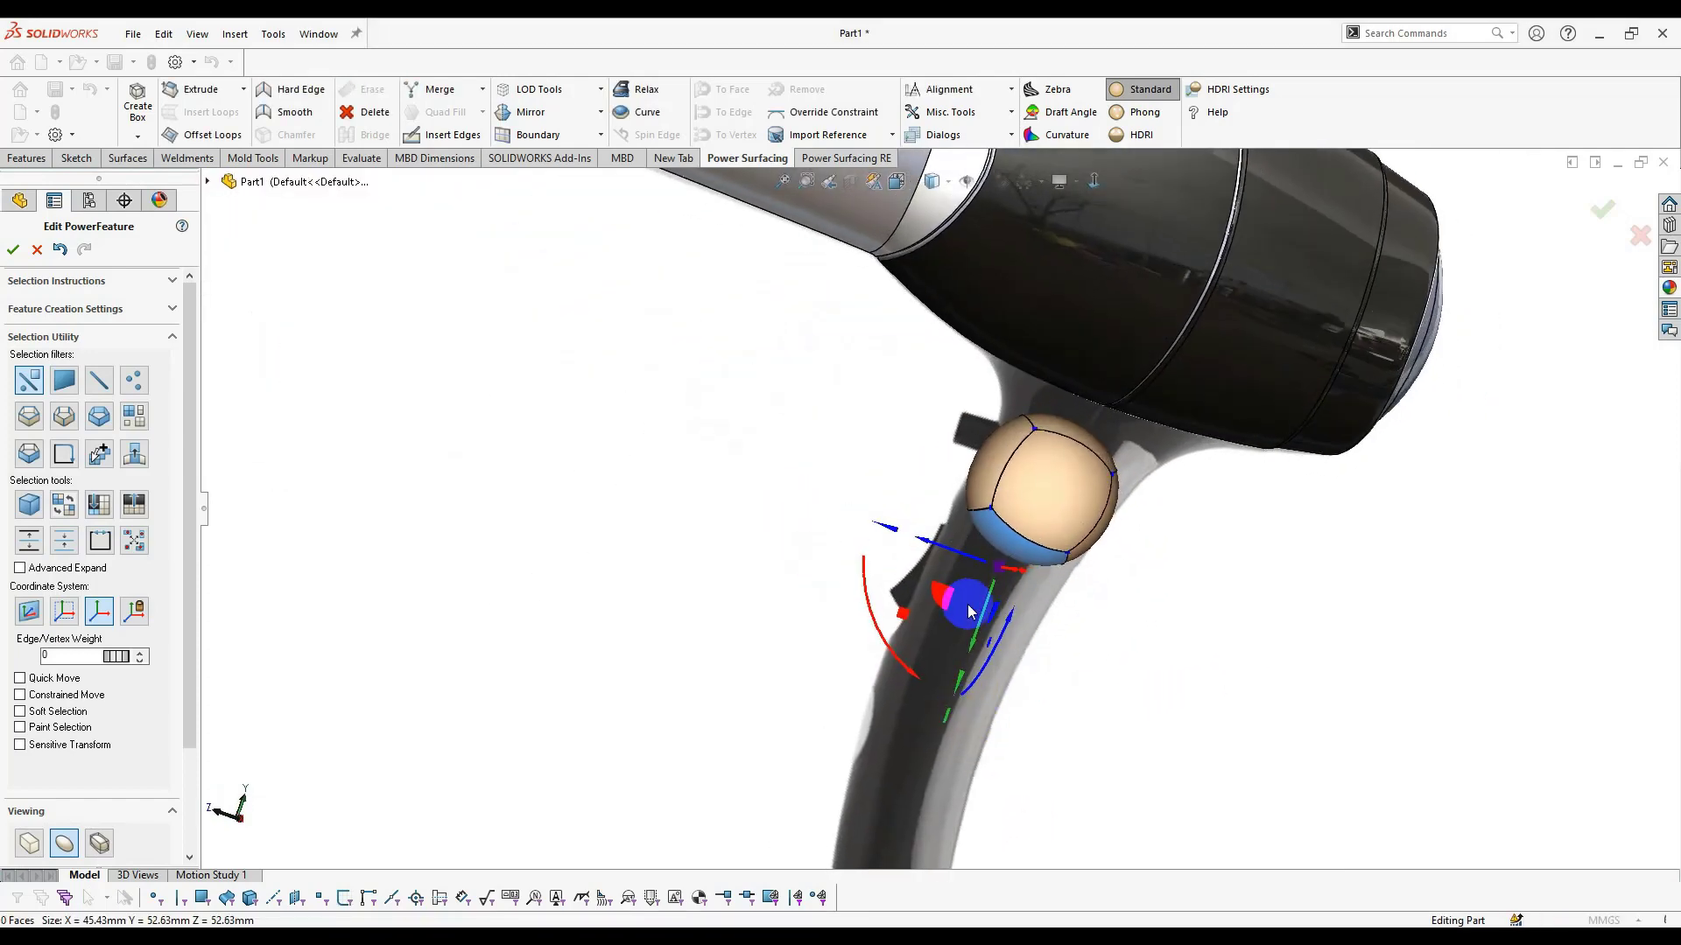
click(969, 604)
drag(968, 604, 907, 703)
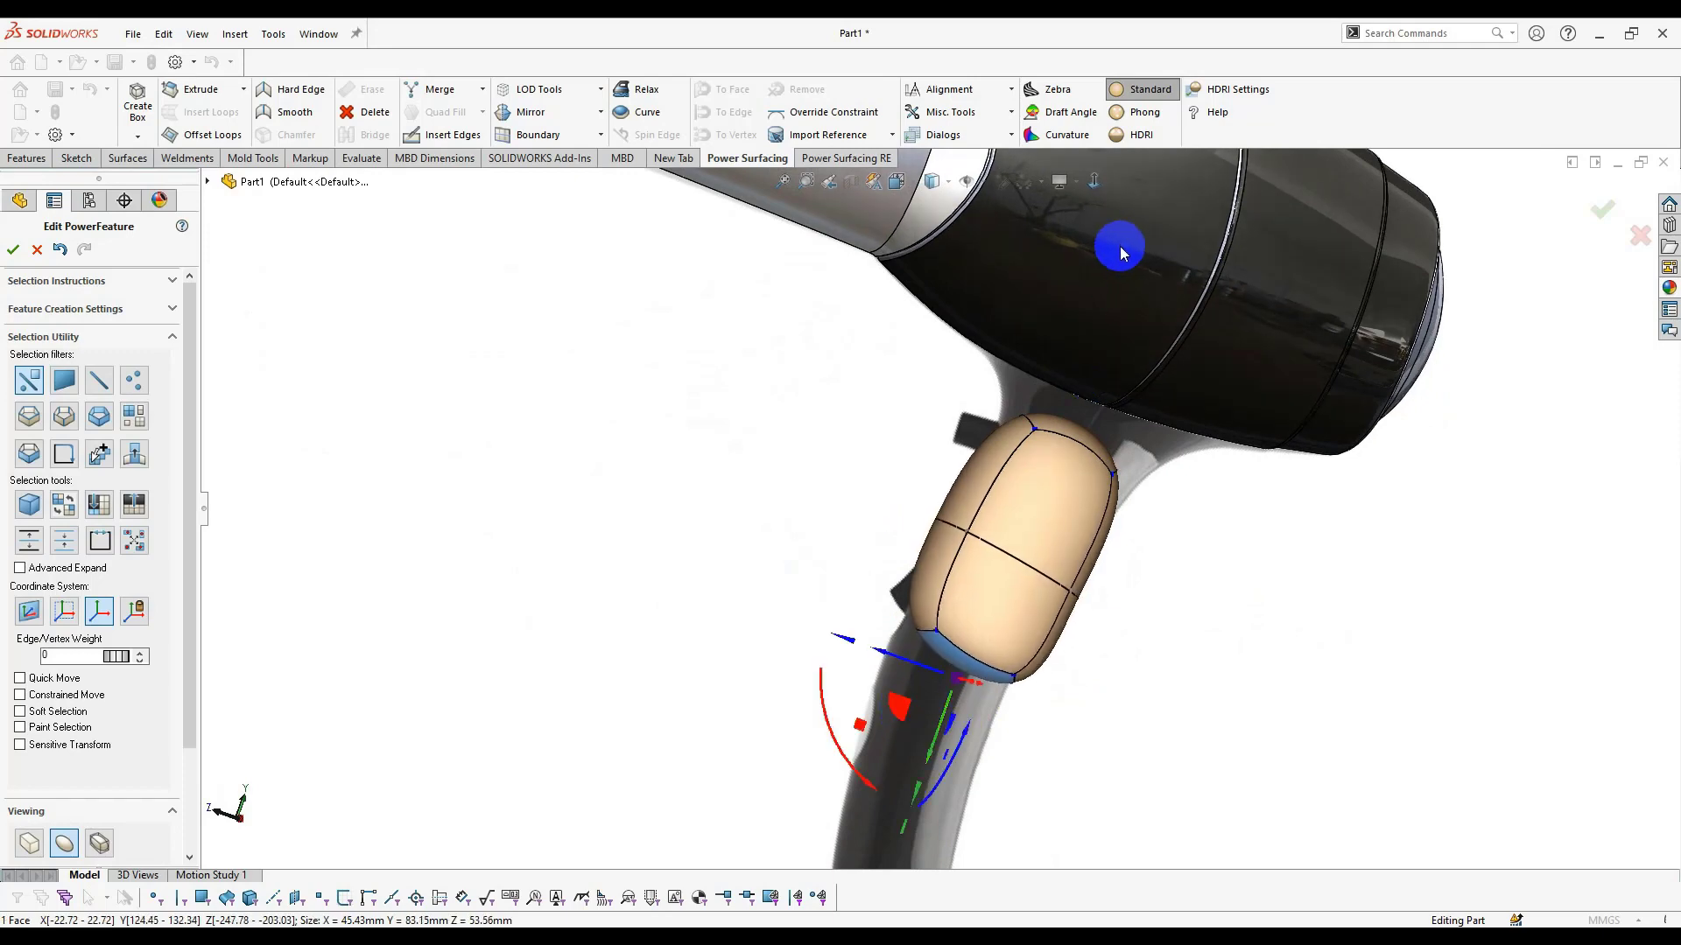
In the normal side view, extrude the bottom face again down to the lower end of the handle grip.
click(1095, 182)
scroll(979, 611, down, 5)
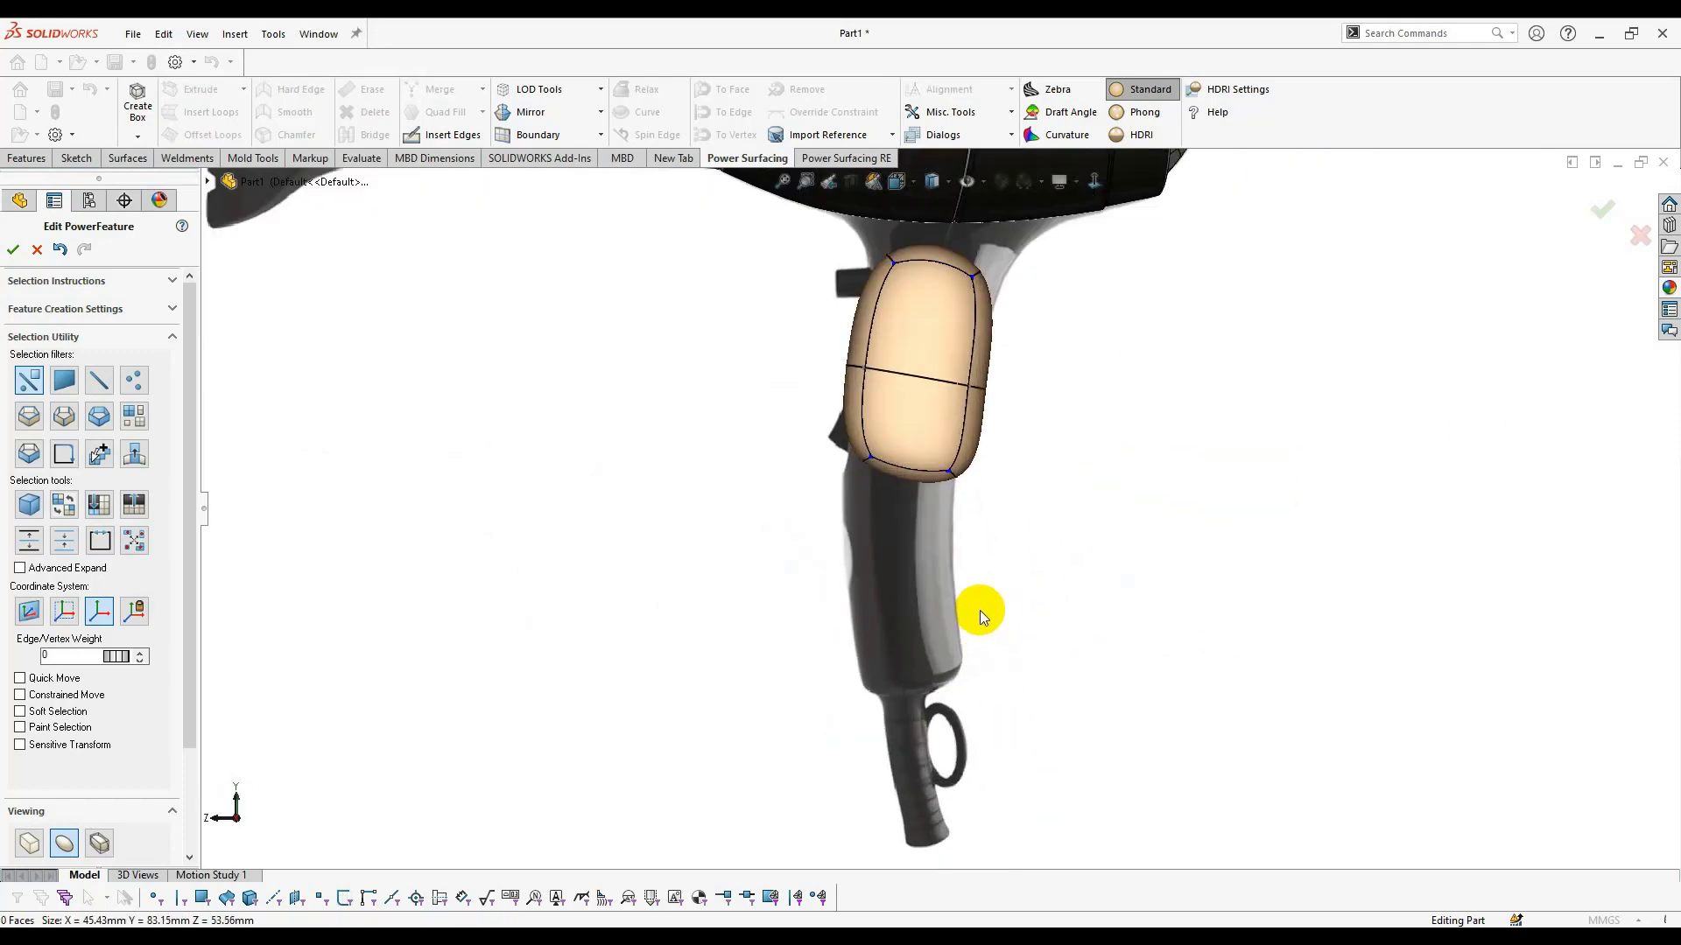
click(867, 464)
drag(866, 464, 858, 676)
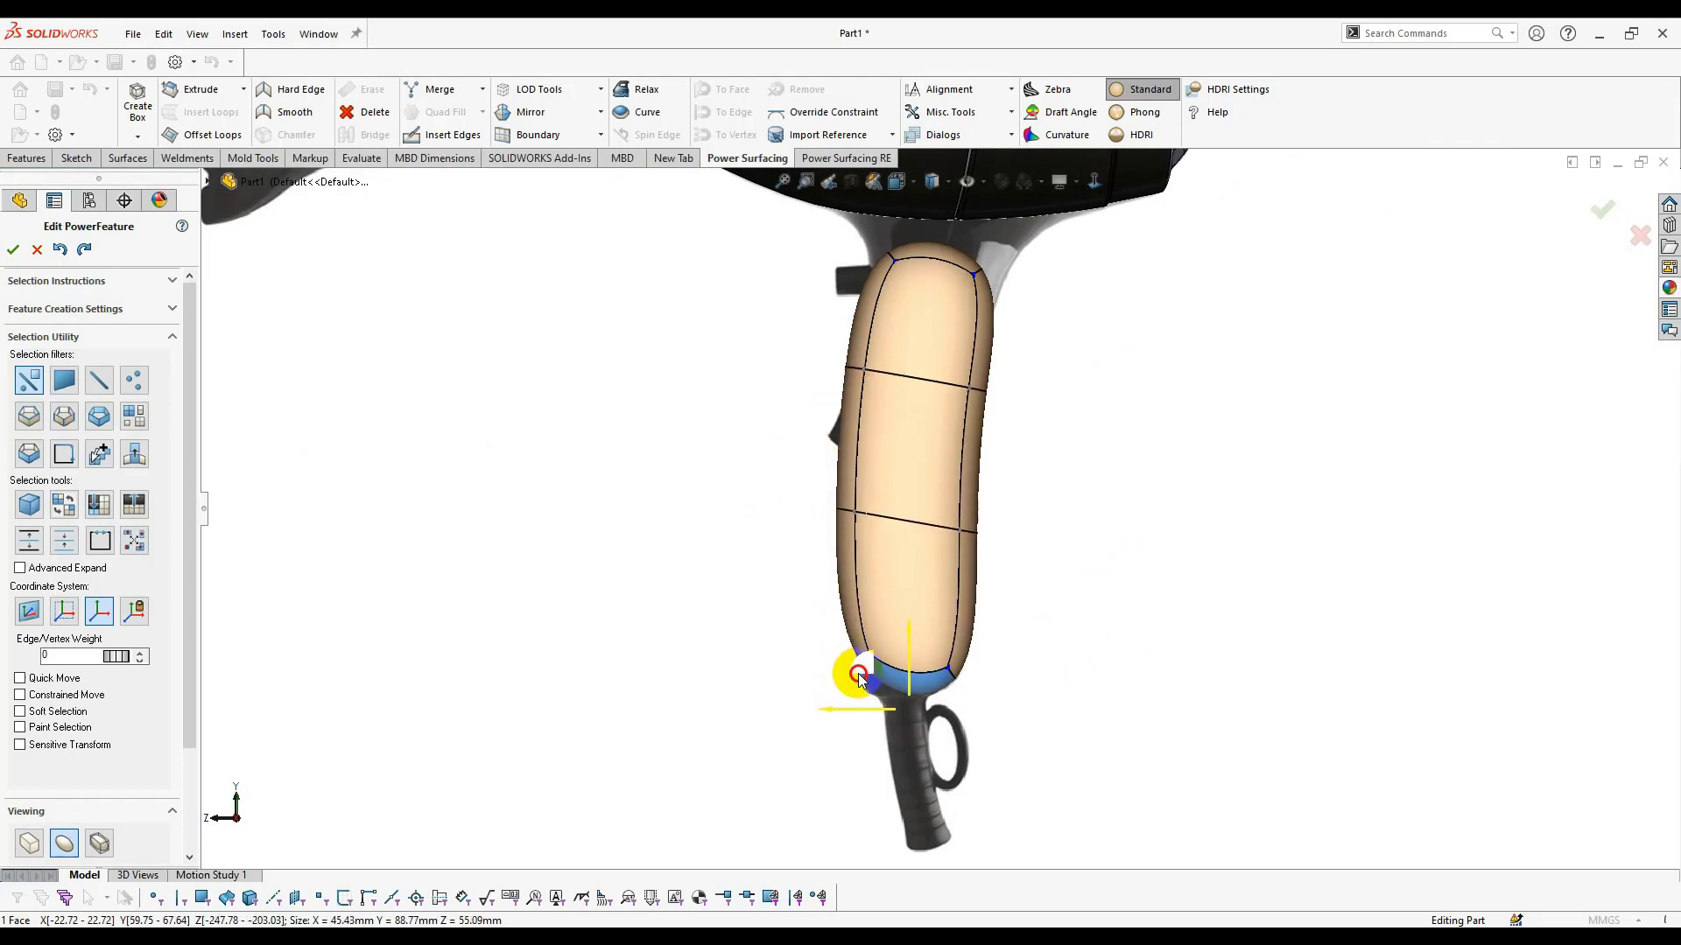
click(1056, 544)
Show the handle as its control mesh with subdivision level 3 and 50% transparency.
scroll(954, 355, up, 5)
scroll(973, 421, down, 6)
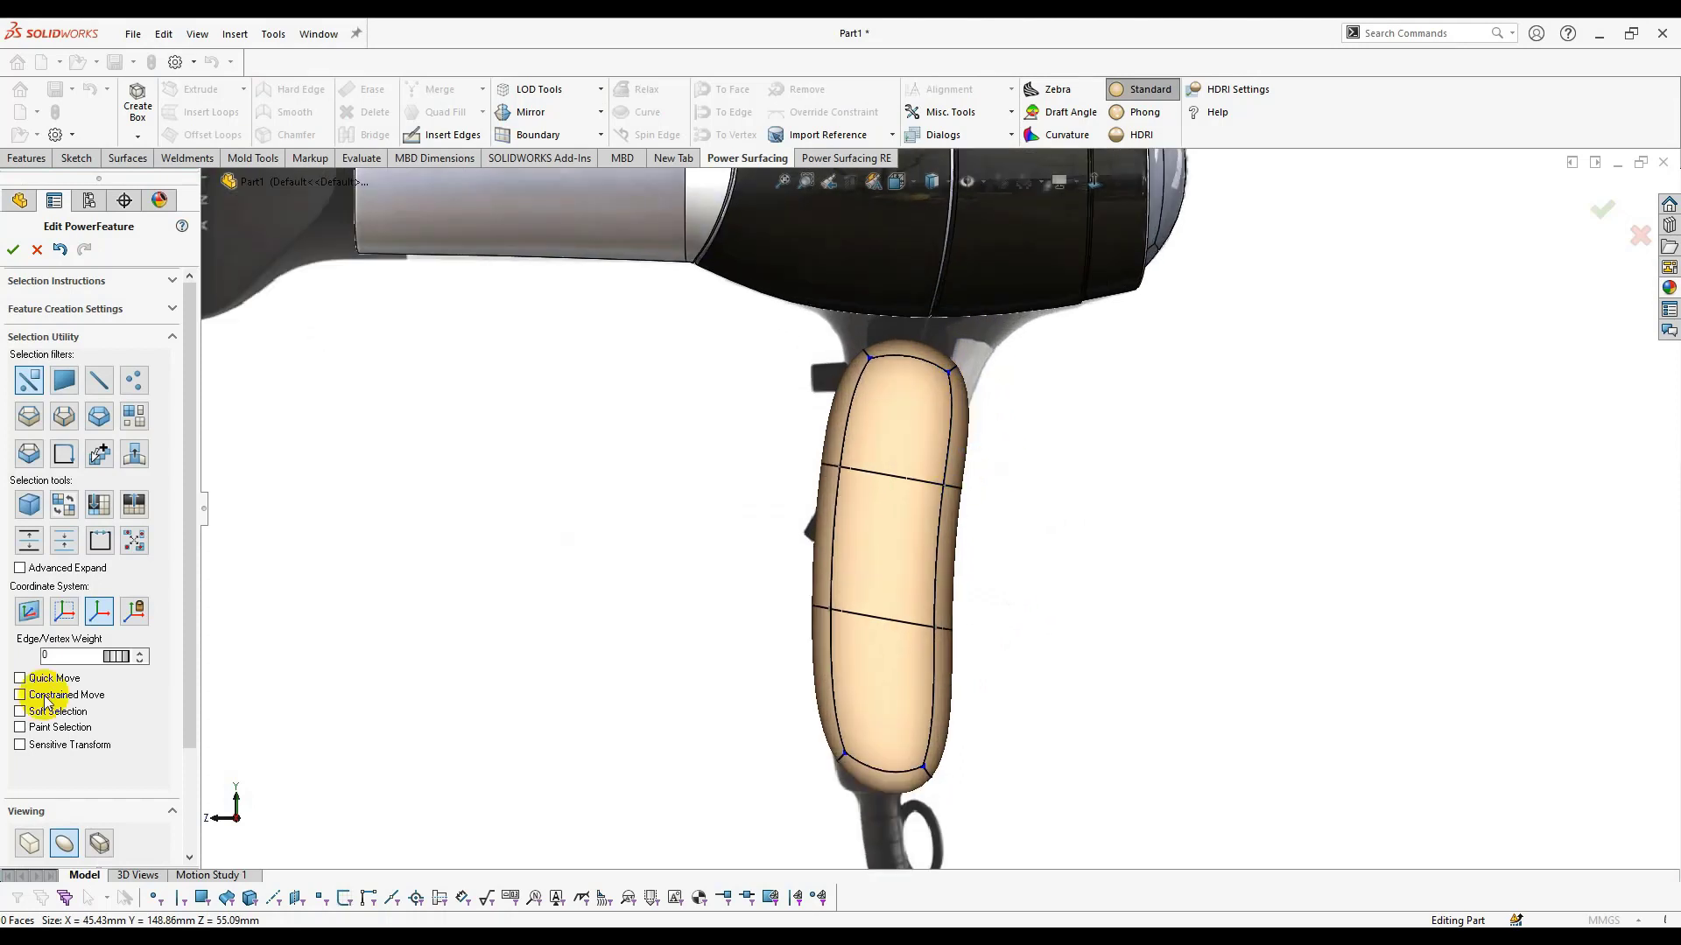
click(29, 843)
scroll(26, 806, down, 3)
click(33, 796)
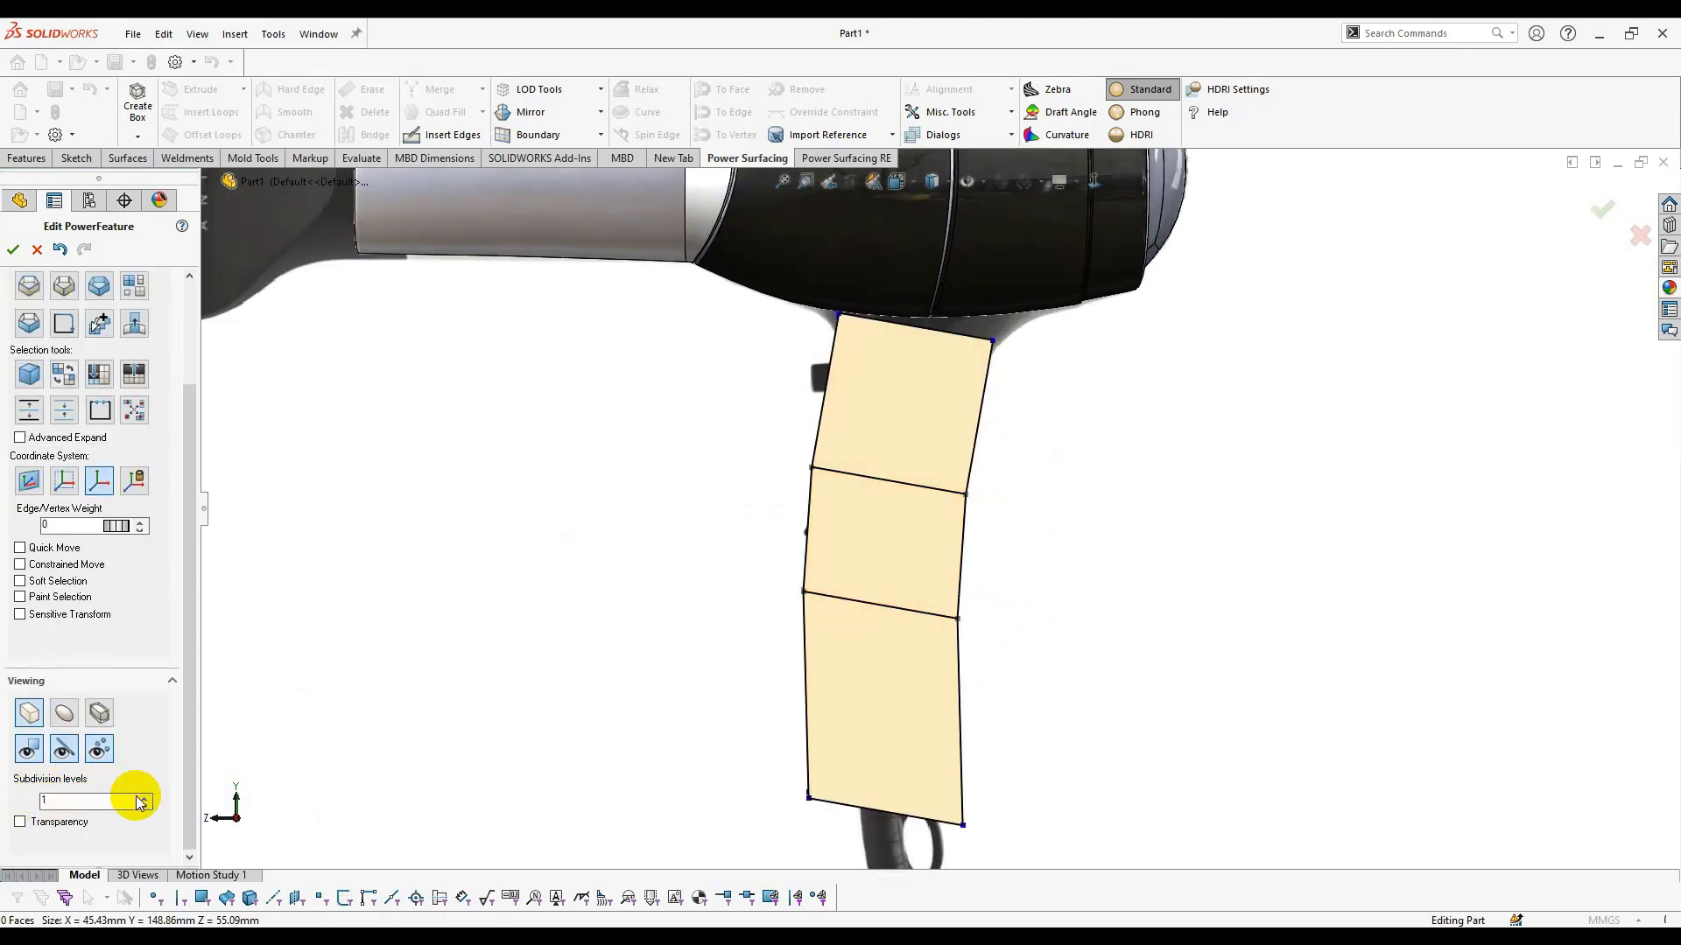
click(145, 799)
click(20, 821)
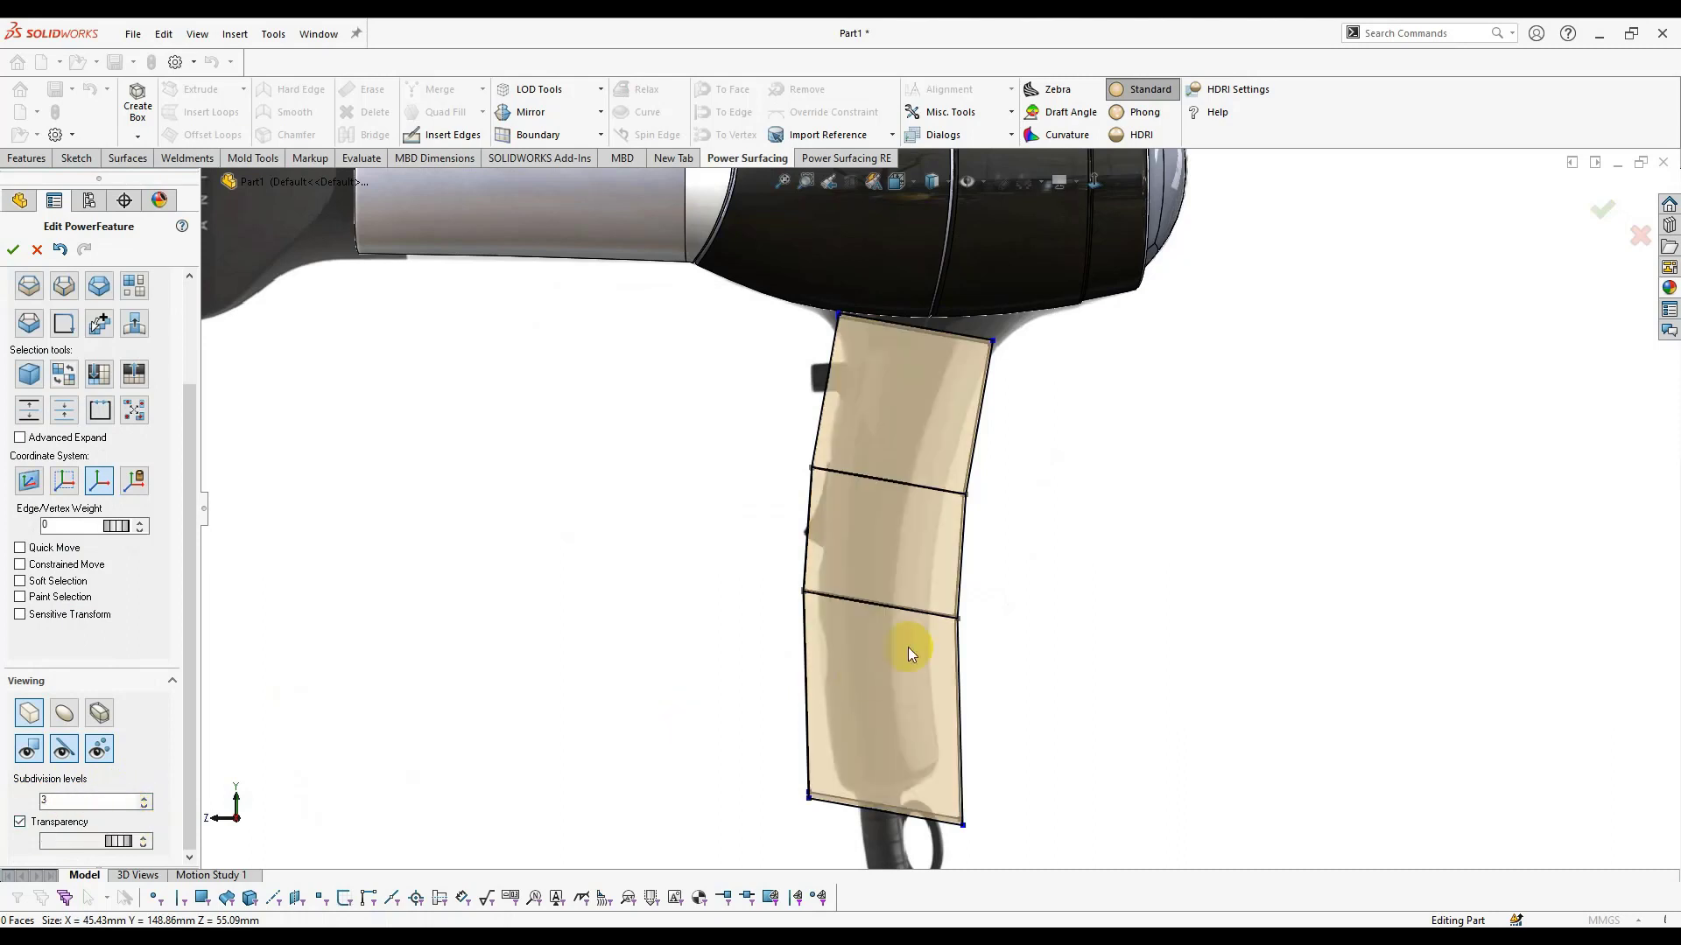
Scale down and reposition the handle's two intermediate edge loops to match the grip's width and curve in the image.
key(s)
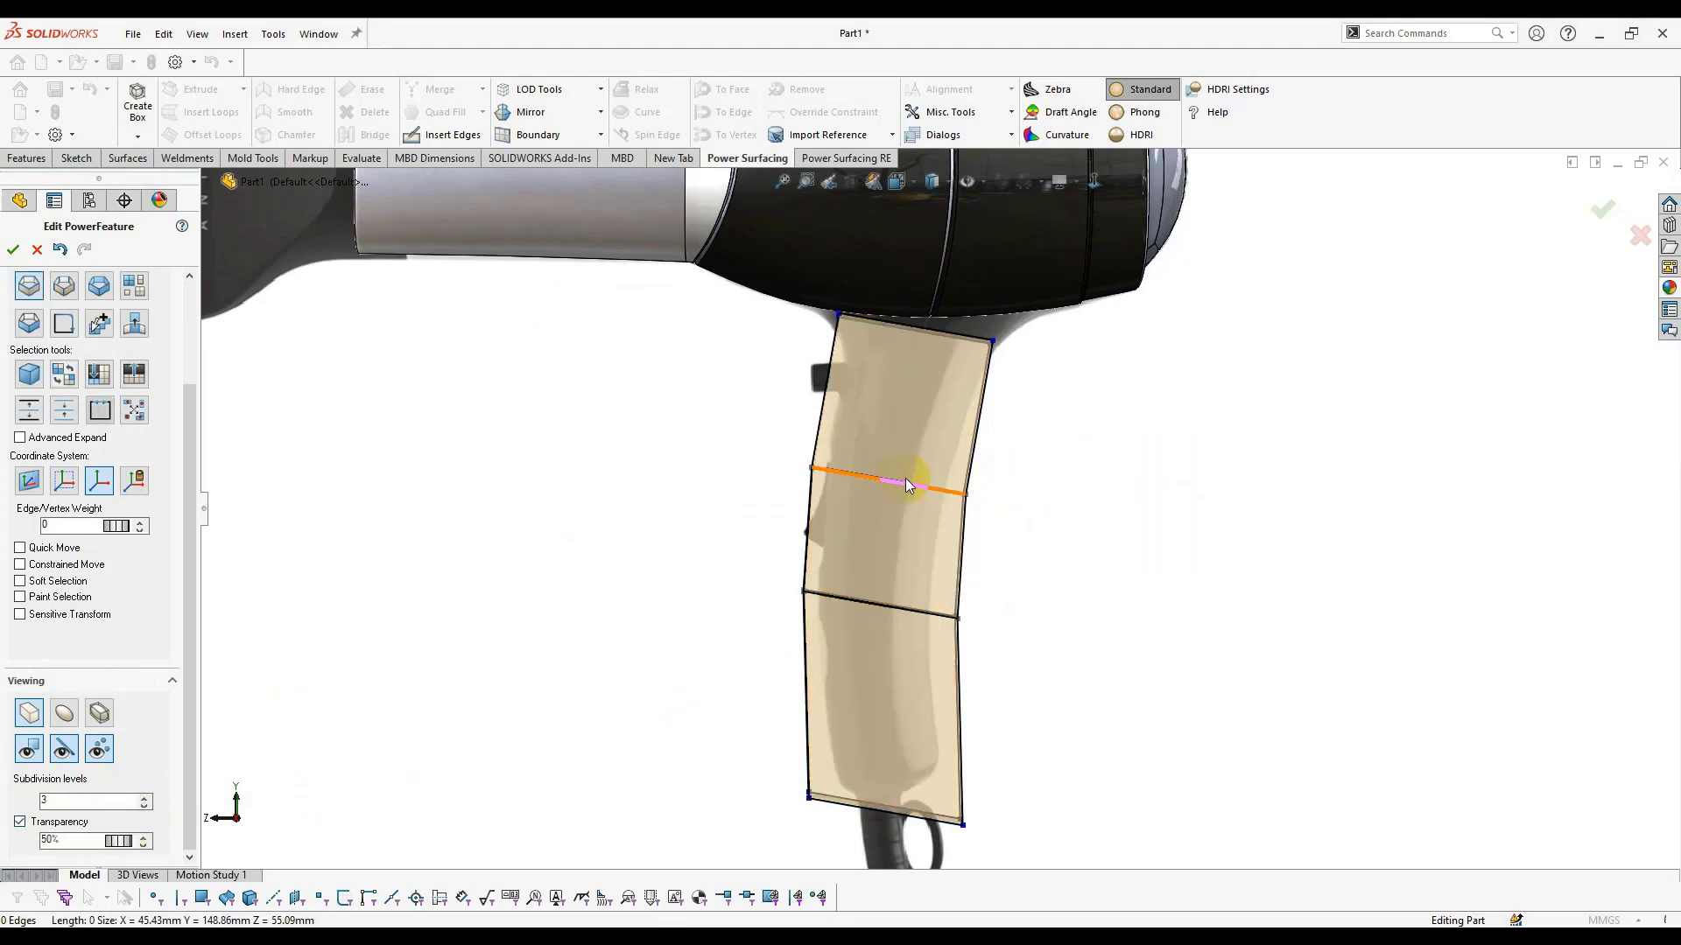
click(904, 479)
click(902, 484)
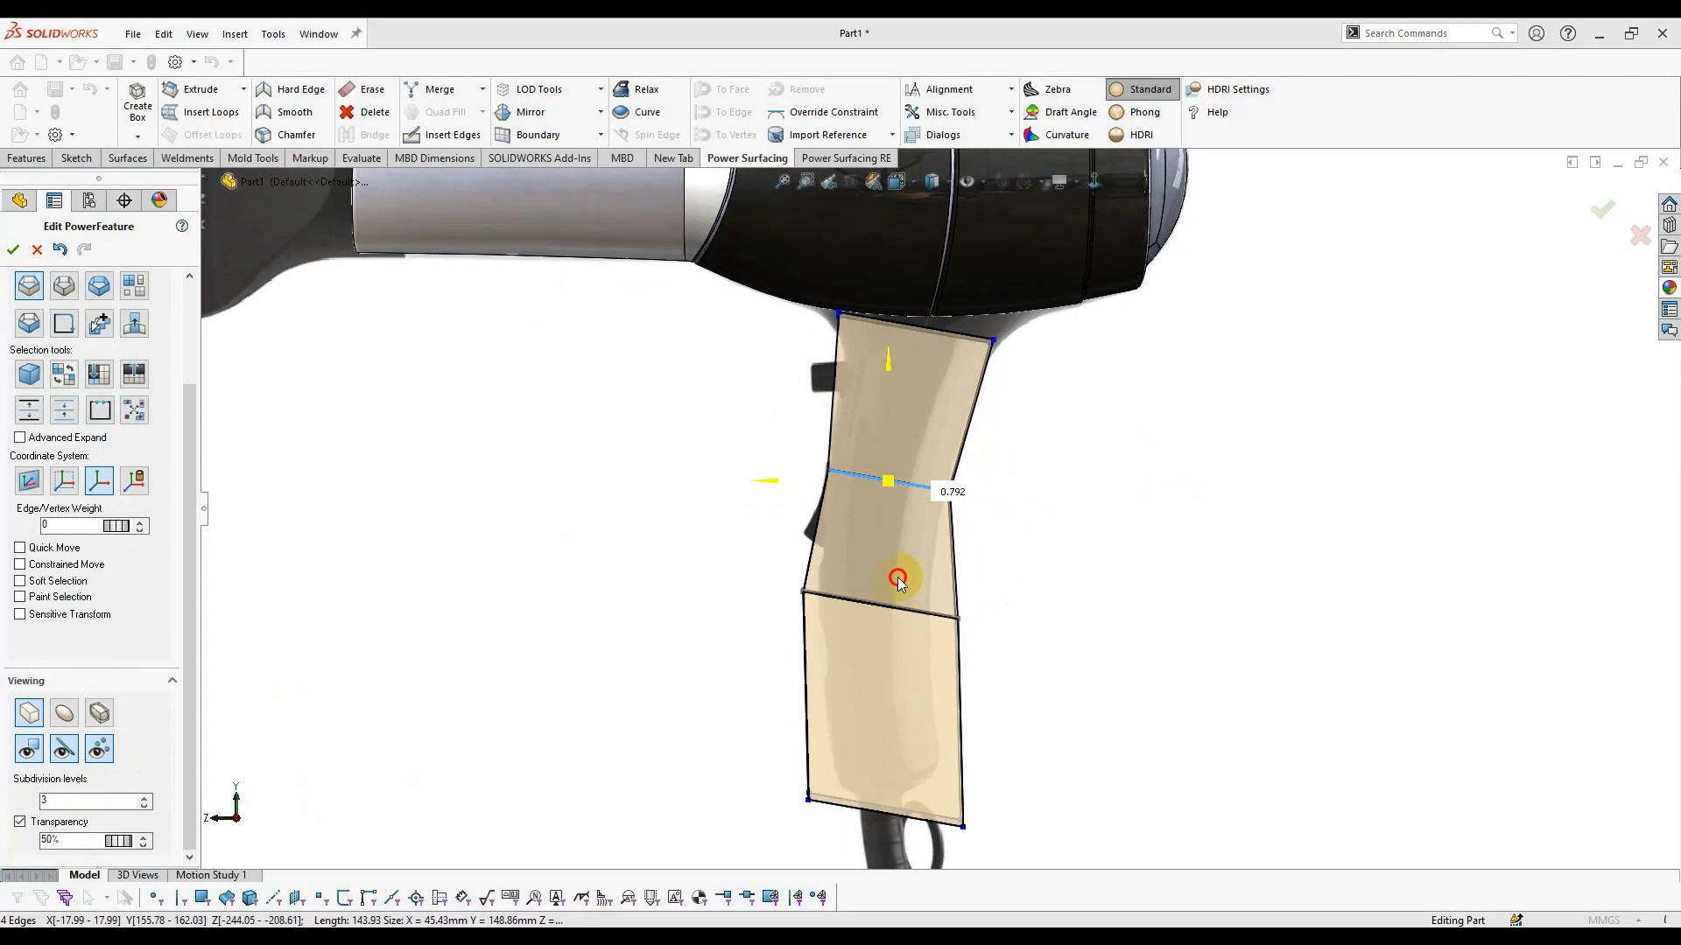
drag(899, 581, 878, 715)
click(891, 606)
click(886, 605)
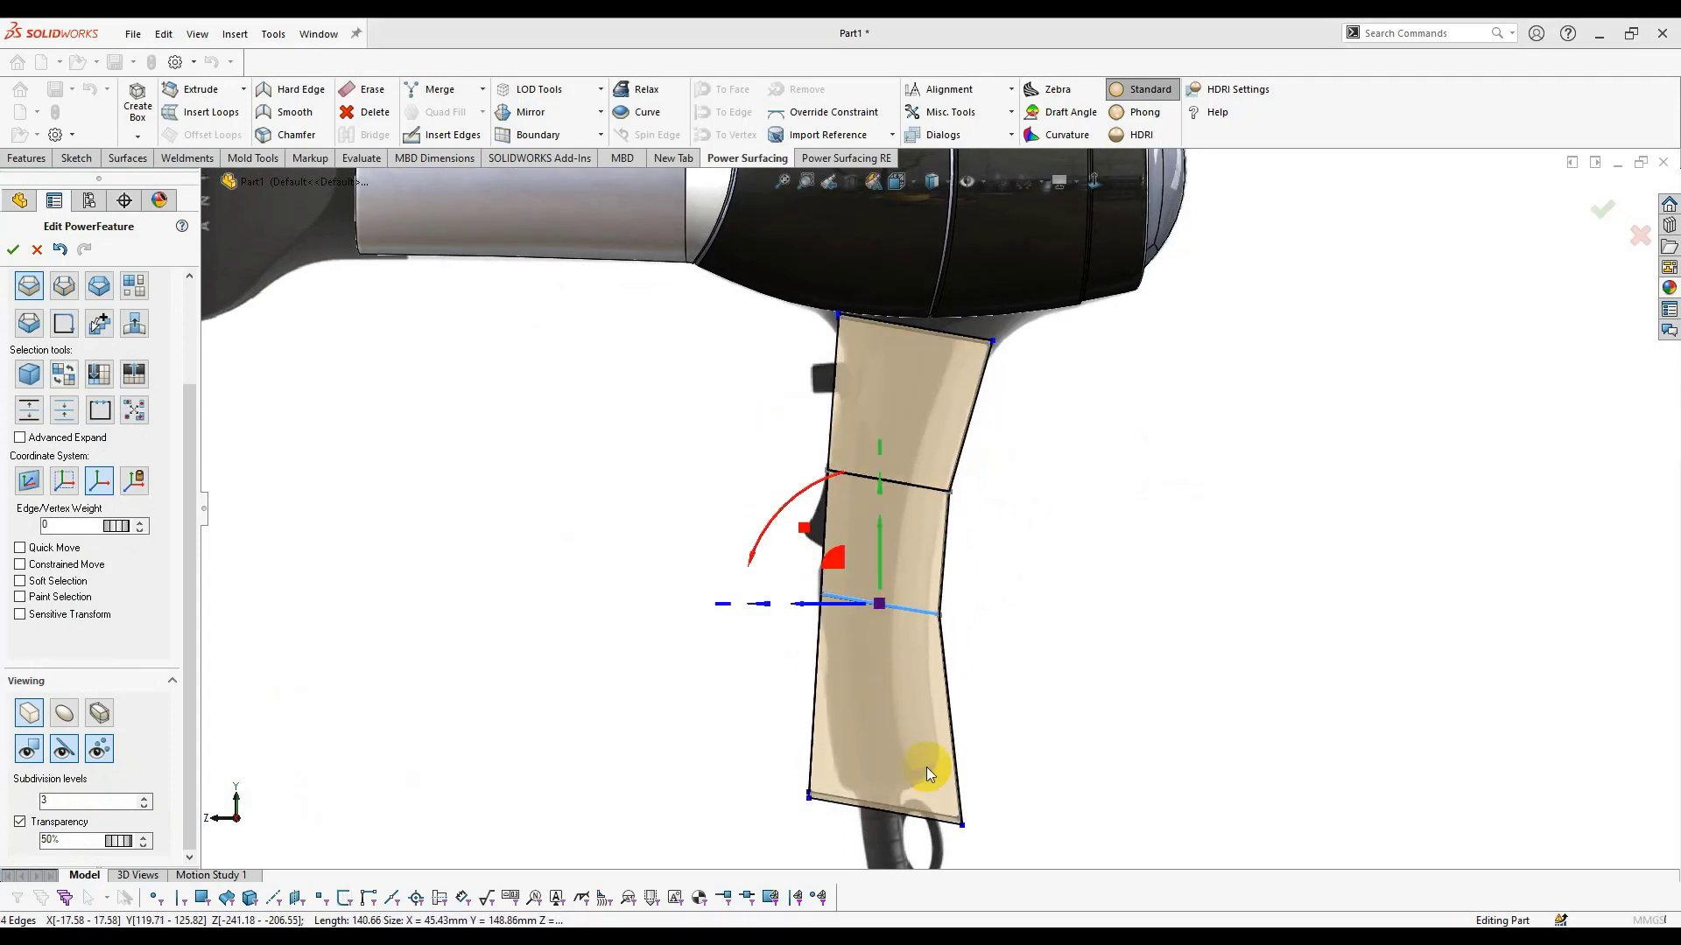
Select the handle's bottom face, then scale, rotate and position it to match the slanted end of the grip.
click(922, 815)
middle_drag(923, 816, 1028, 687)
right_click(1031, 769)
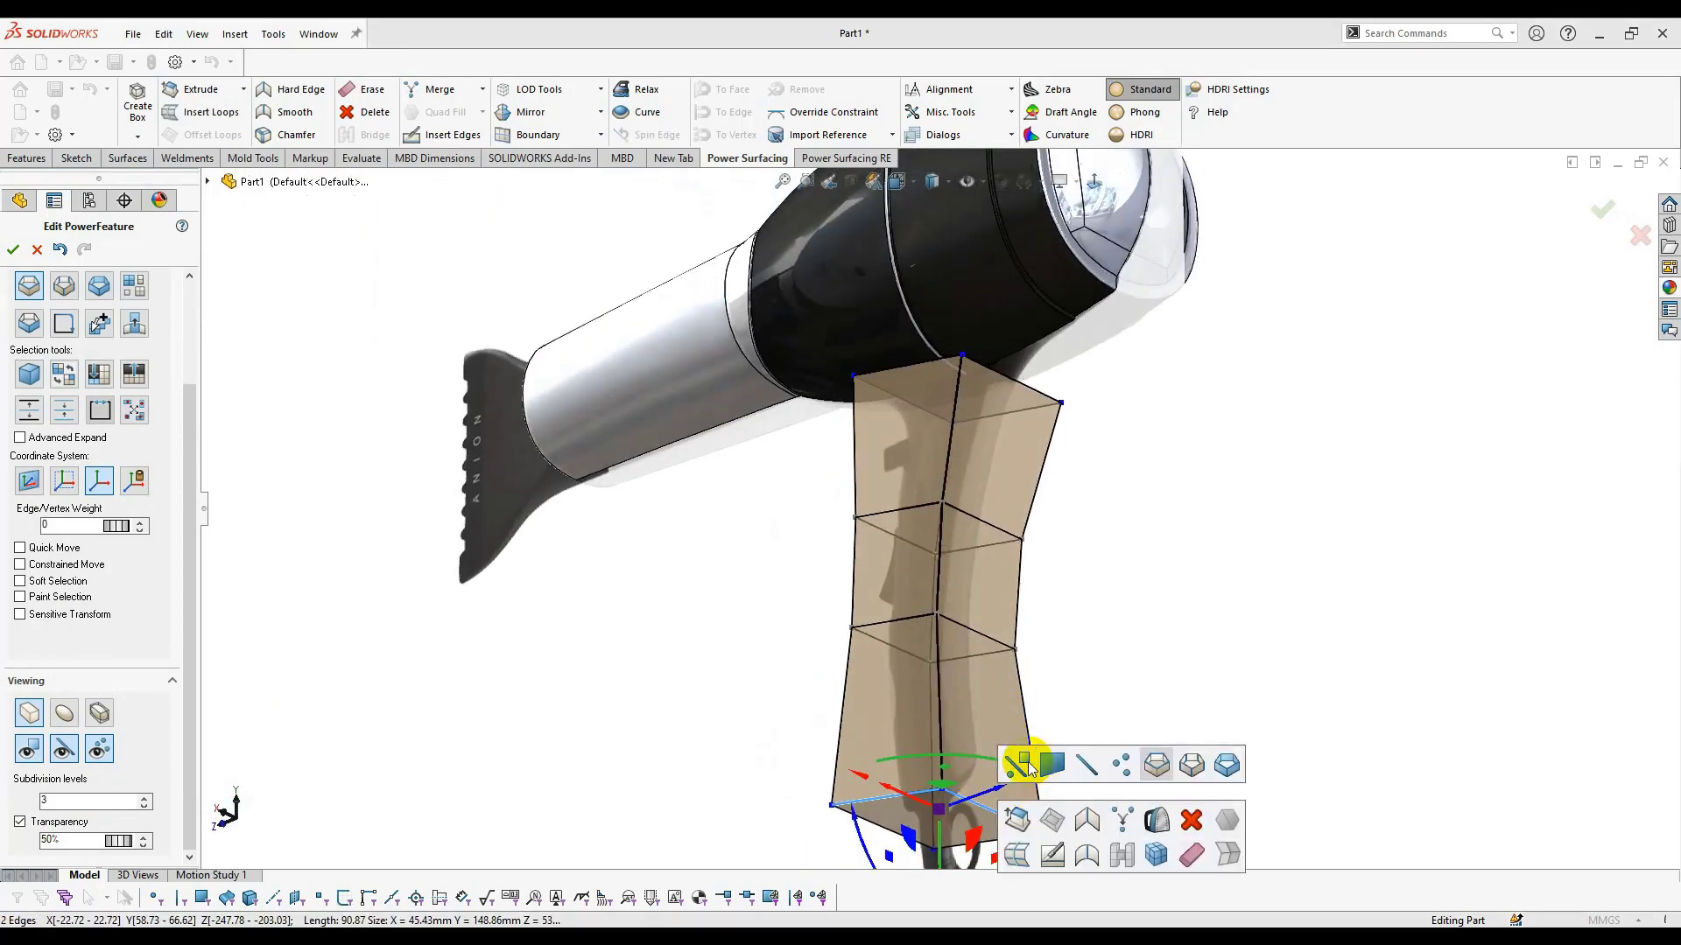
click(1050, 766)
click(966, 823)
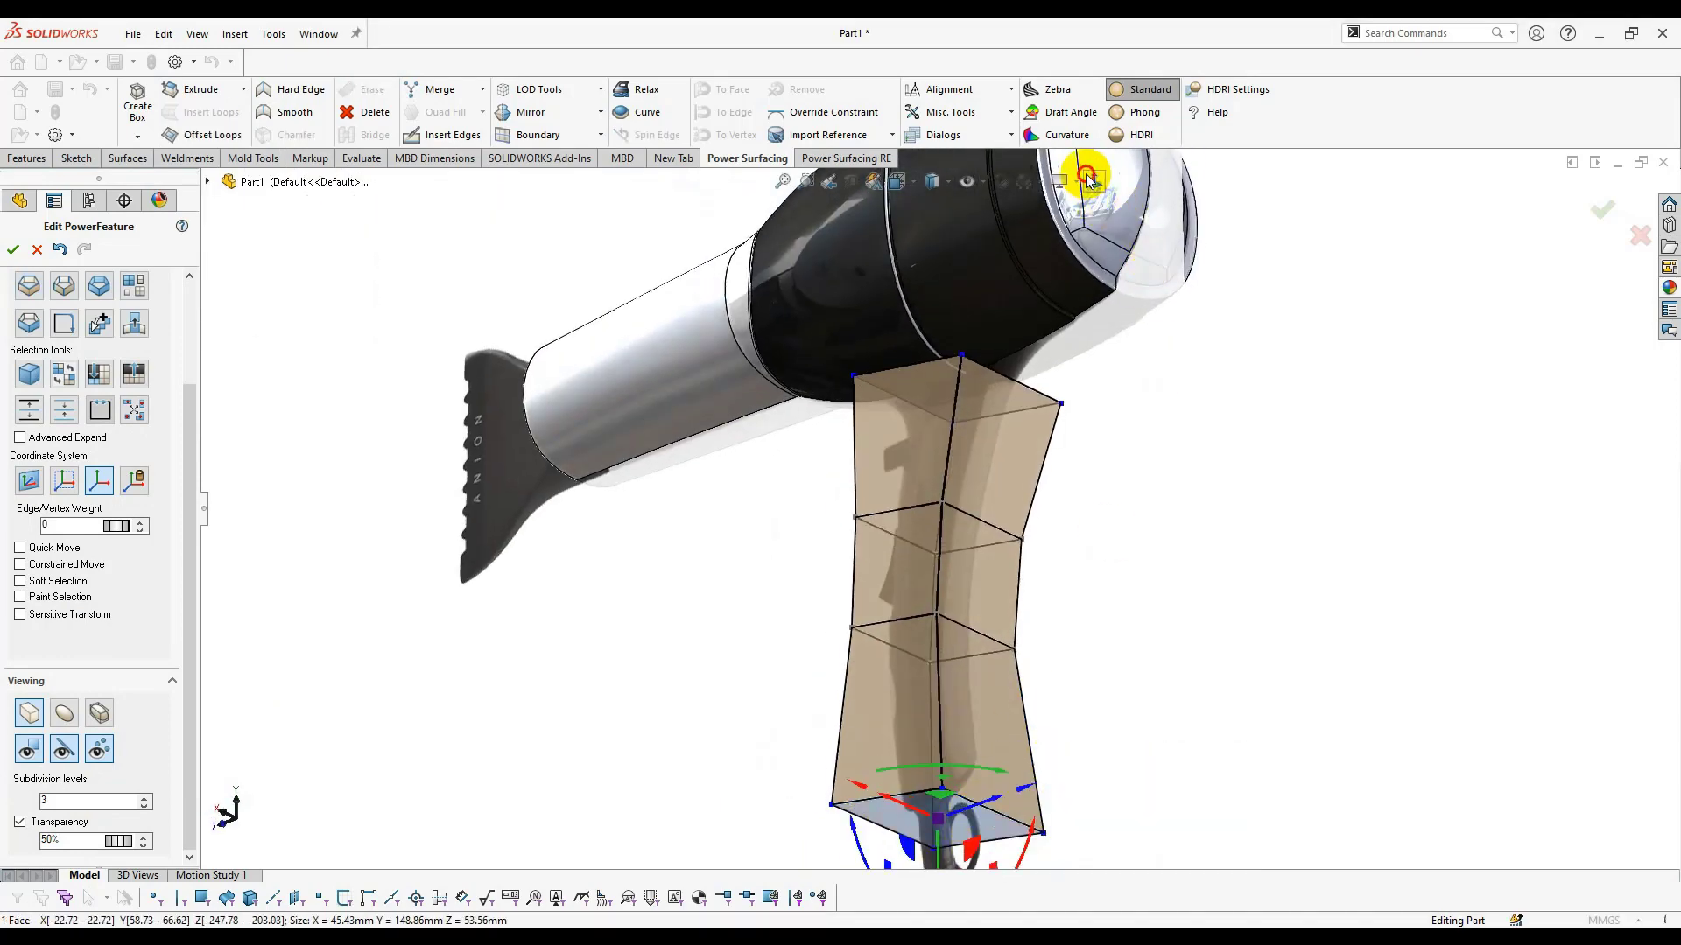
click(1085, 179)
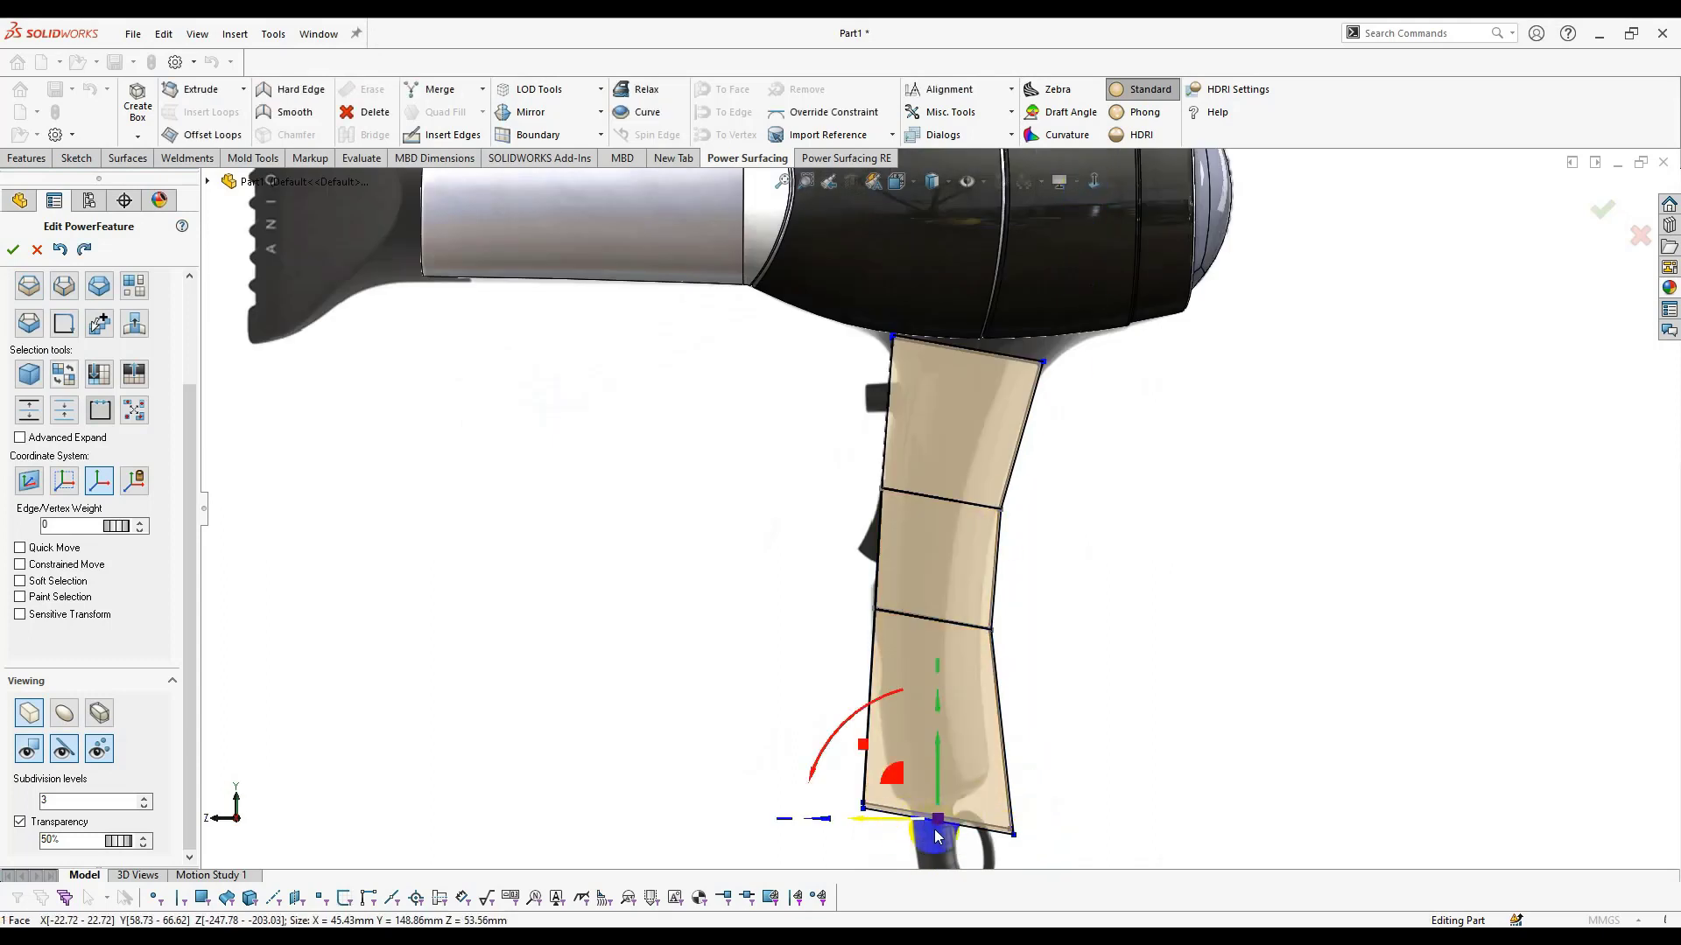
scroll(927, 791, down, 5)
drag(968, 658, 961, 768)
drag(901, 592, 814, 604)
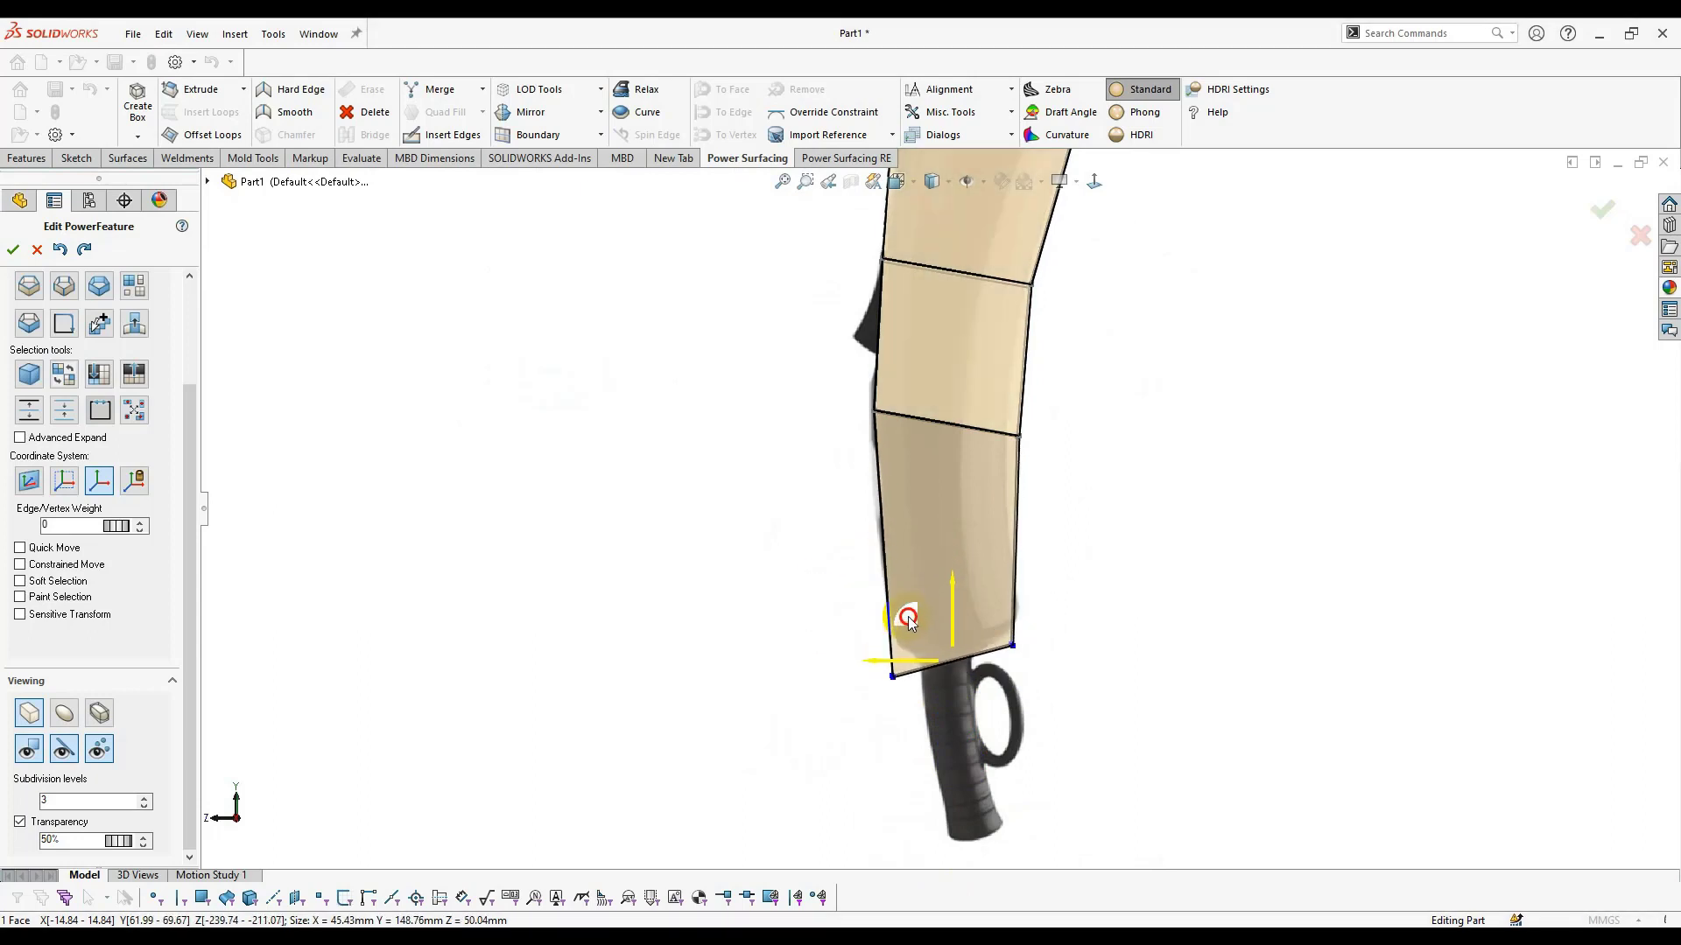
Select the handle's lower intermediate edge loop and scale it by about 1.02 to fit the grip outline.
scroll(906, 601, up, 3)
scroll(923, 327, down, 4)
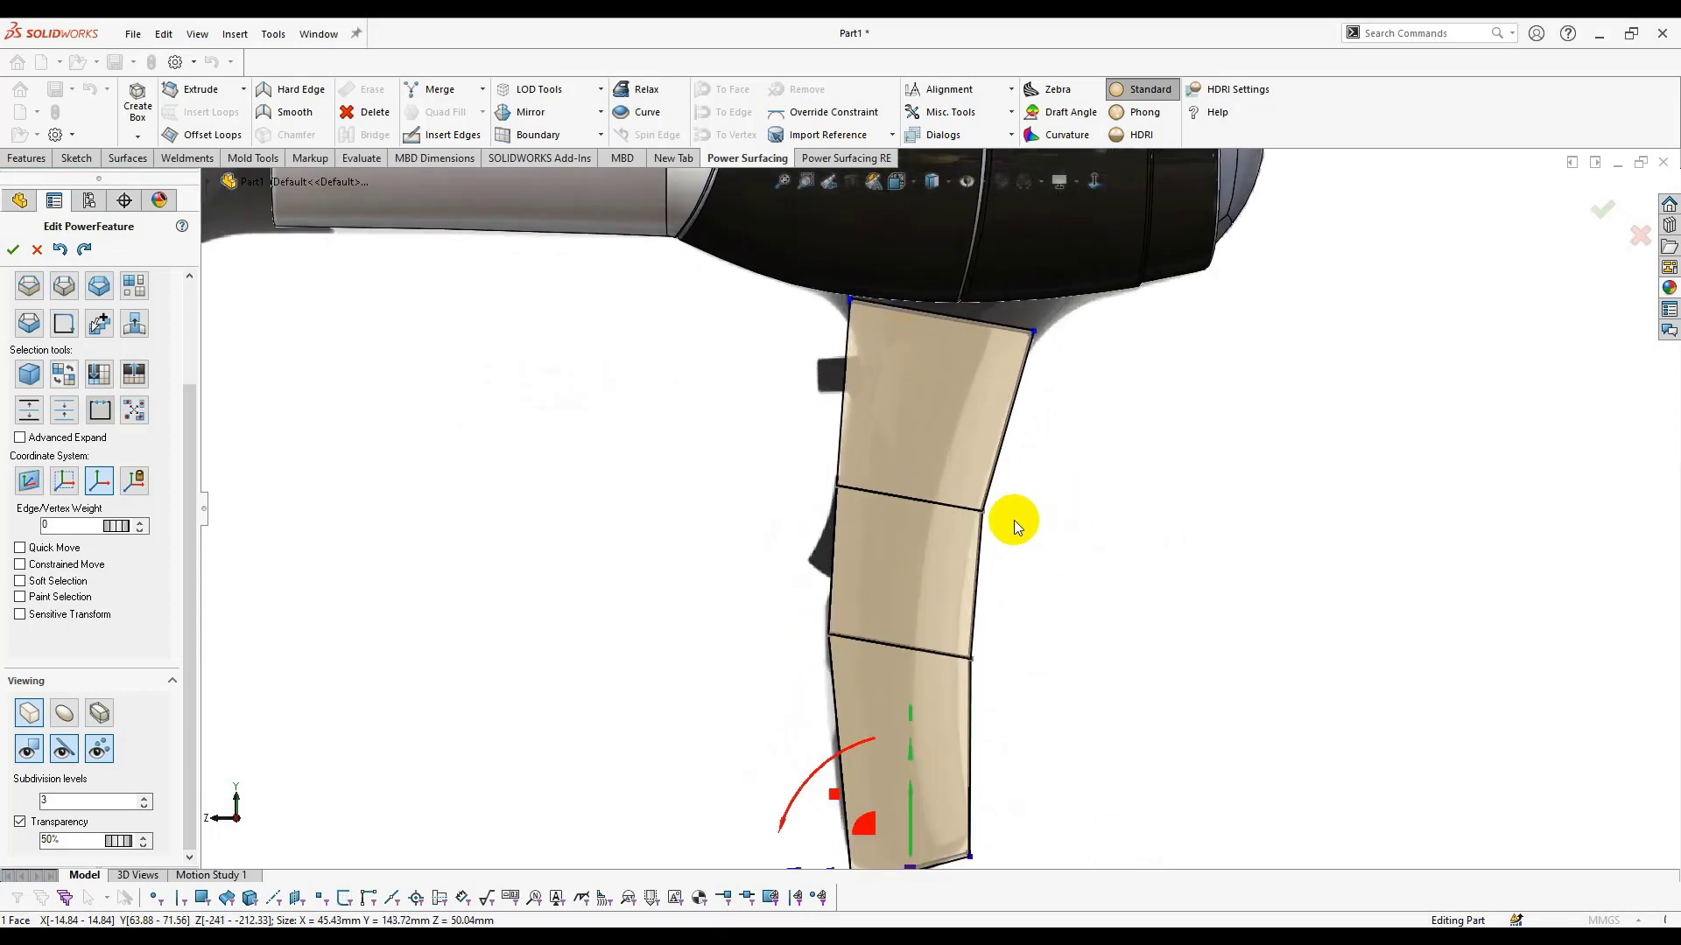
right_click(911, 641)
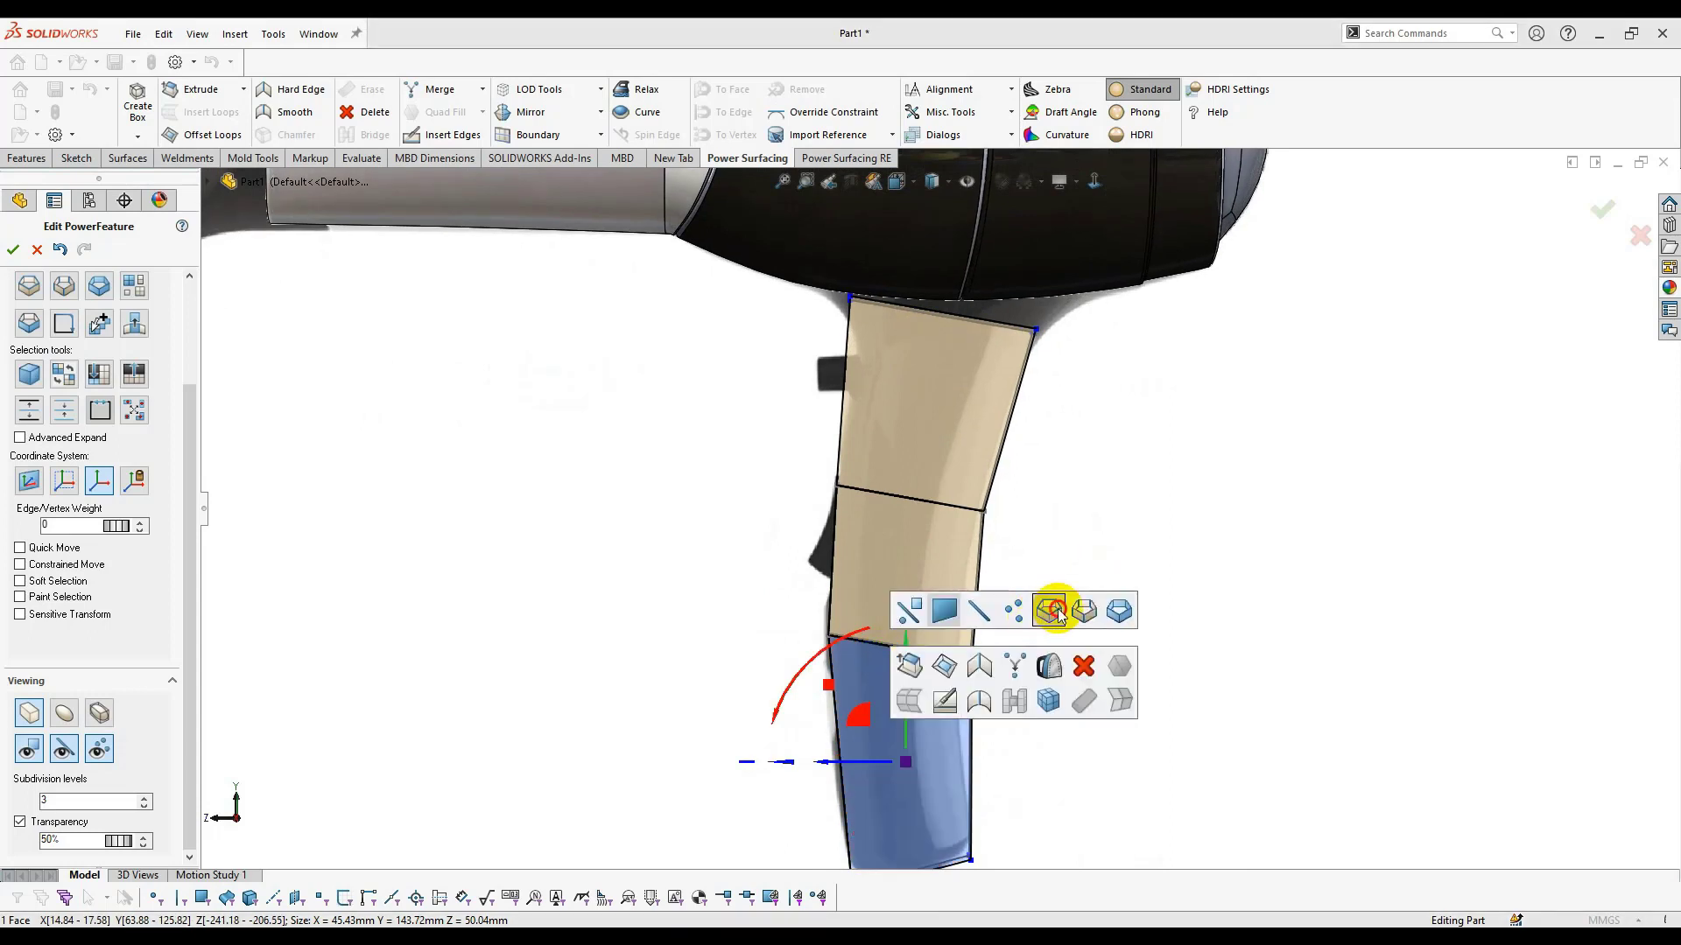
click(1059, 607)
click(928, 653)
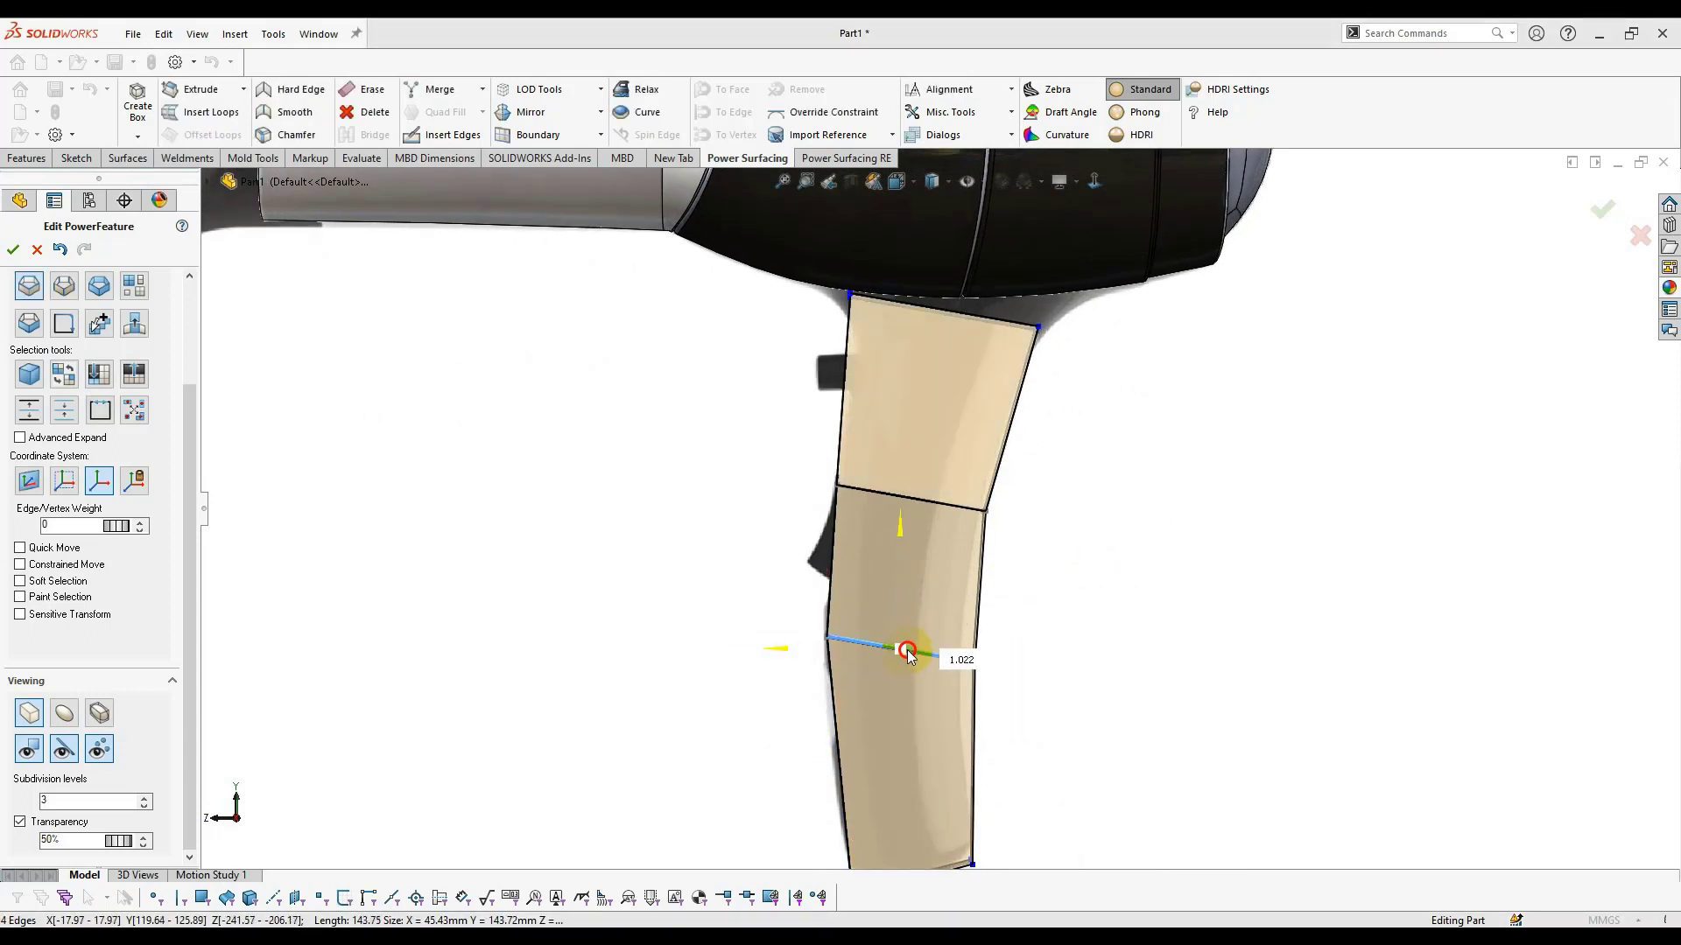
click(1039, 481)
In smooth display, set the bottom end face's edge weight to 39 and enlarge the face to fit the grip's end.
scroll(1039, 481, up, 2)
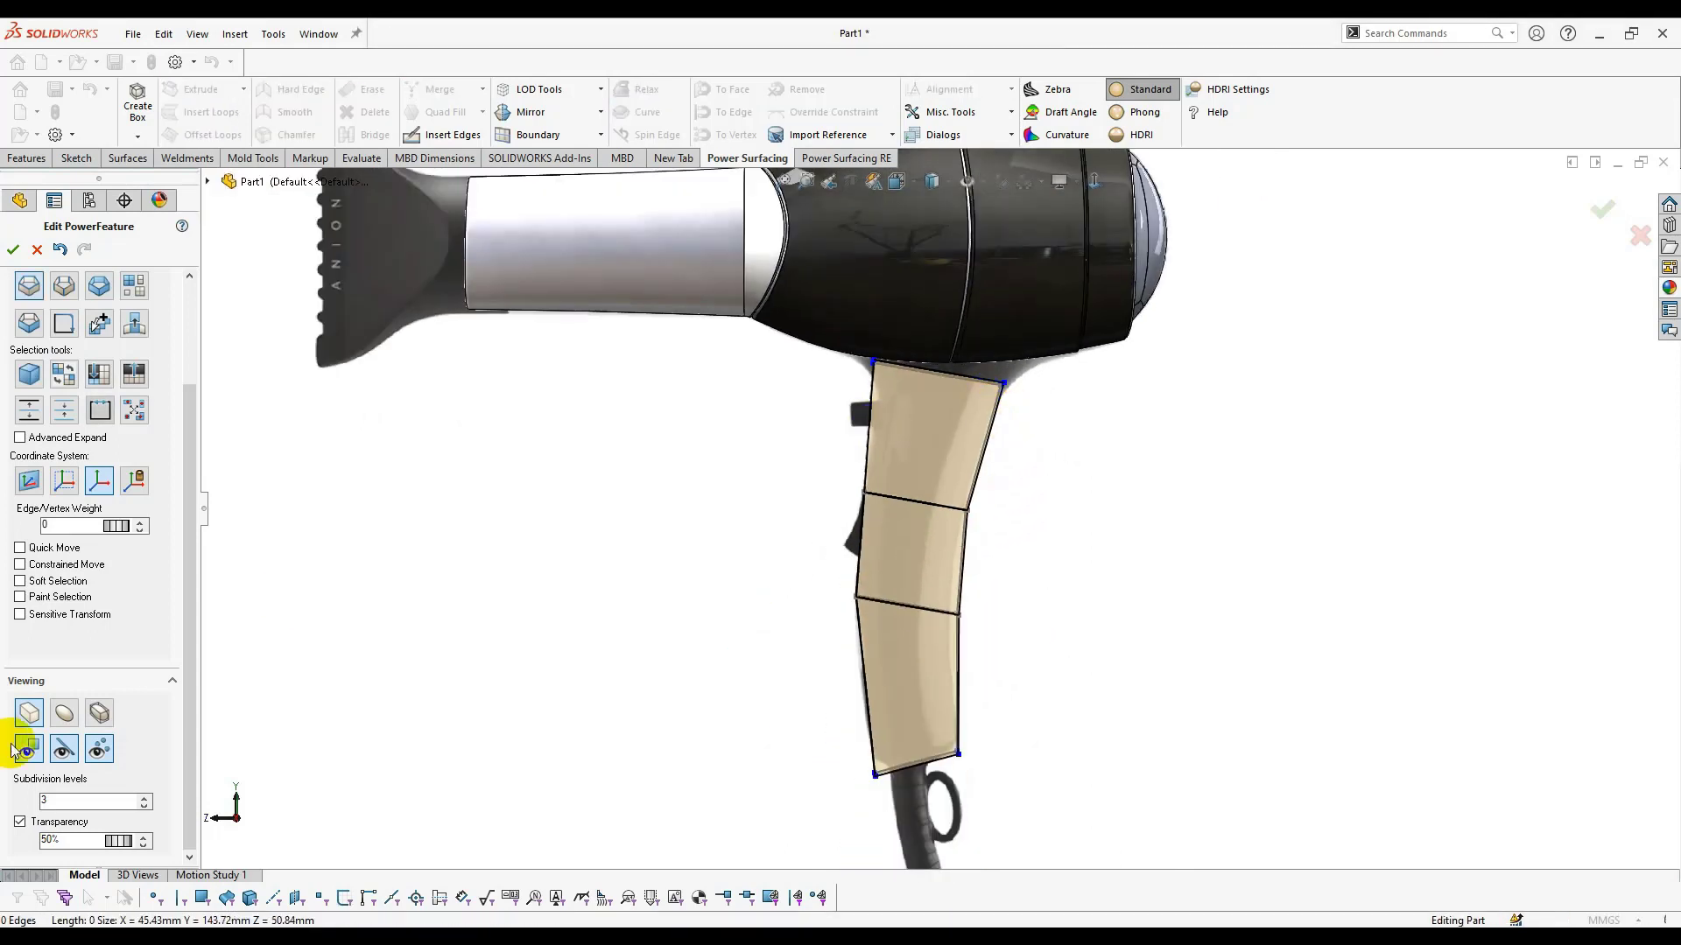
click(62, 715)
scroll(902, 711, down, 3)
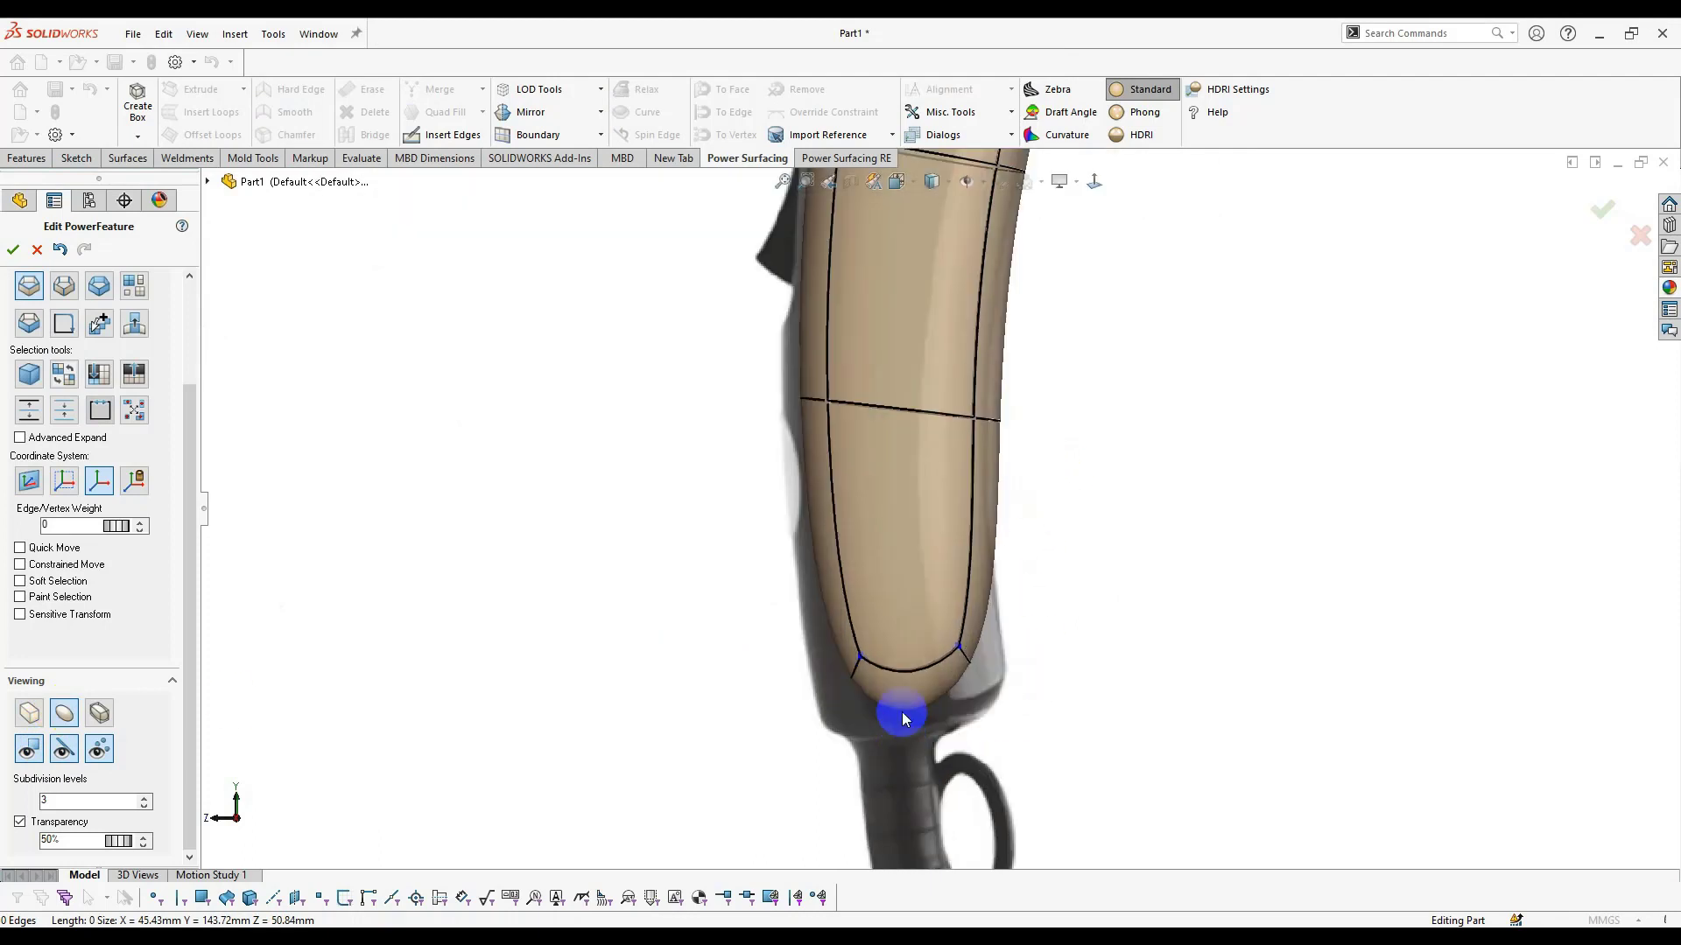
click(907, 707)
middle_drag(918, 685, 835, 726)
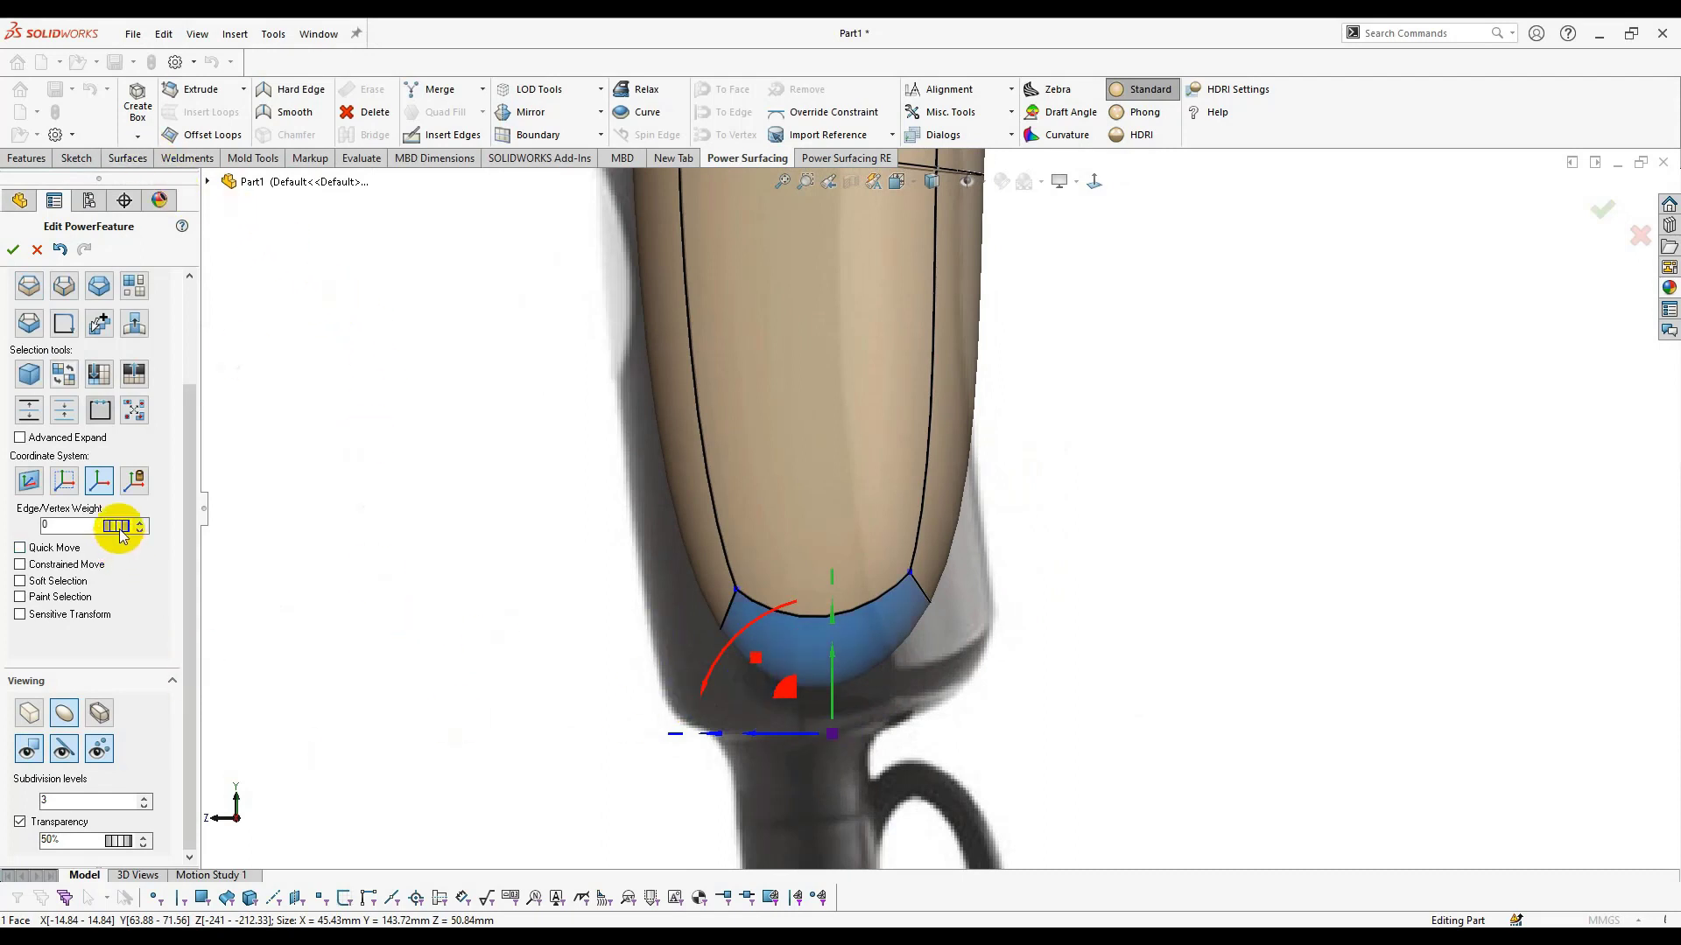
drag(204, 547, 626, 628)
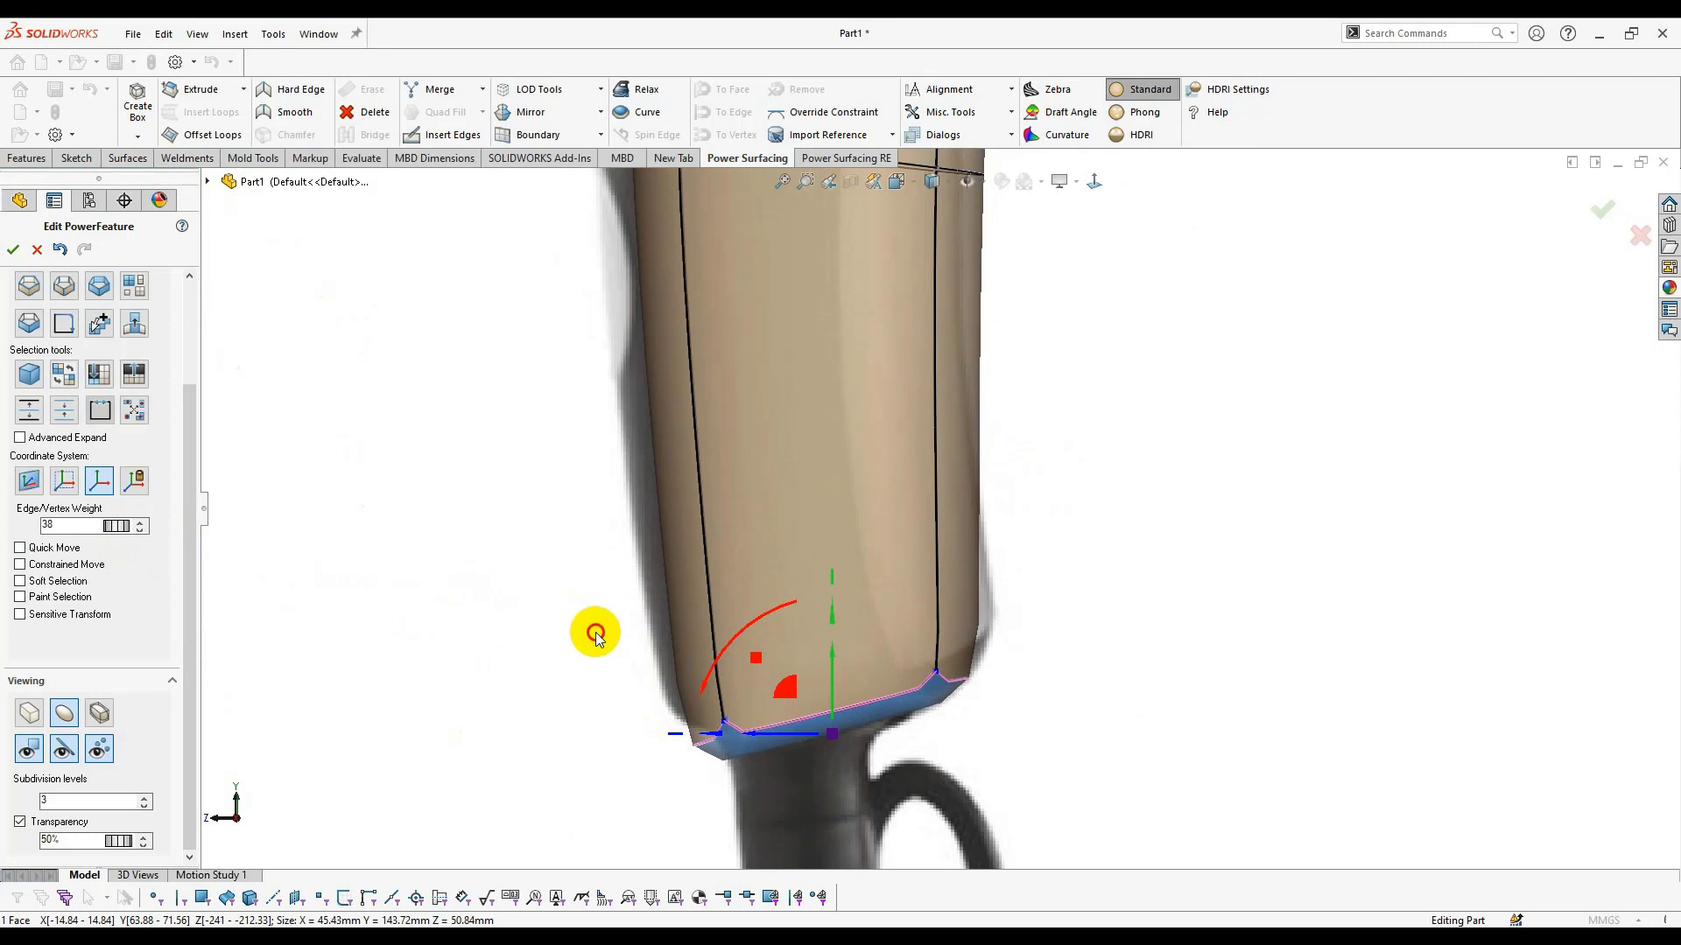
click(844, 728)
drag(845, 728, 826, 629)
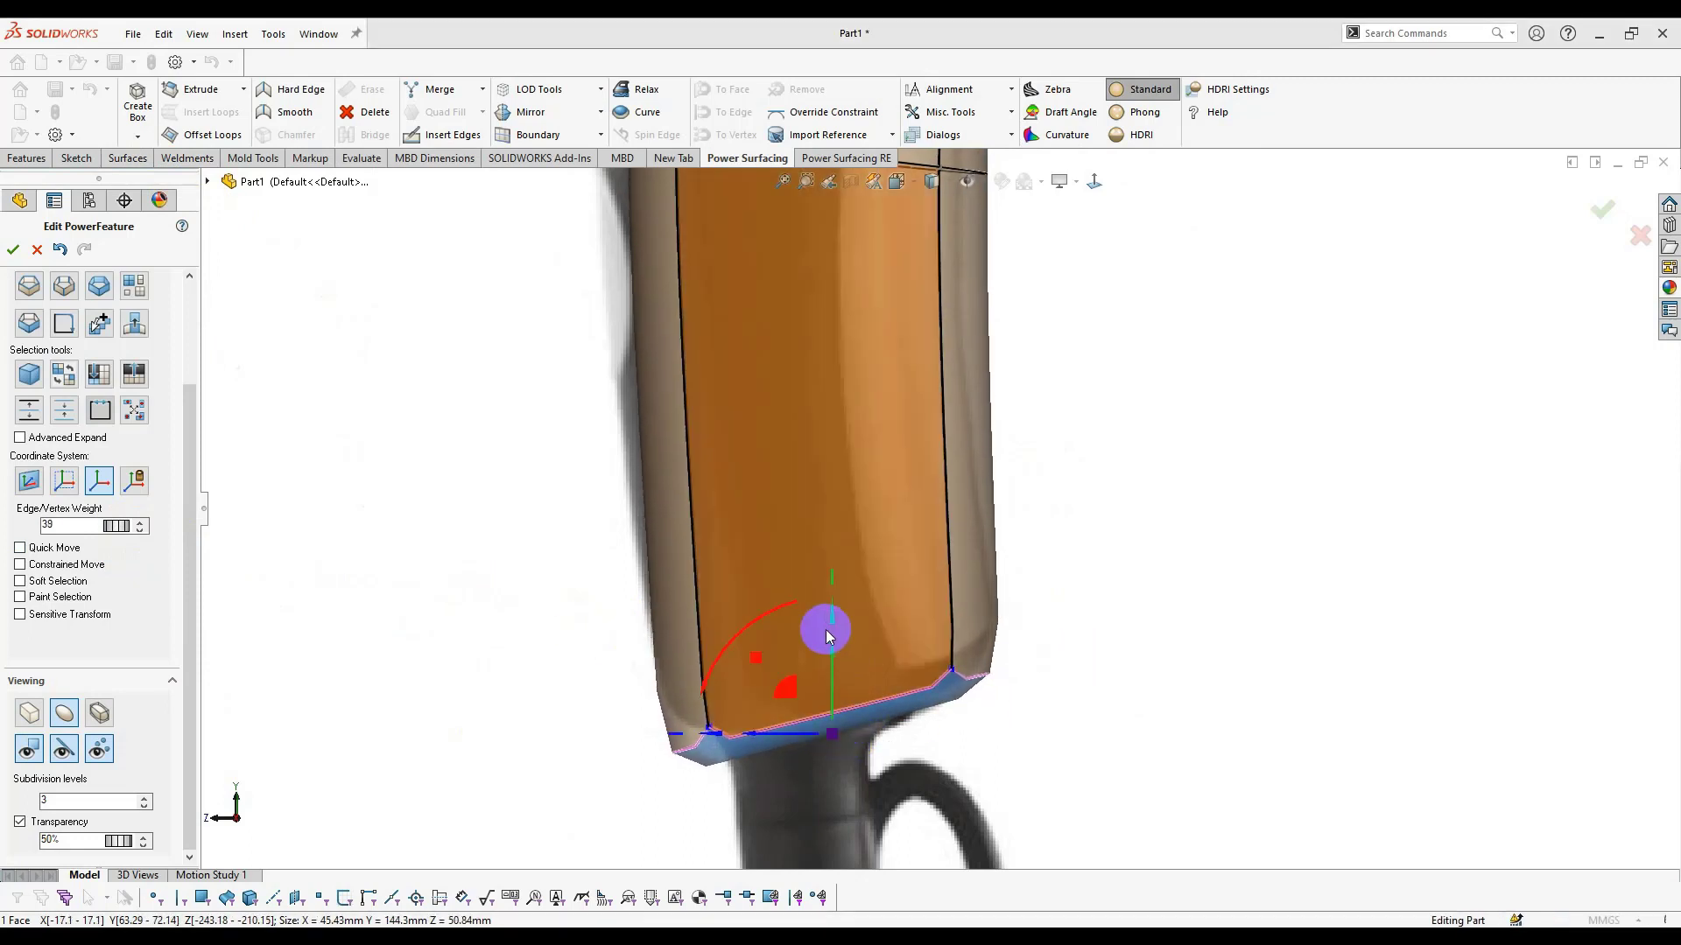
Select the handle's lower intermediate edge loop and shift it within the side plane to follow the grip outline in the image.
middle_drag(788, 678, 912, 550)
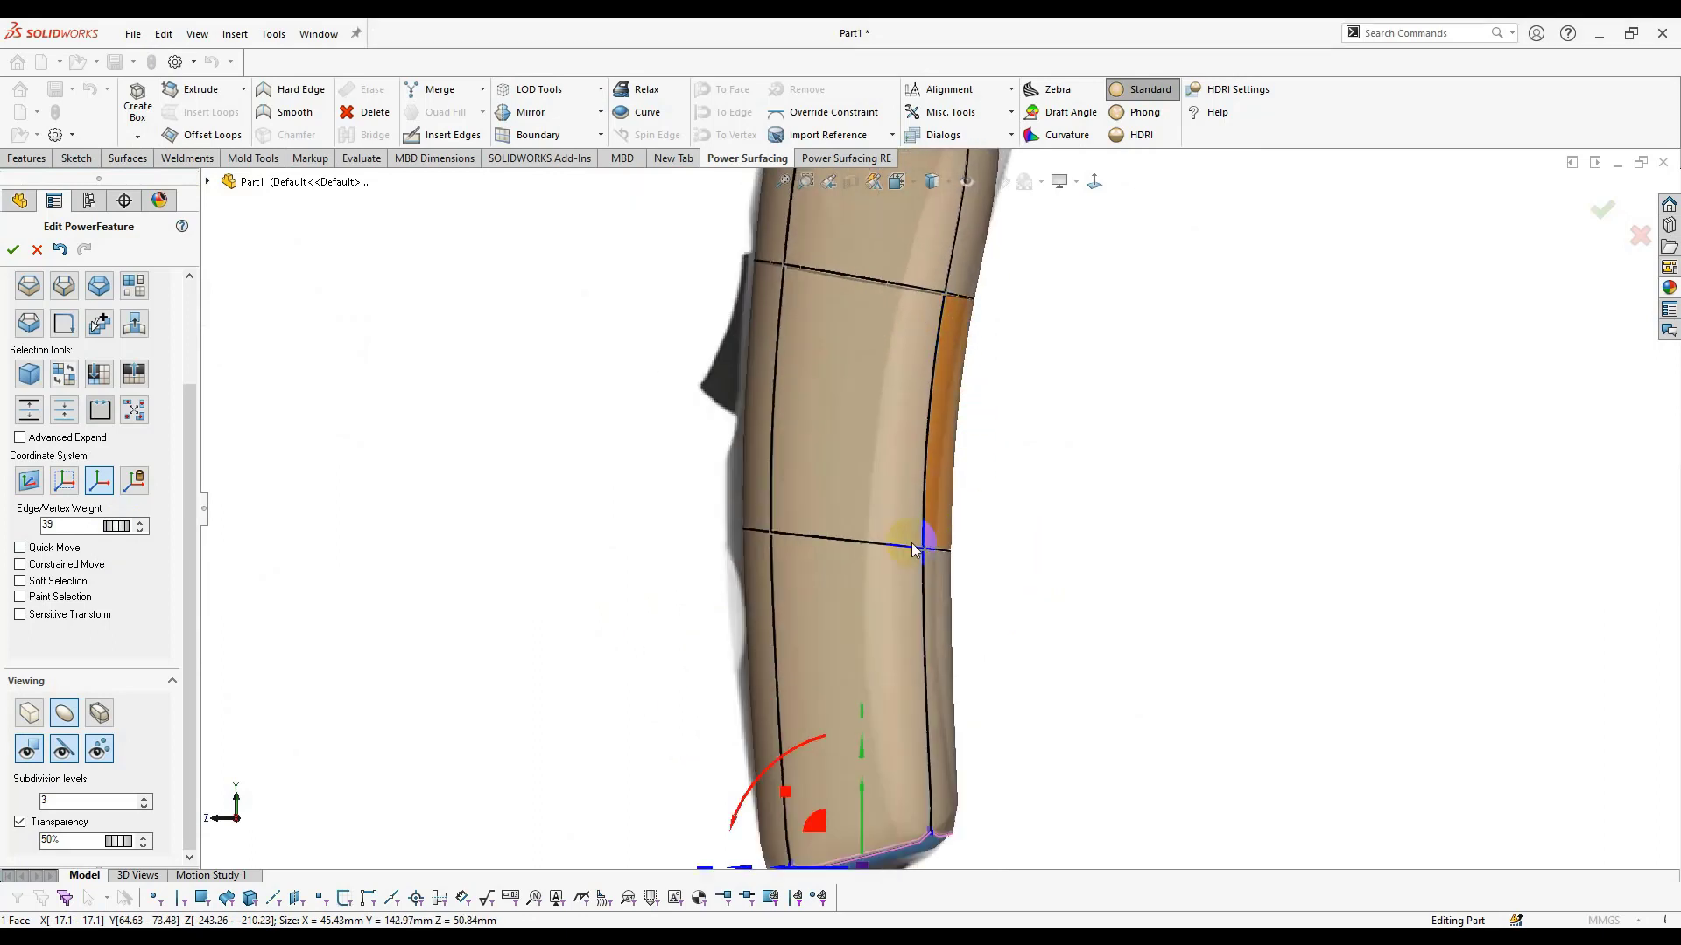
click(840, 546)
right_click(1069, 517)
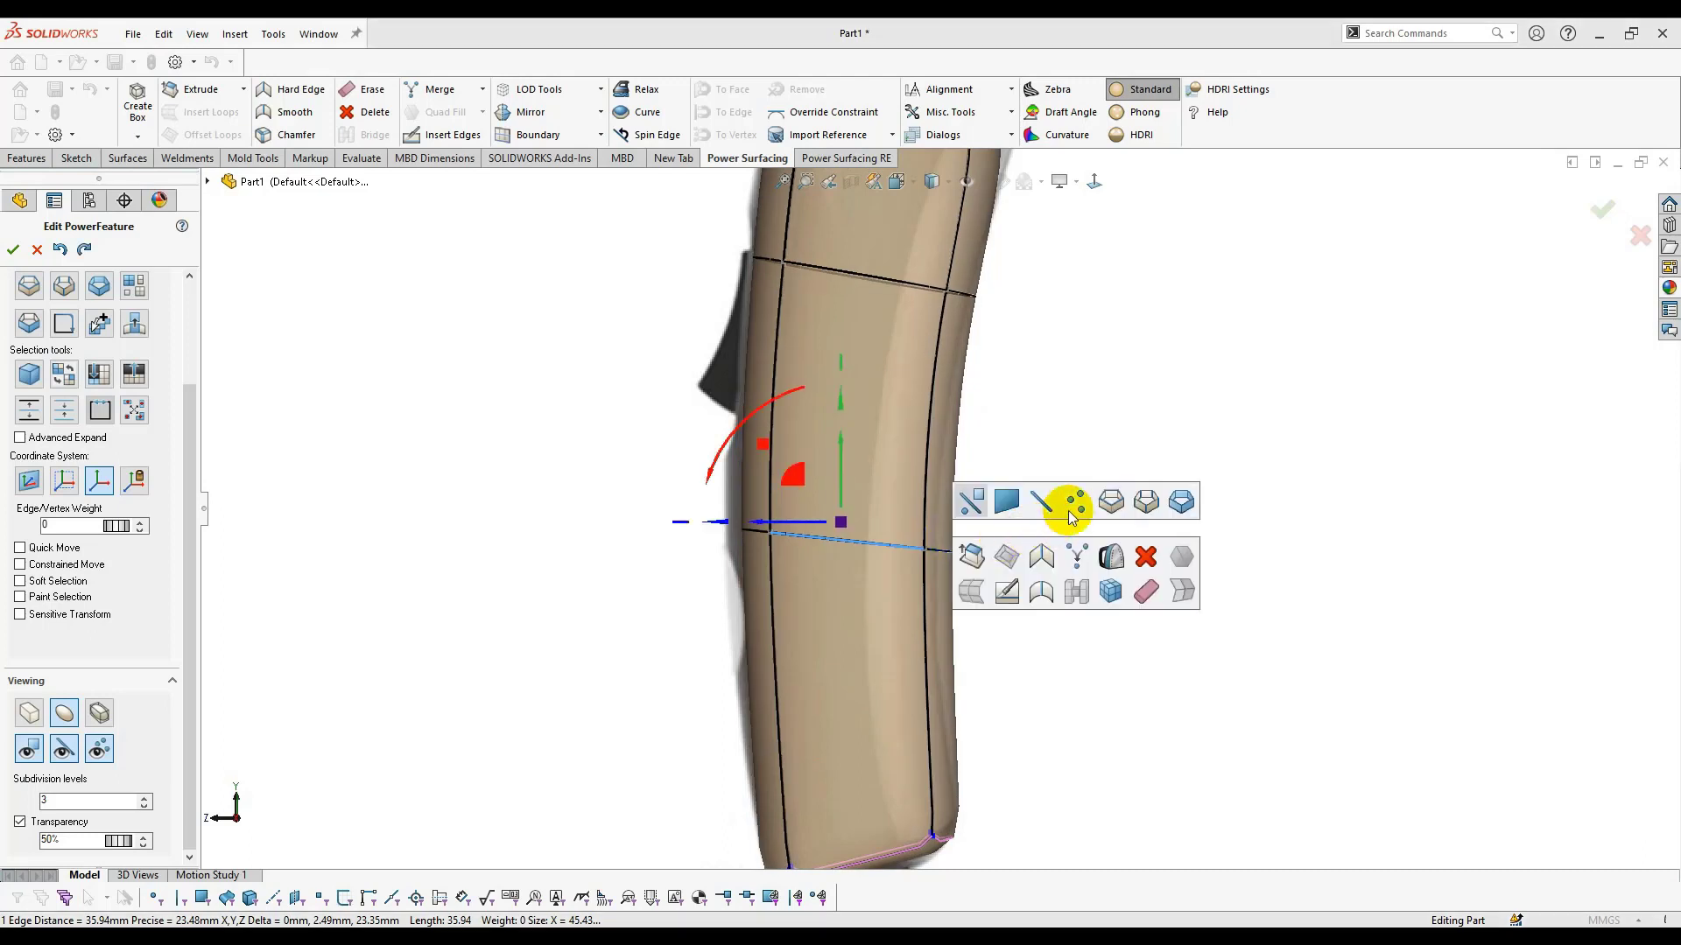
click(1069, 503)
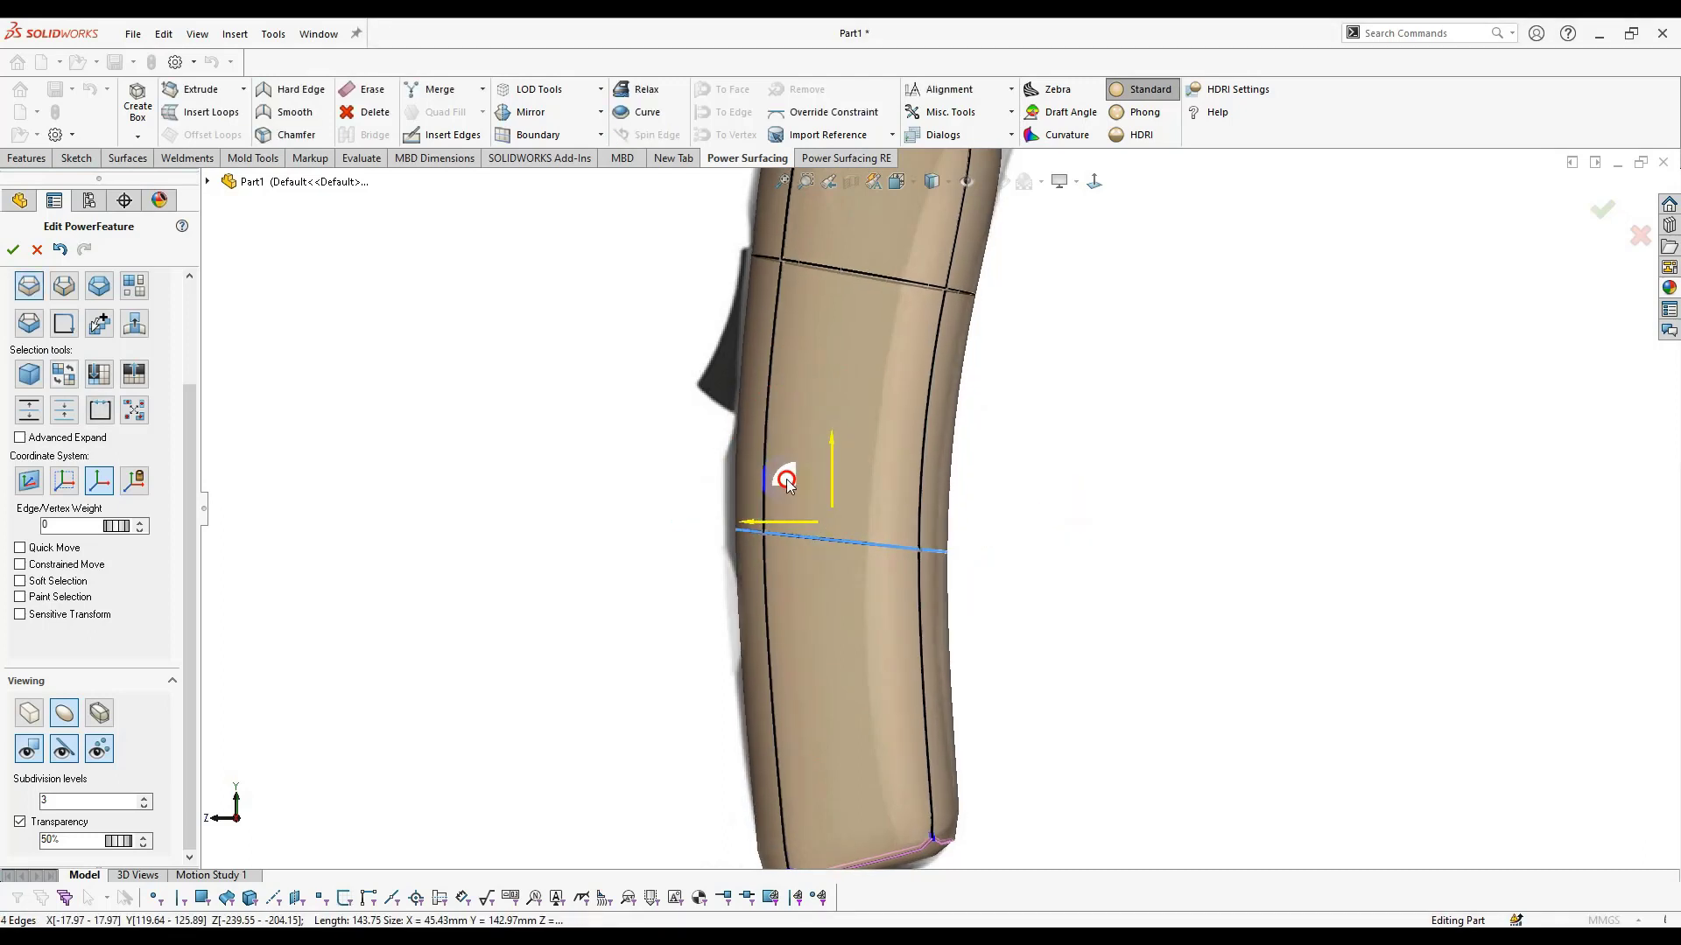
click(1027, 370)
Delete the handle's top cap face so its upper end is open toward the body.
middle_drag(1027, 369, 943, 354)
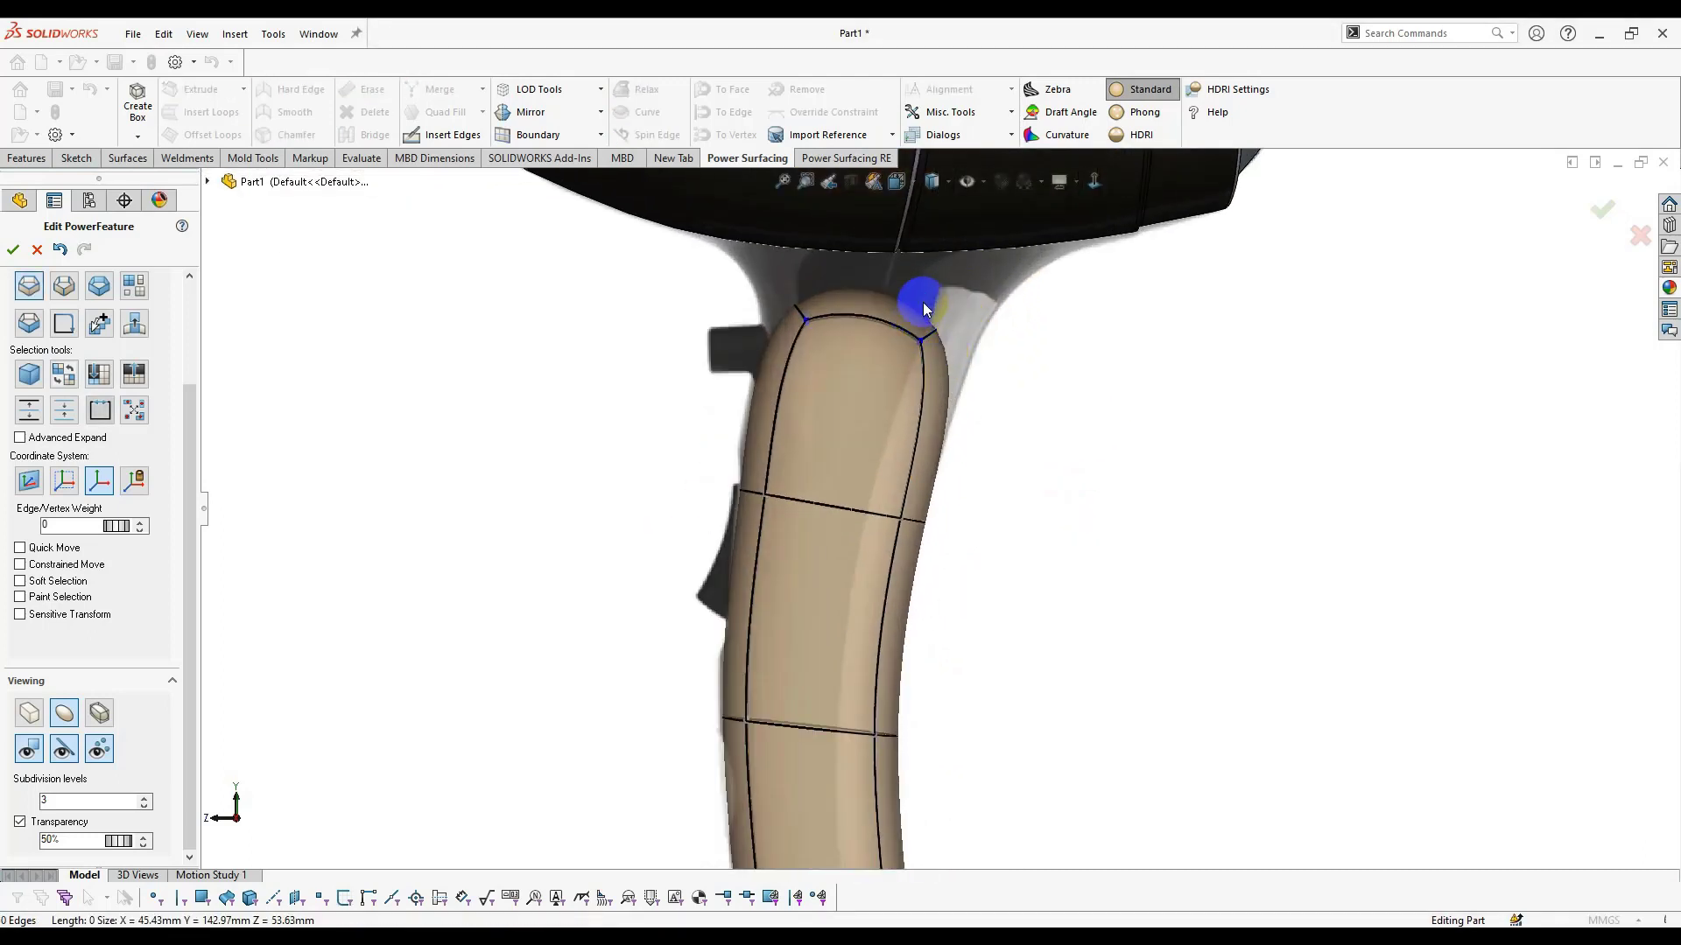
scroll(927, 302, up, 3)
scroll(928, 317, down, 5)
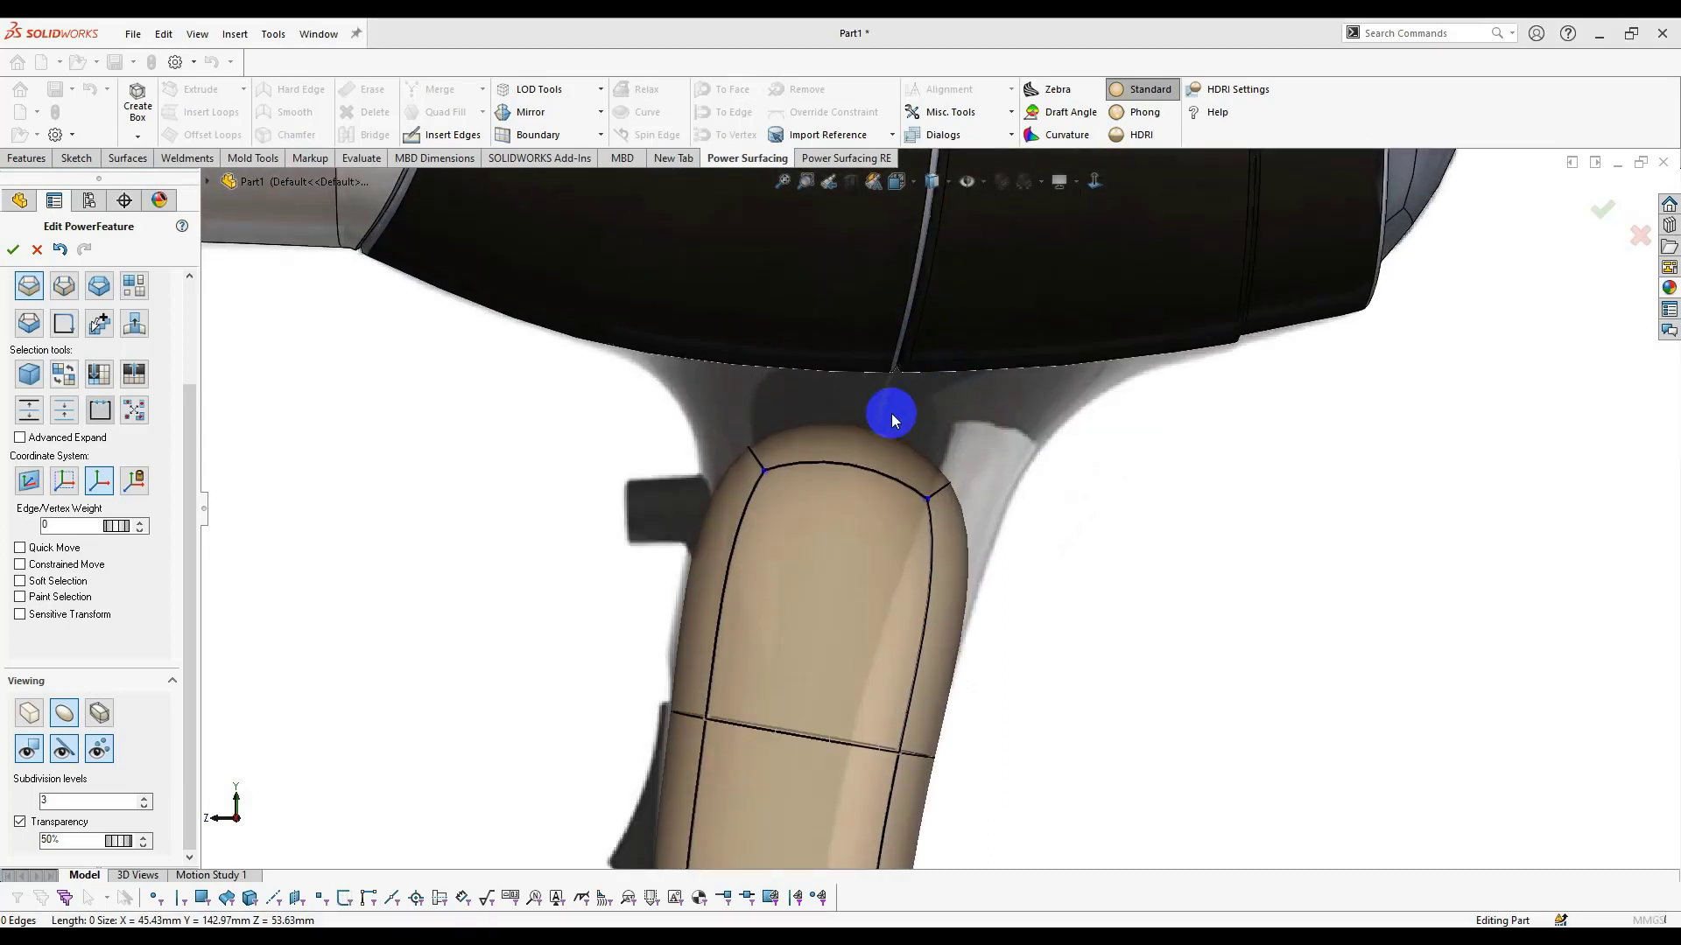
click(856, 451)
right_click(1044, 467)
click(1046, 465)
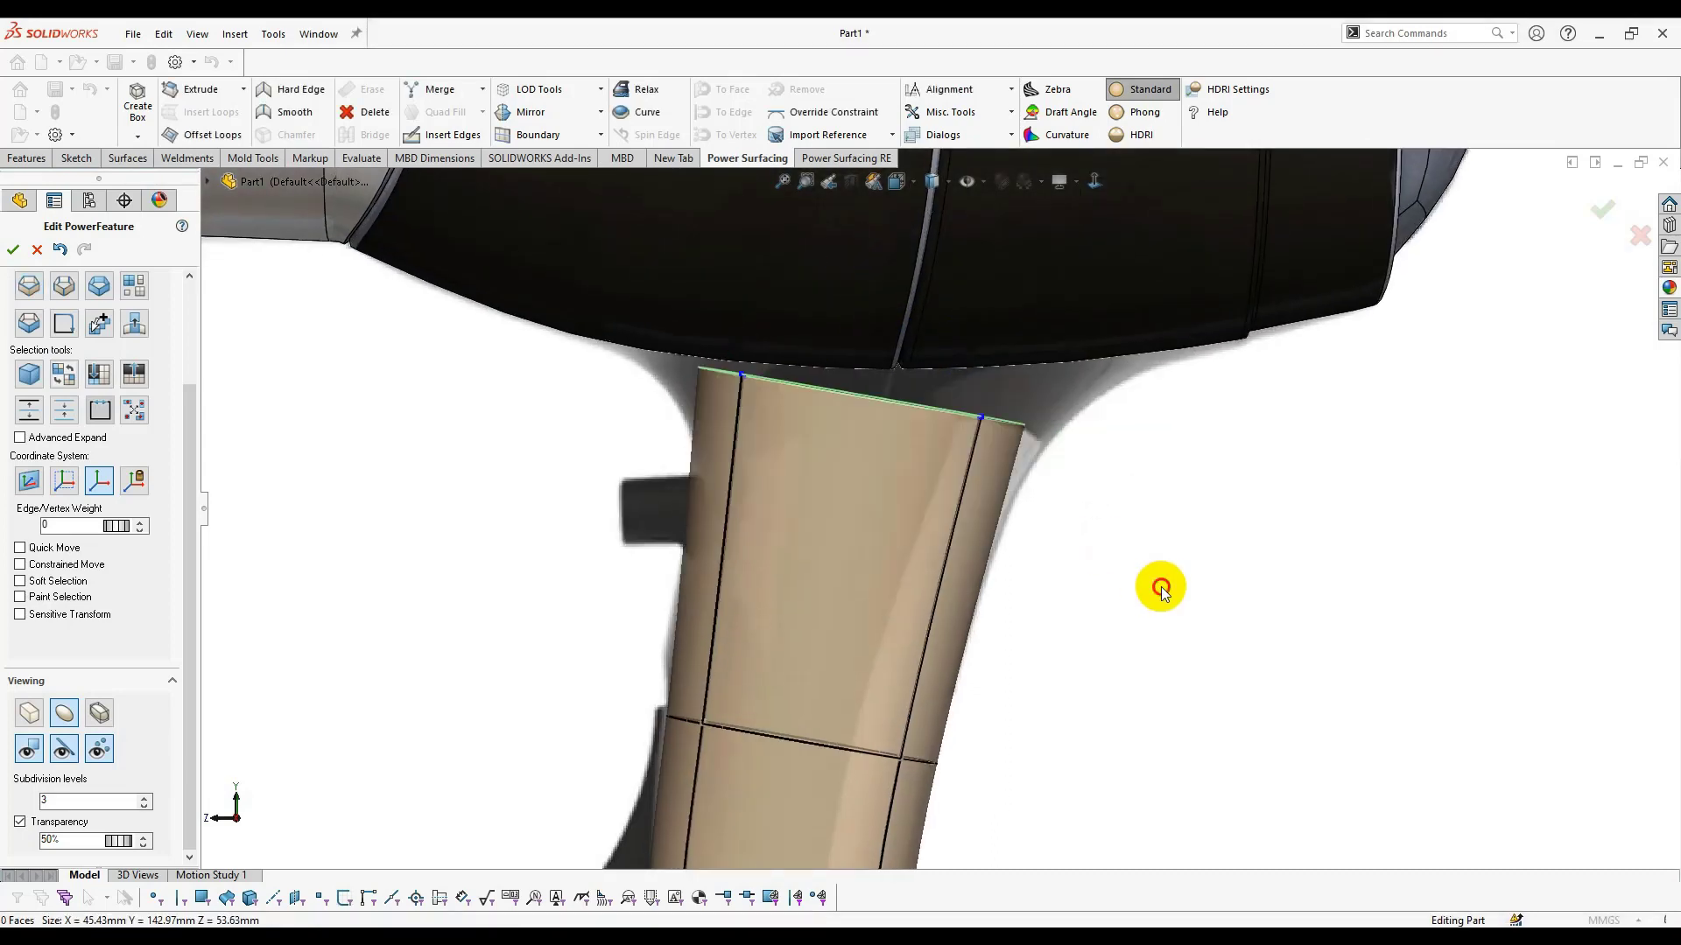
scroll(1085, 585, up, 3)
scroll(910, 495, down, 3)
click(910, 496)
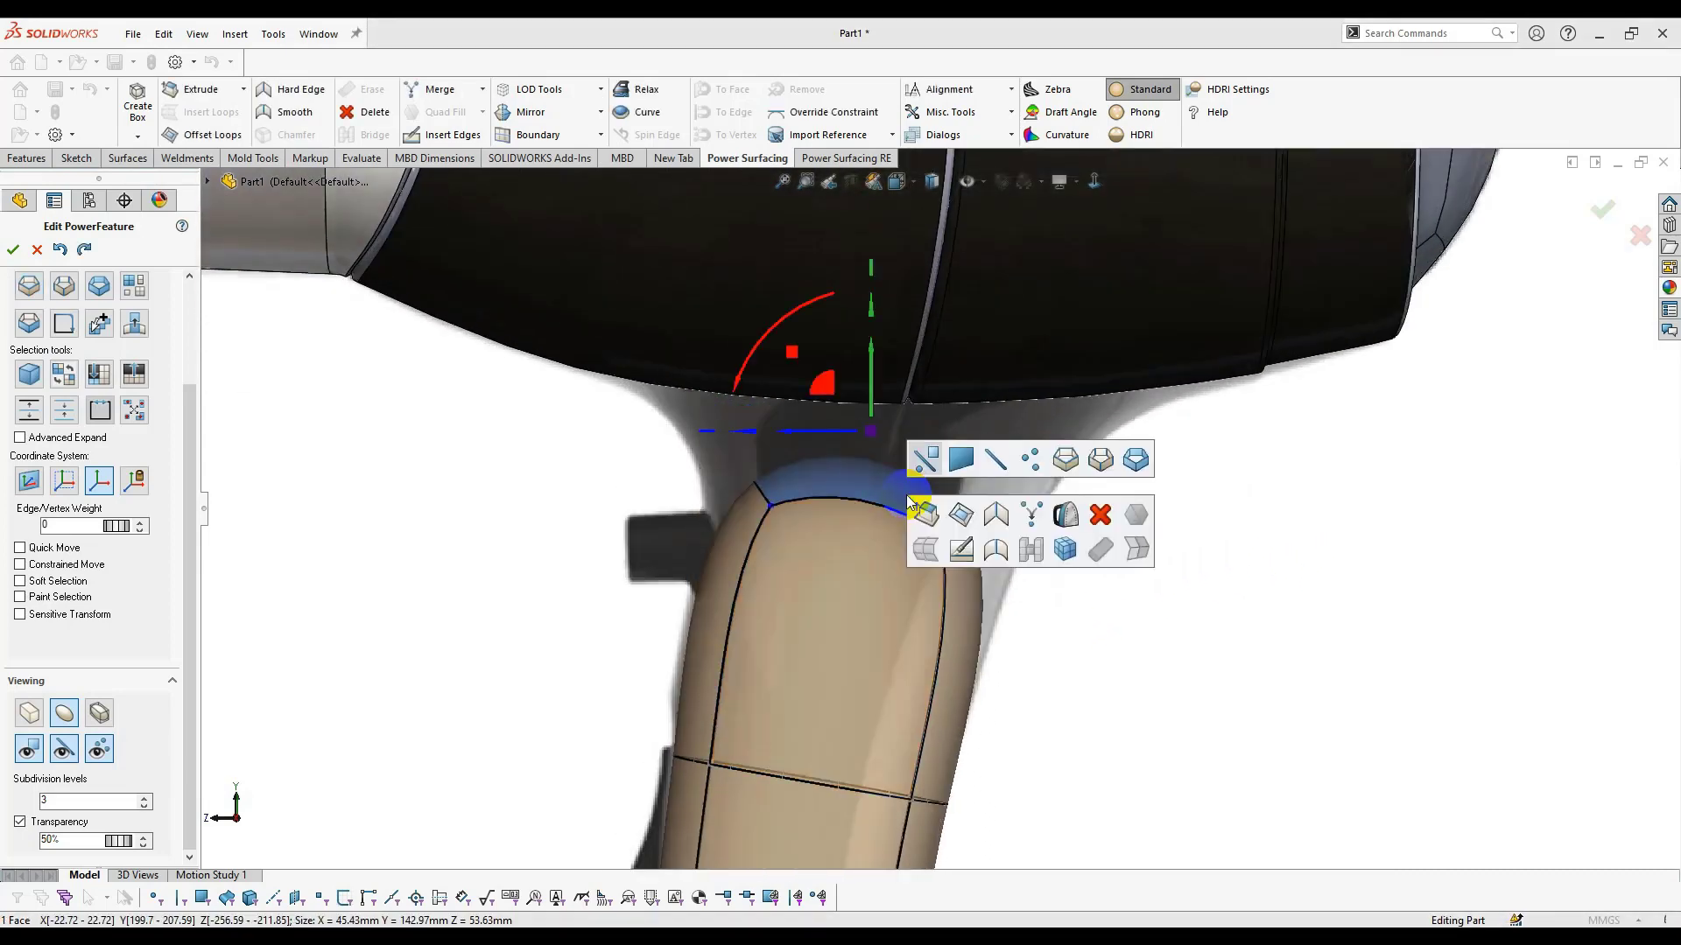
click(1097, 517)
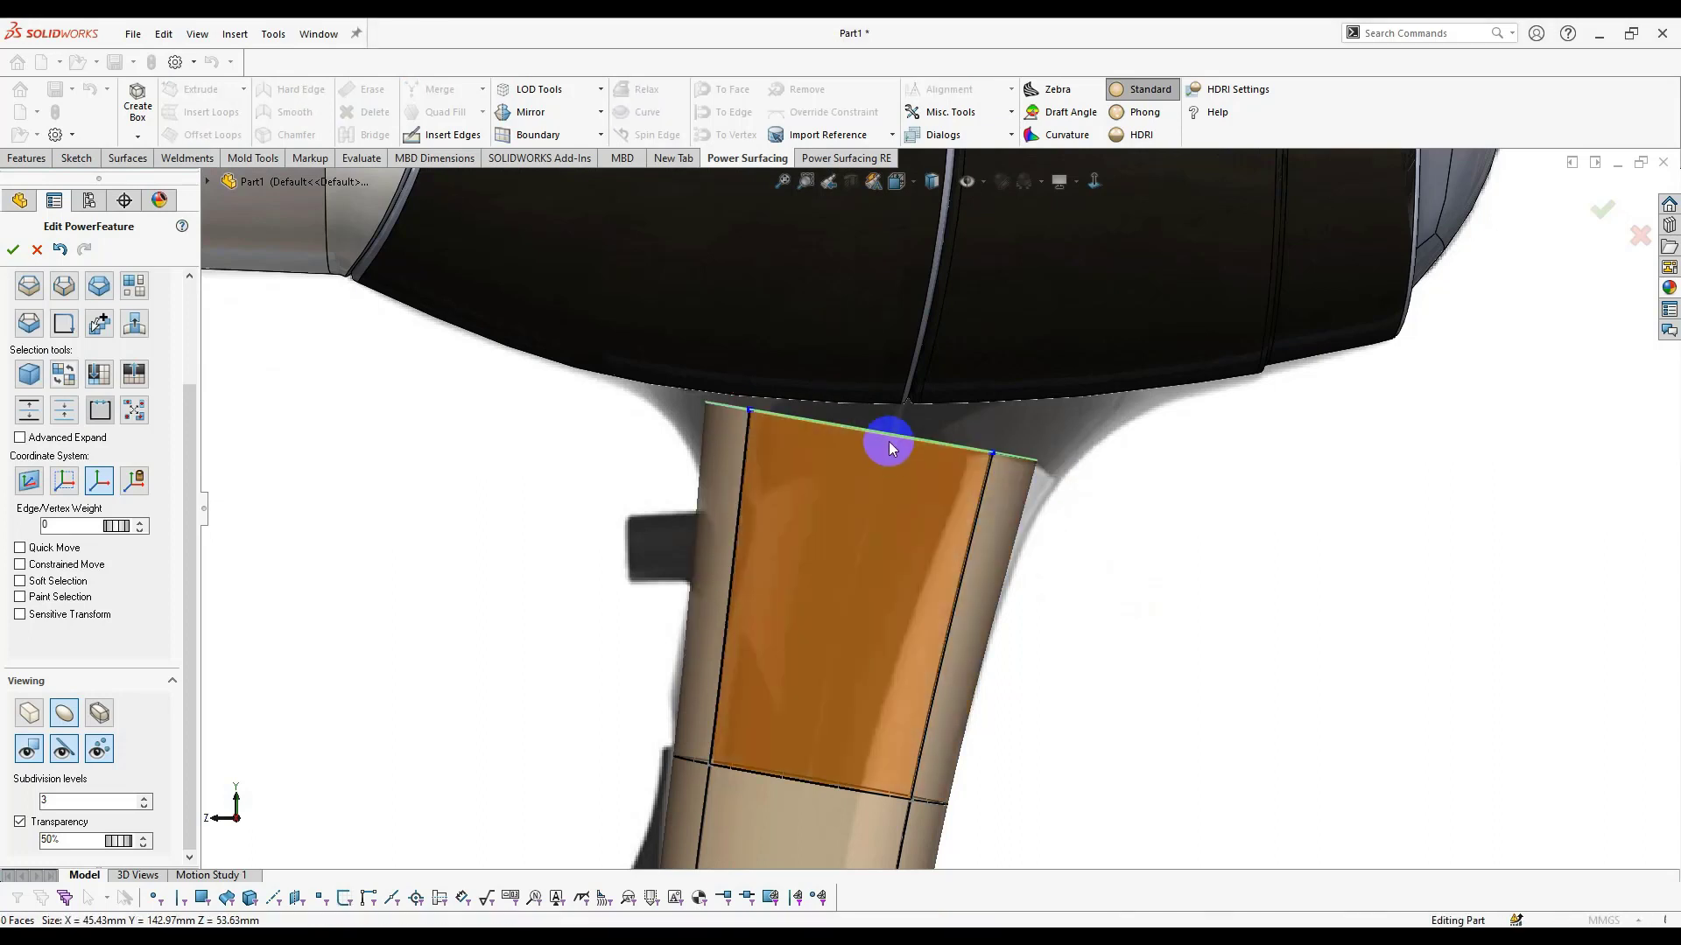
Select the handle's open top edge loop and move it down to the start of the flared neck in the image.
click(890, 435)
click(1046, 406)
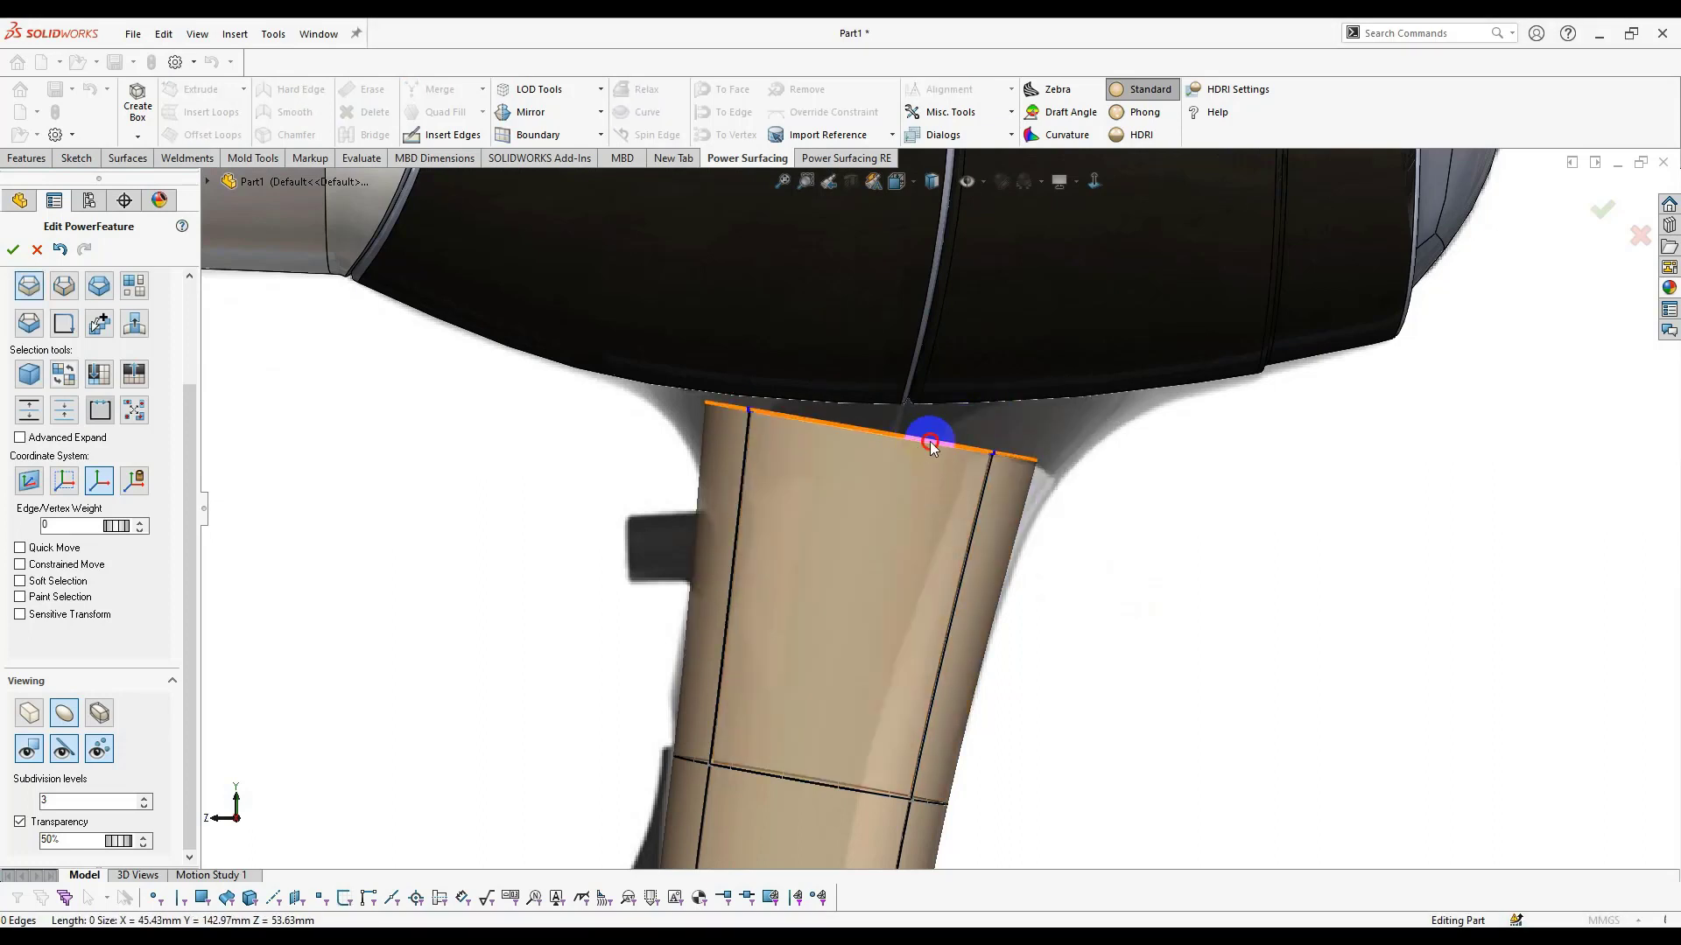
drag(832, 398, 820, 455)
click(1059, 557)
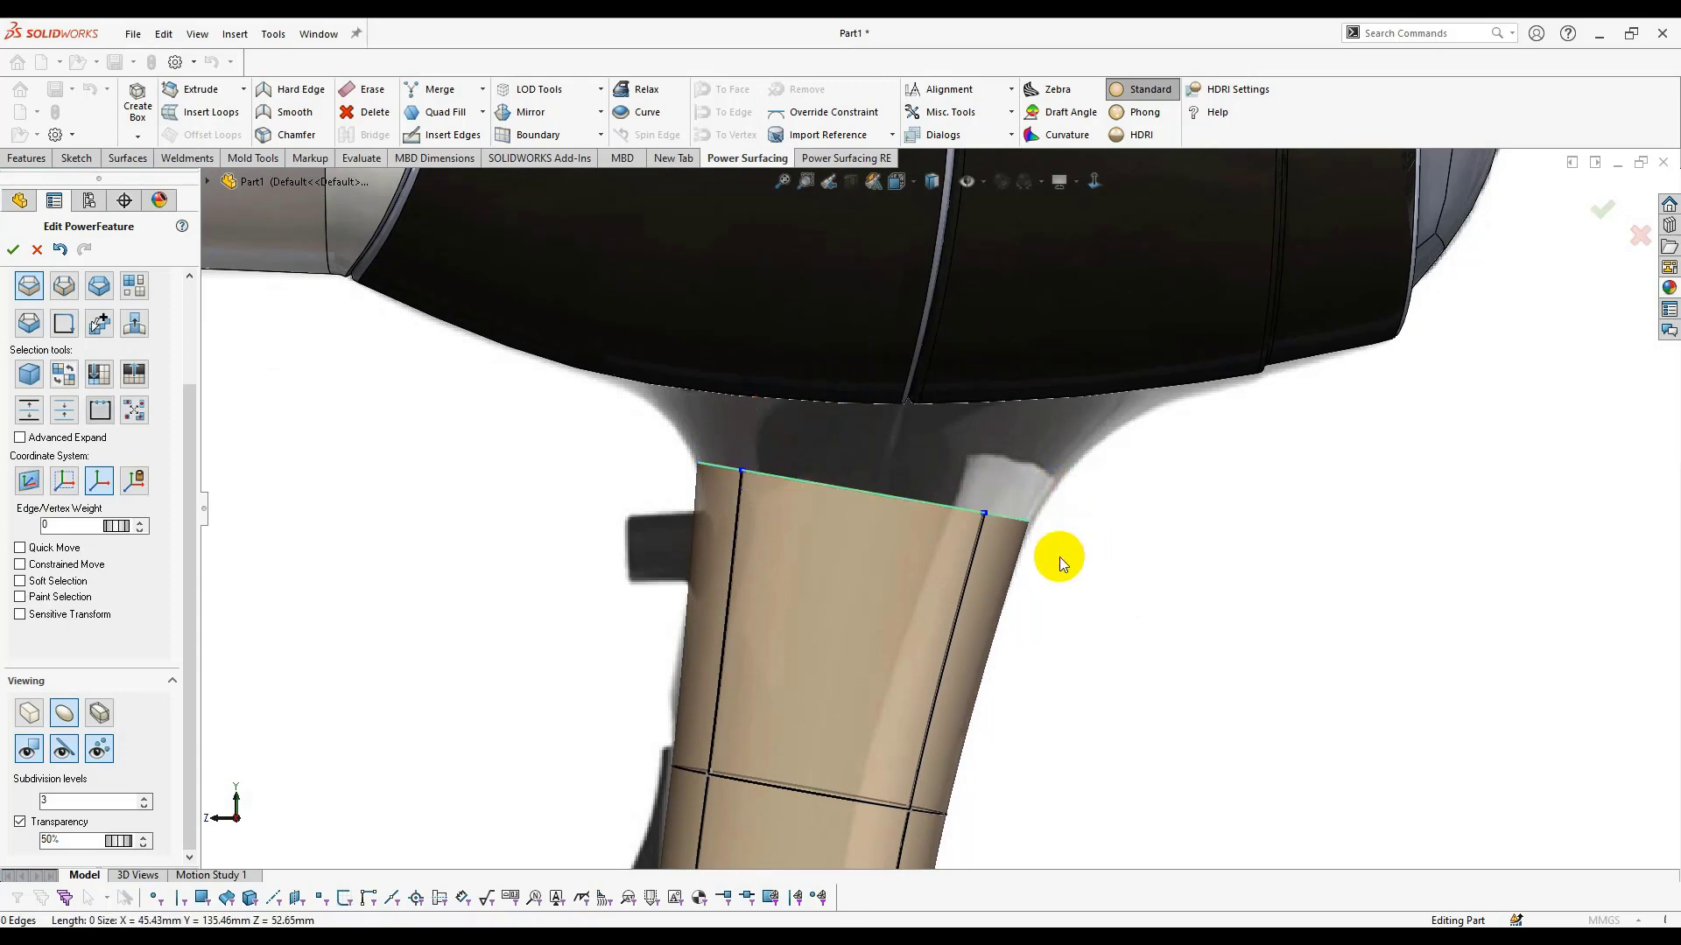
Start Import Reference and pick the two large body faces directly above the handle as reference entities.
scroll(816, 522, up, 3)
scroll(718, 502, down, 5)
middle_drag(917, 426, 998, 368)
click(1094, 181)
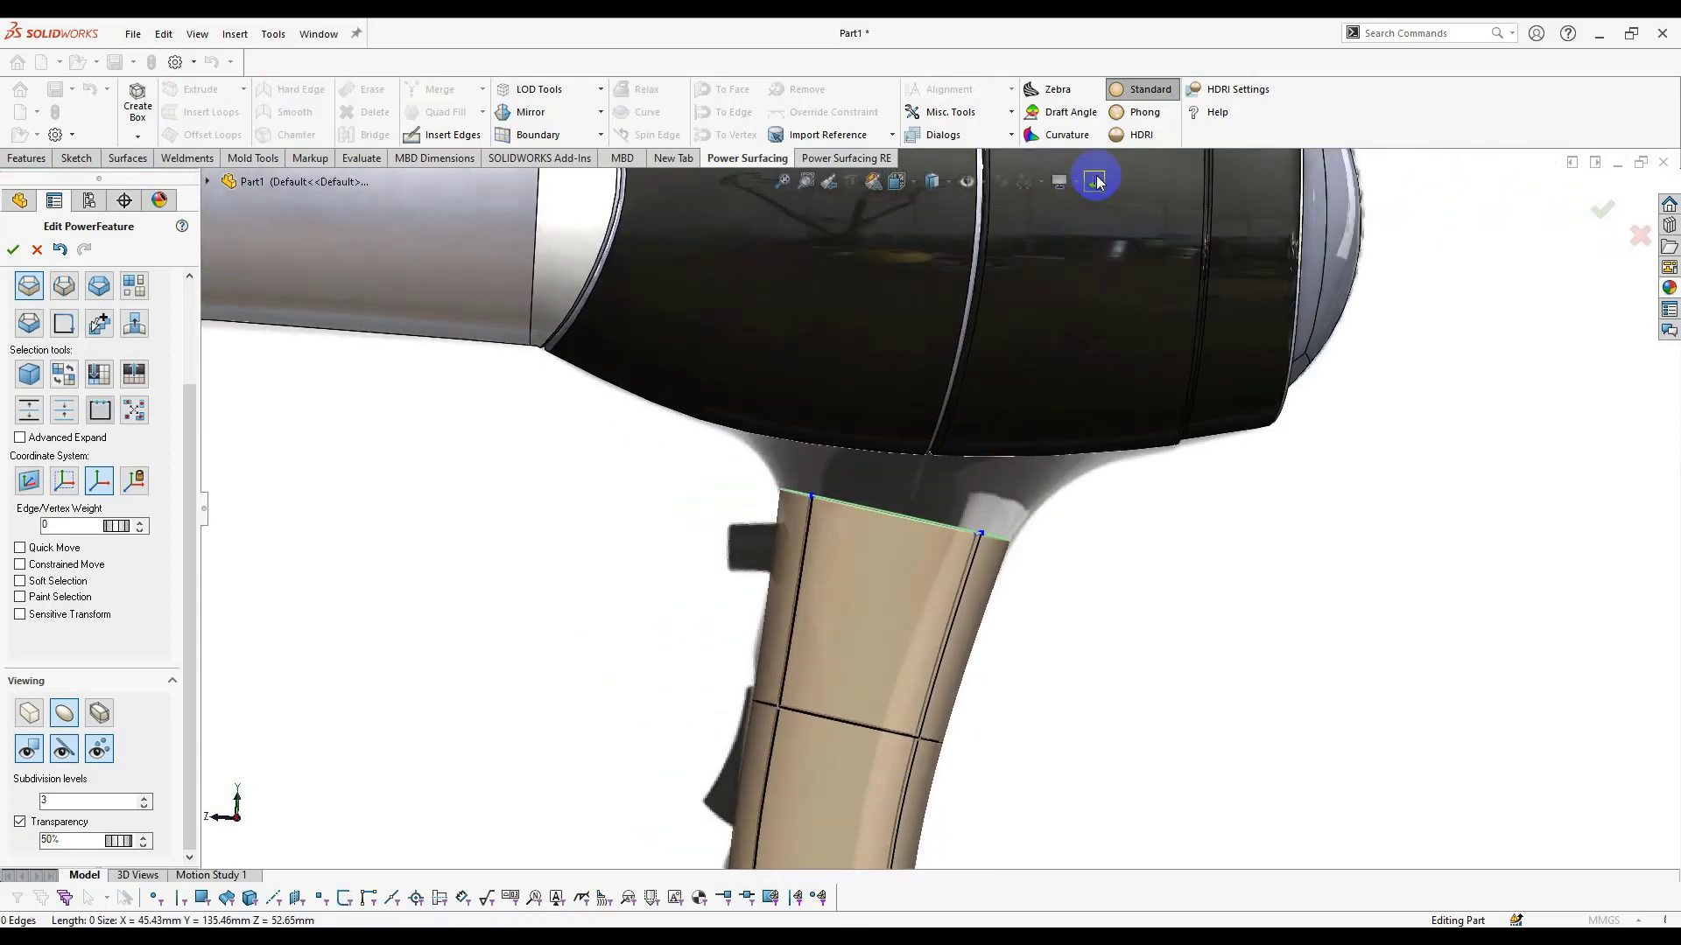
scroll(930, 450, down, 4)
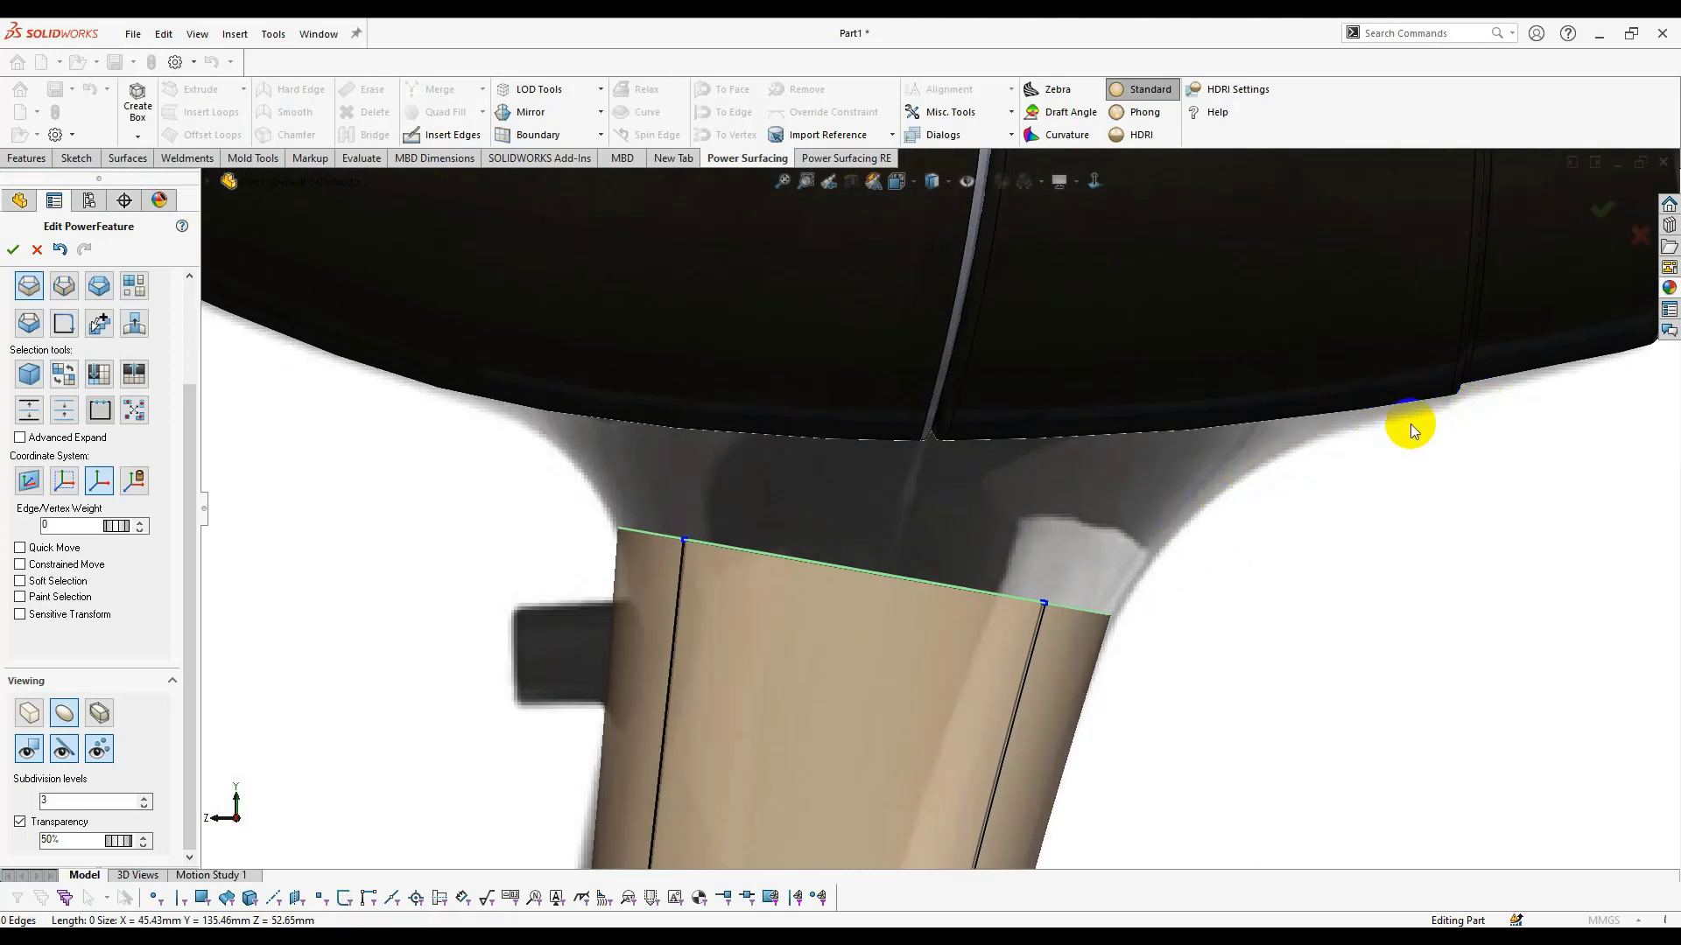
scroll(1289, 465, up, 4)
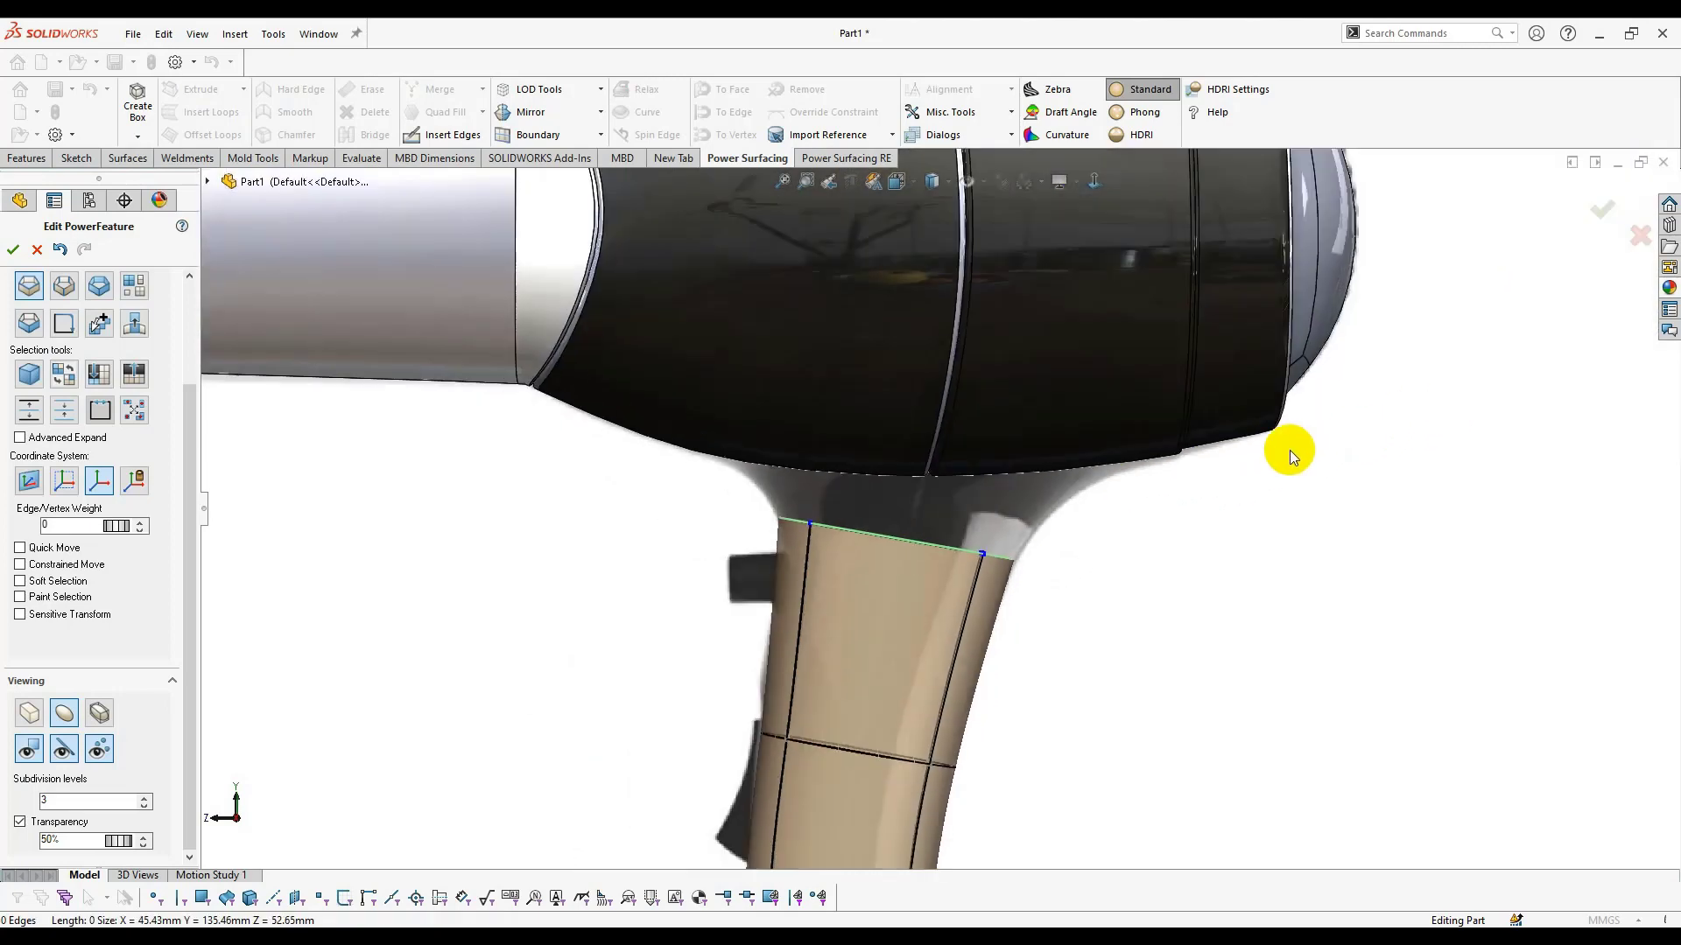
scroll(938, 476, down, 2)
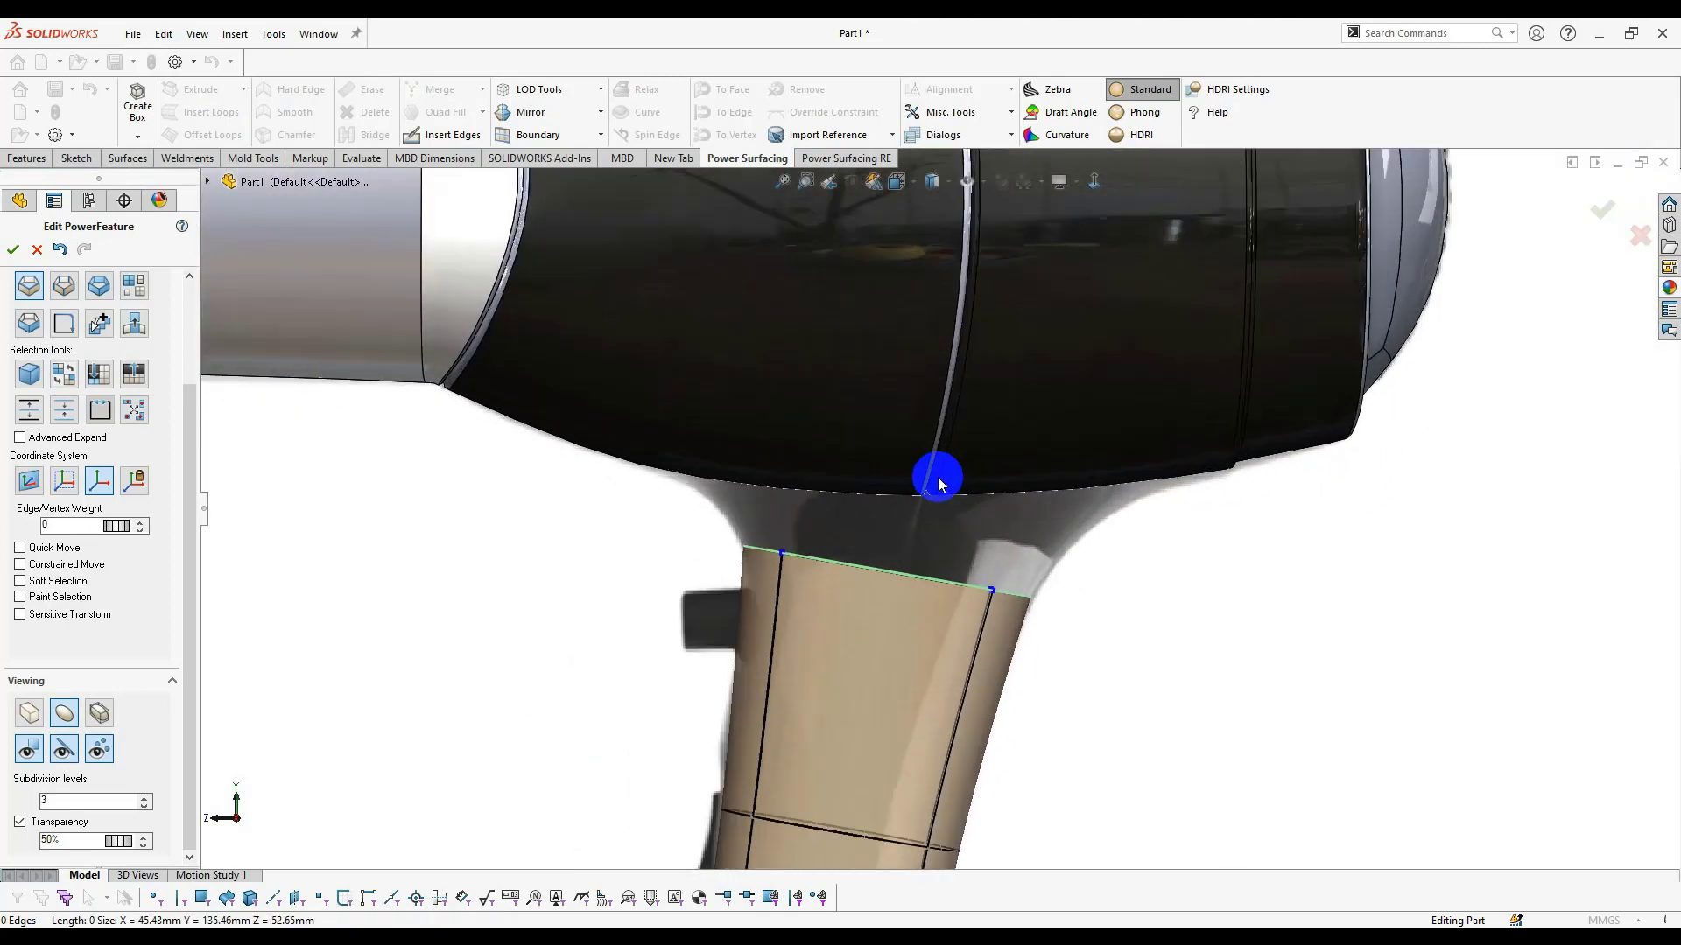
click(817, 138)
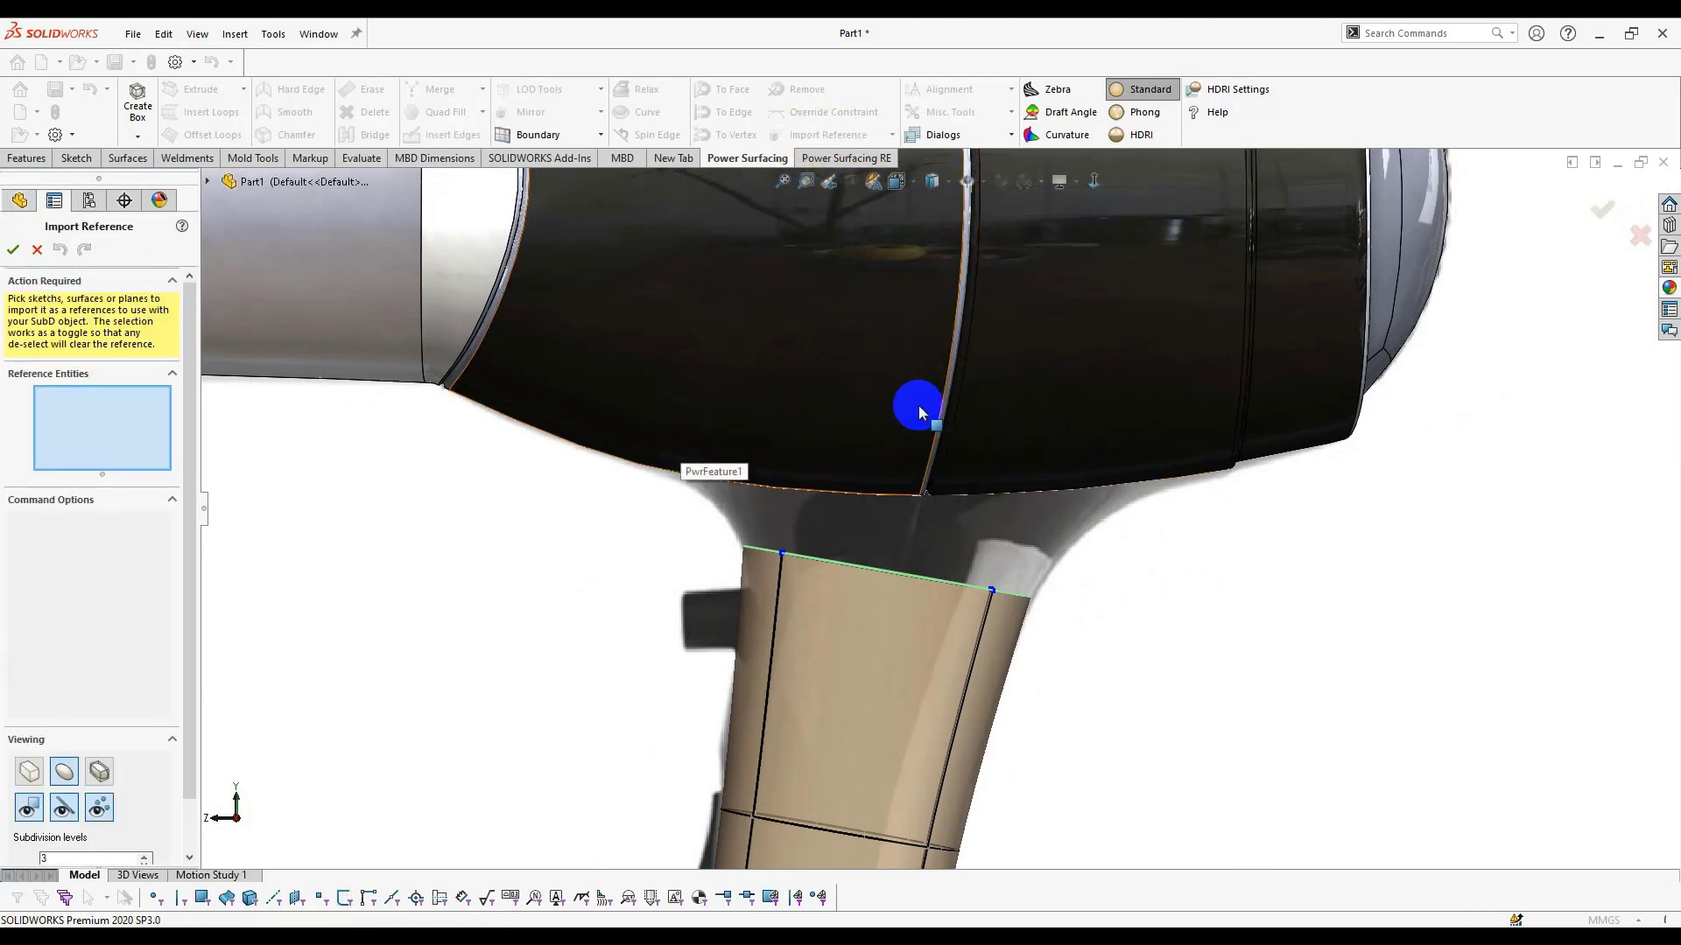
scroll(958, 451, down, 4)
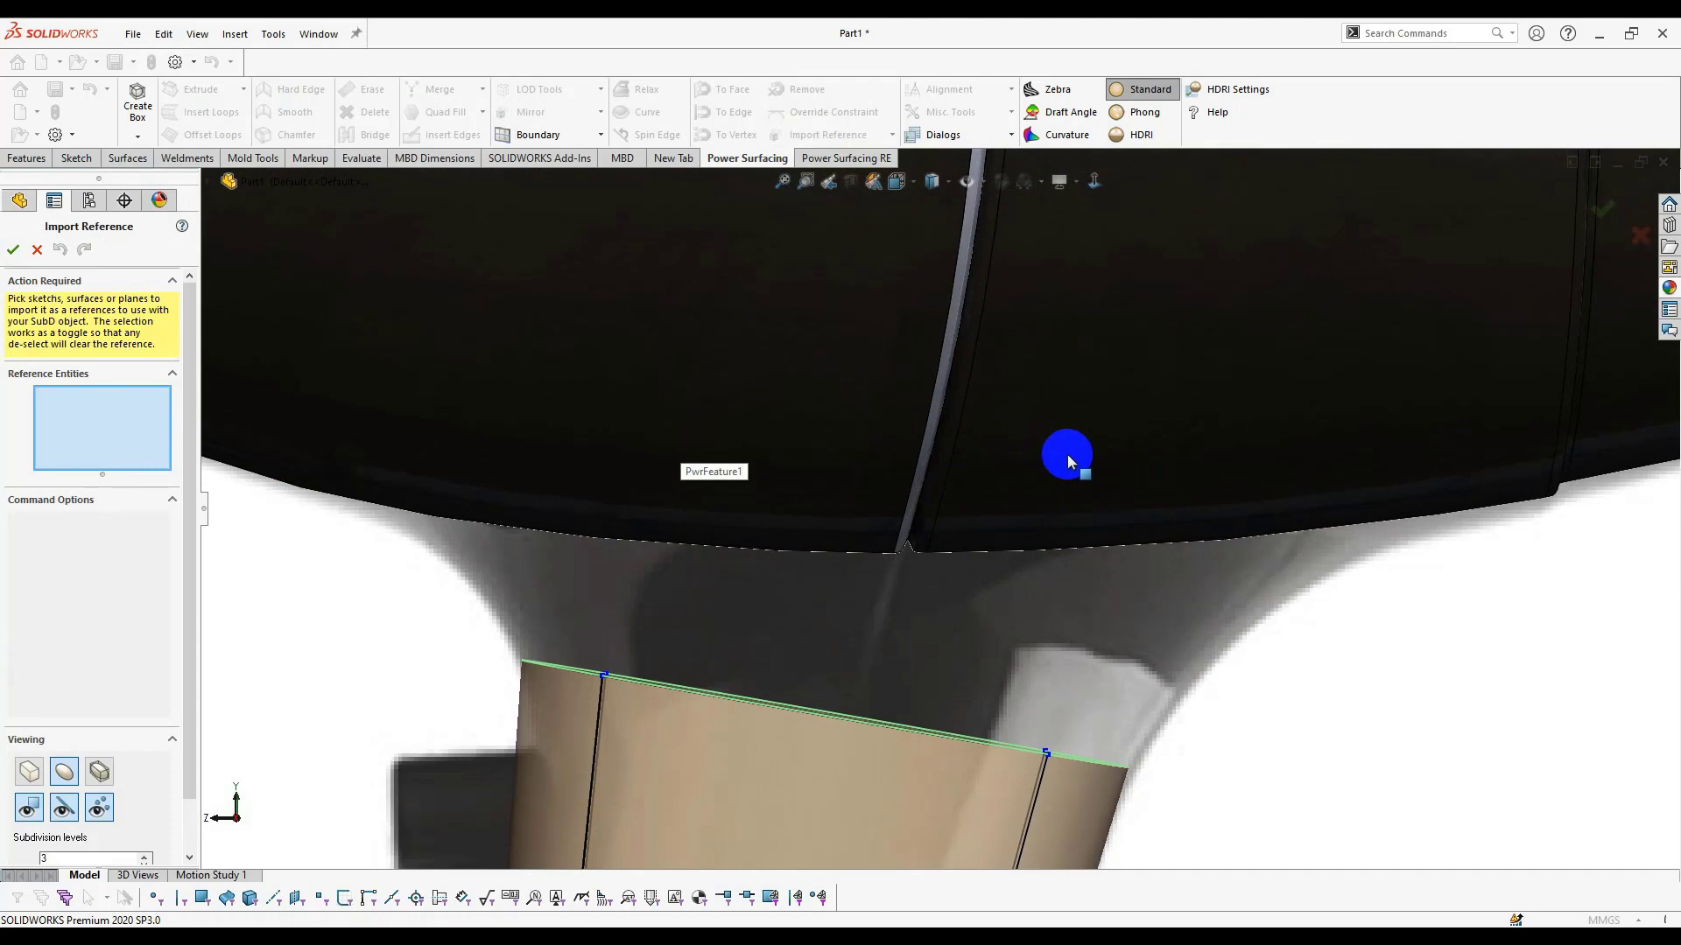
click(1086, 455)
click(731, 469)
click(861, 490)
scroll(861, 491, up, 5)
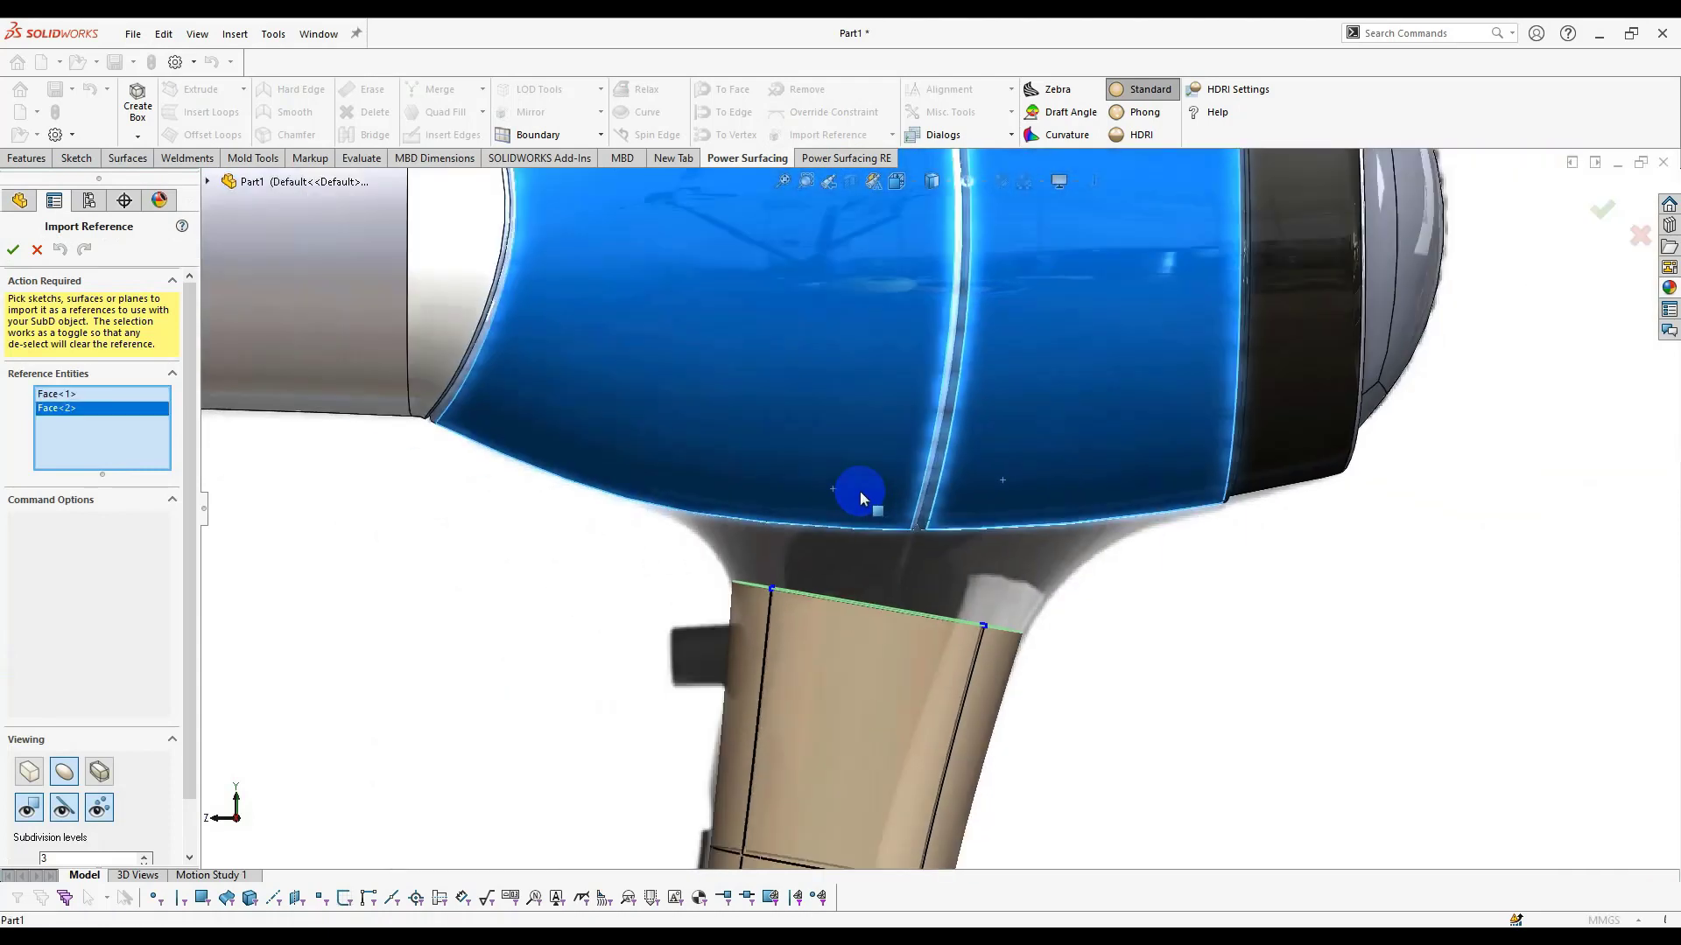
Add the opposite side's body faces and the narrow seam groove faces to the reference entities.
click(435, 429)
click(530, 398)
scroll(518, 399, down, 5)
click(528, 401)
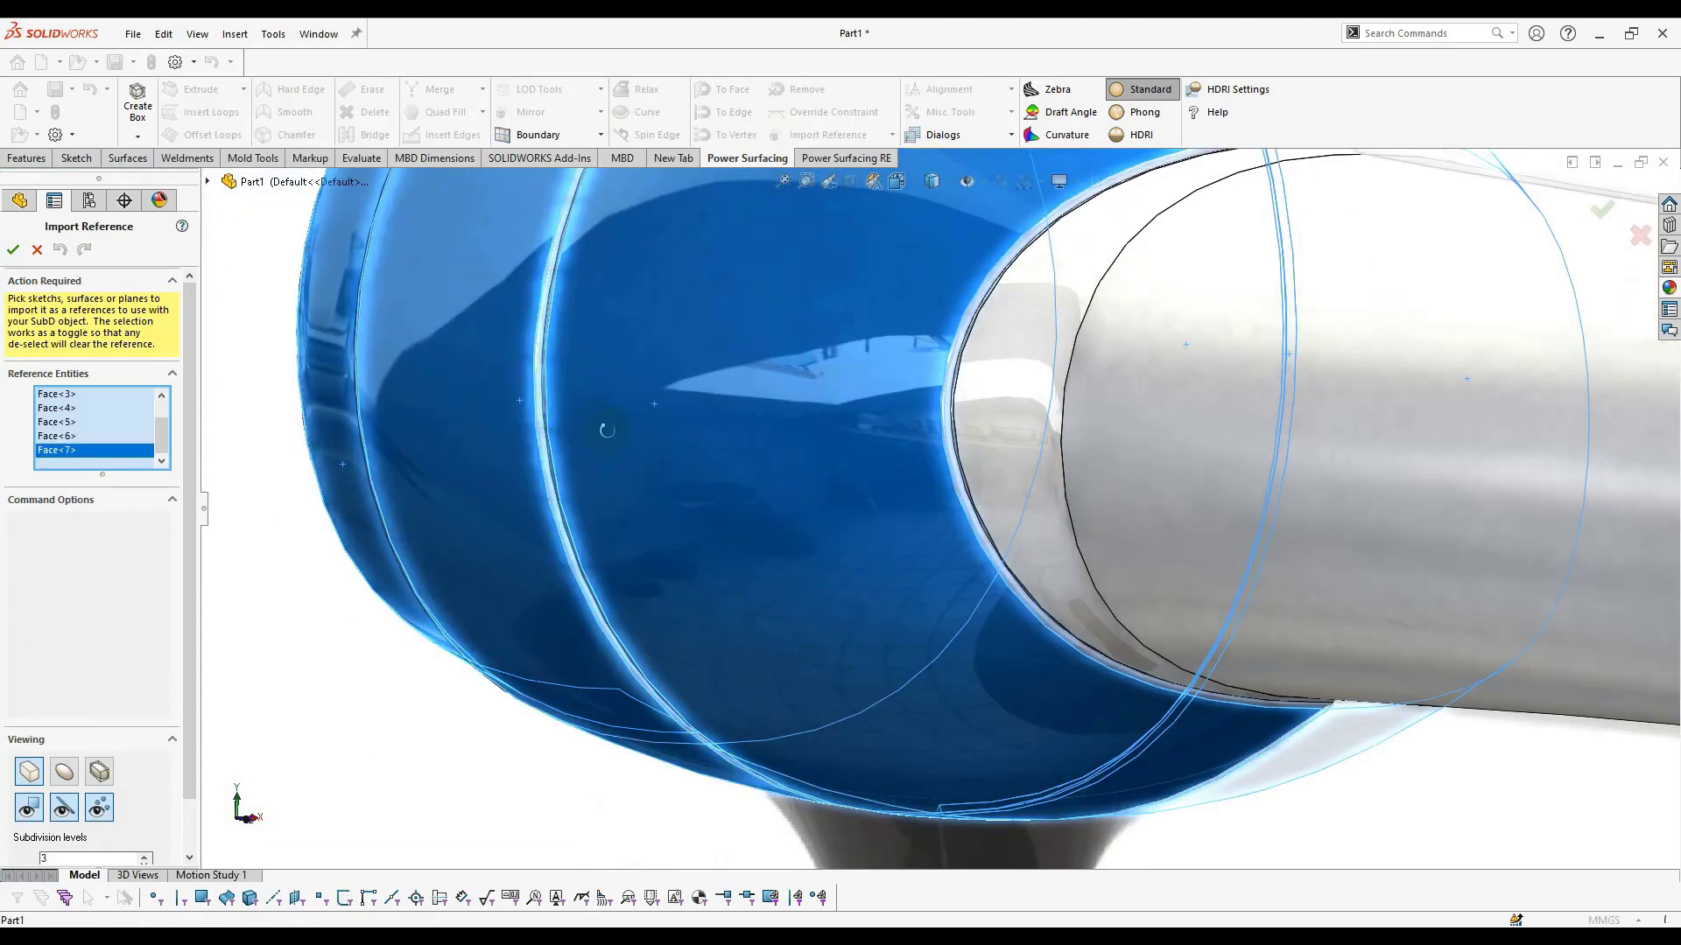
scroll(512, 414, down, 5)
click(549, 417)
click(562, 405)
scroll(563, 405, up, 8)
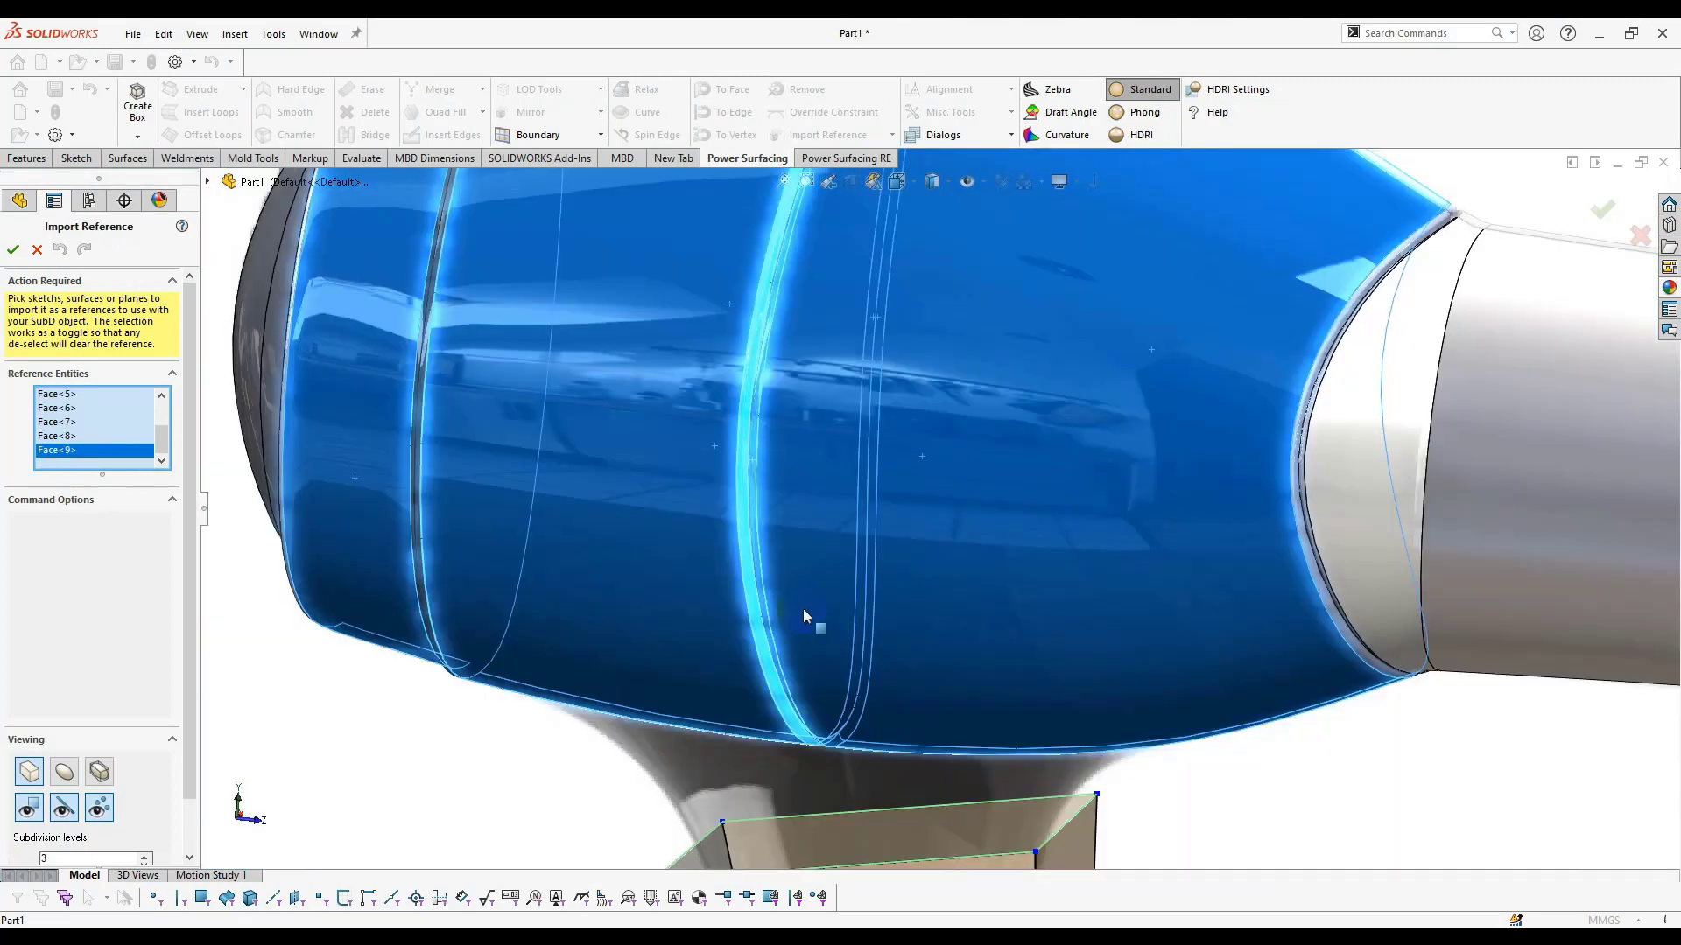
Remove the rear band's face from the reference entities and accept the import of the body faces.
scroll(717, 335, down, 6)
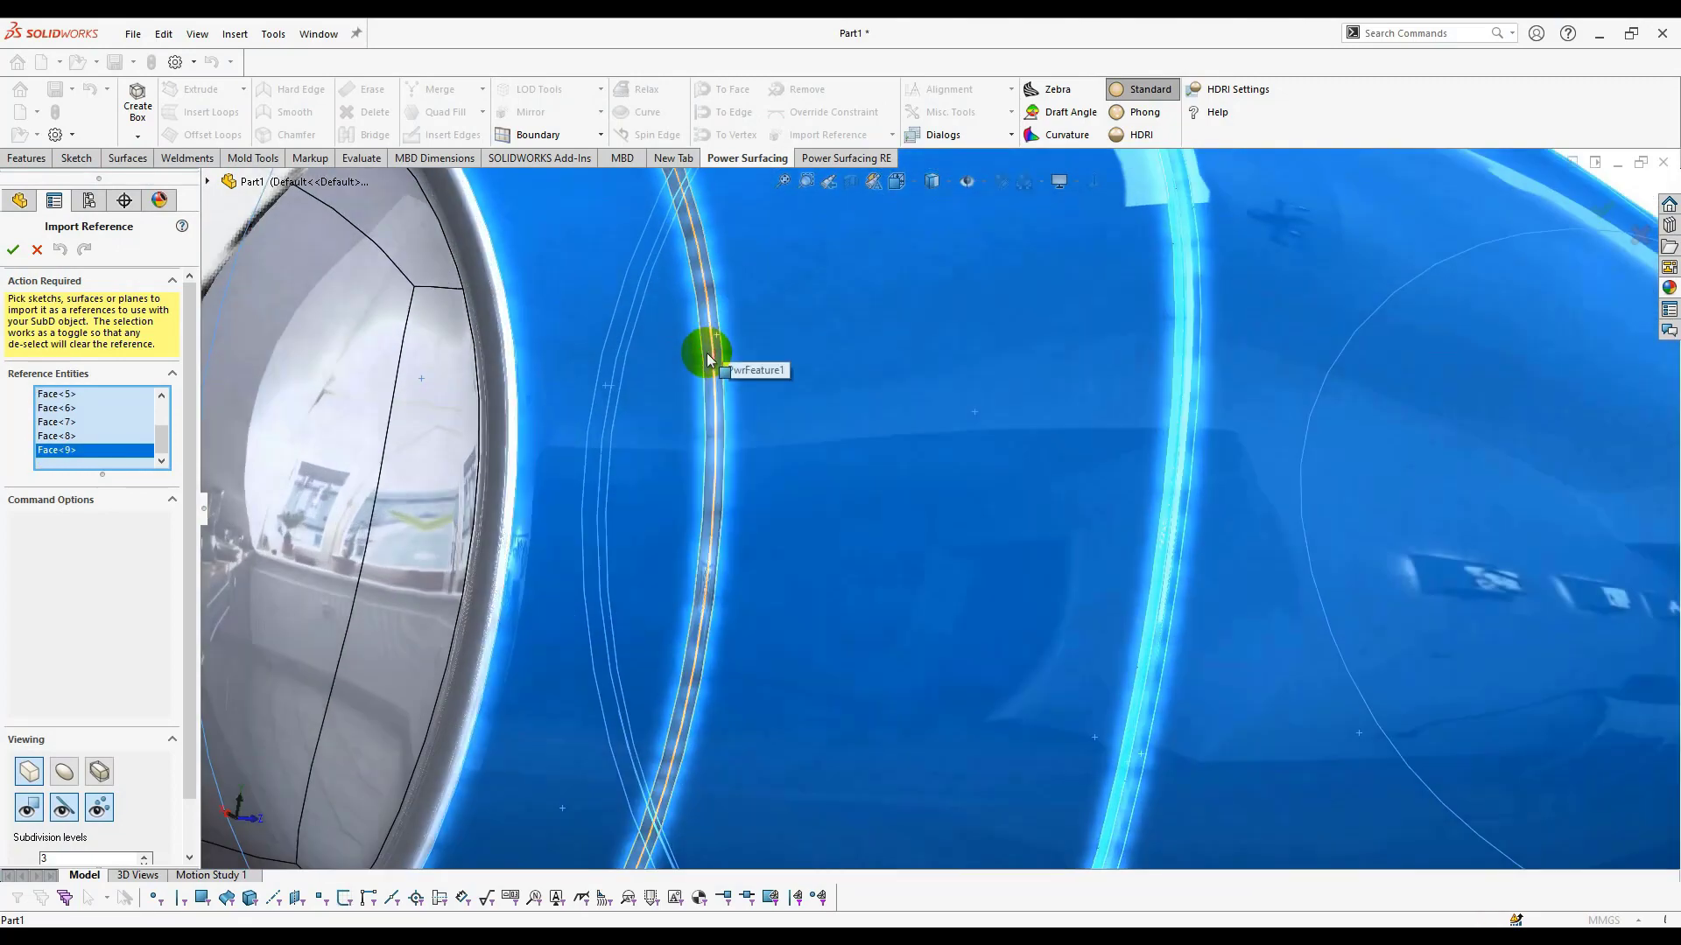
click(687, 385)
scroll(687, 385, up, 8)
middle_drag(753, 525, 885, 318)
scroll(649, 481, down, 5)
scroll(721, 495, up, 5)
click(995, 254)
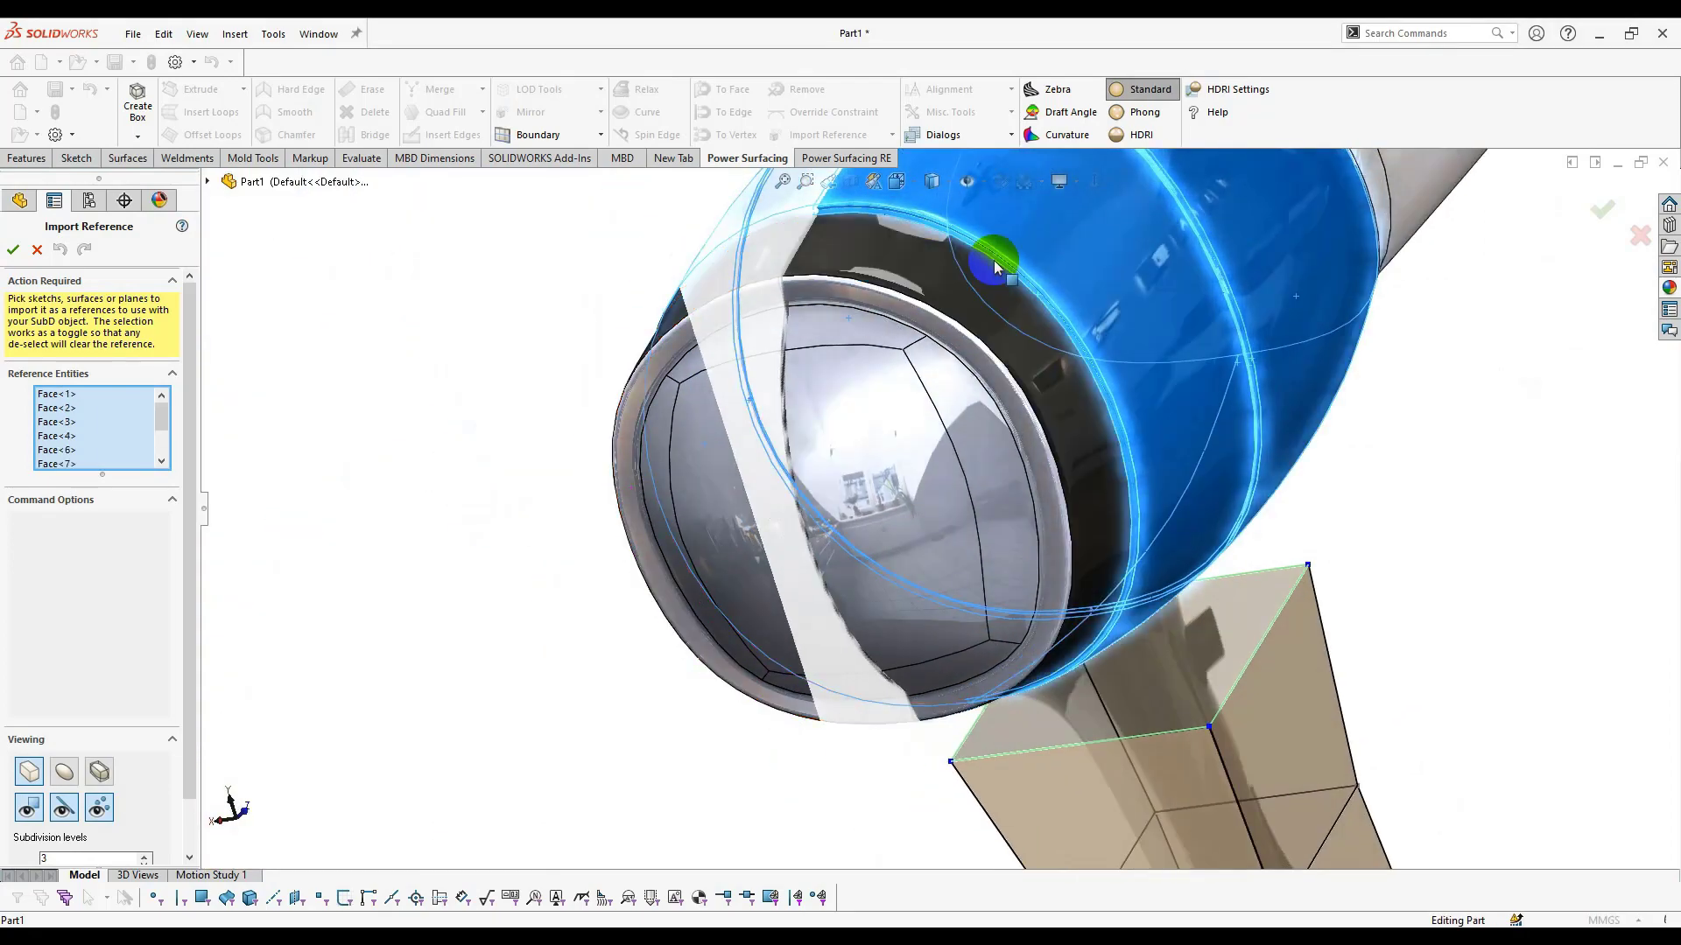
scroll(953, 278, down, 6)
scroll(919, 270, up, 8)
middle_drag(700, 432, 765, 574)
scroll(765, 574, down, 3)
middle_drag(776, 491, 731, 587)
click(13, 250)
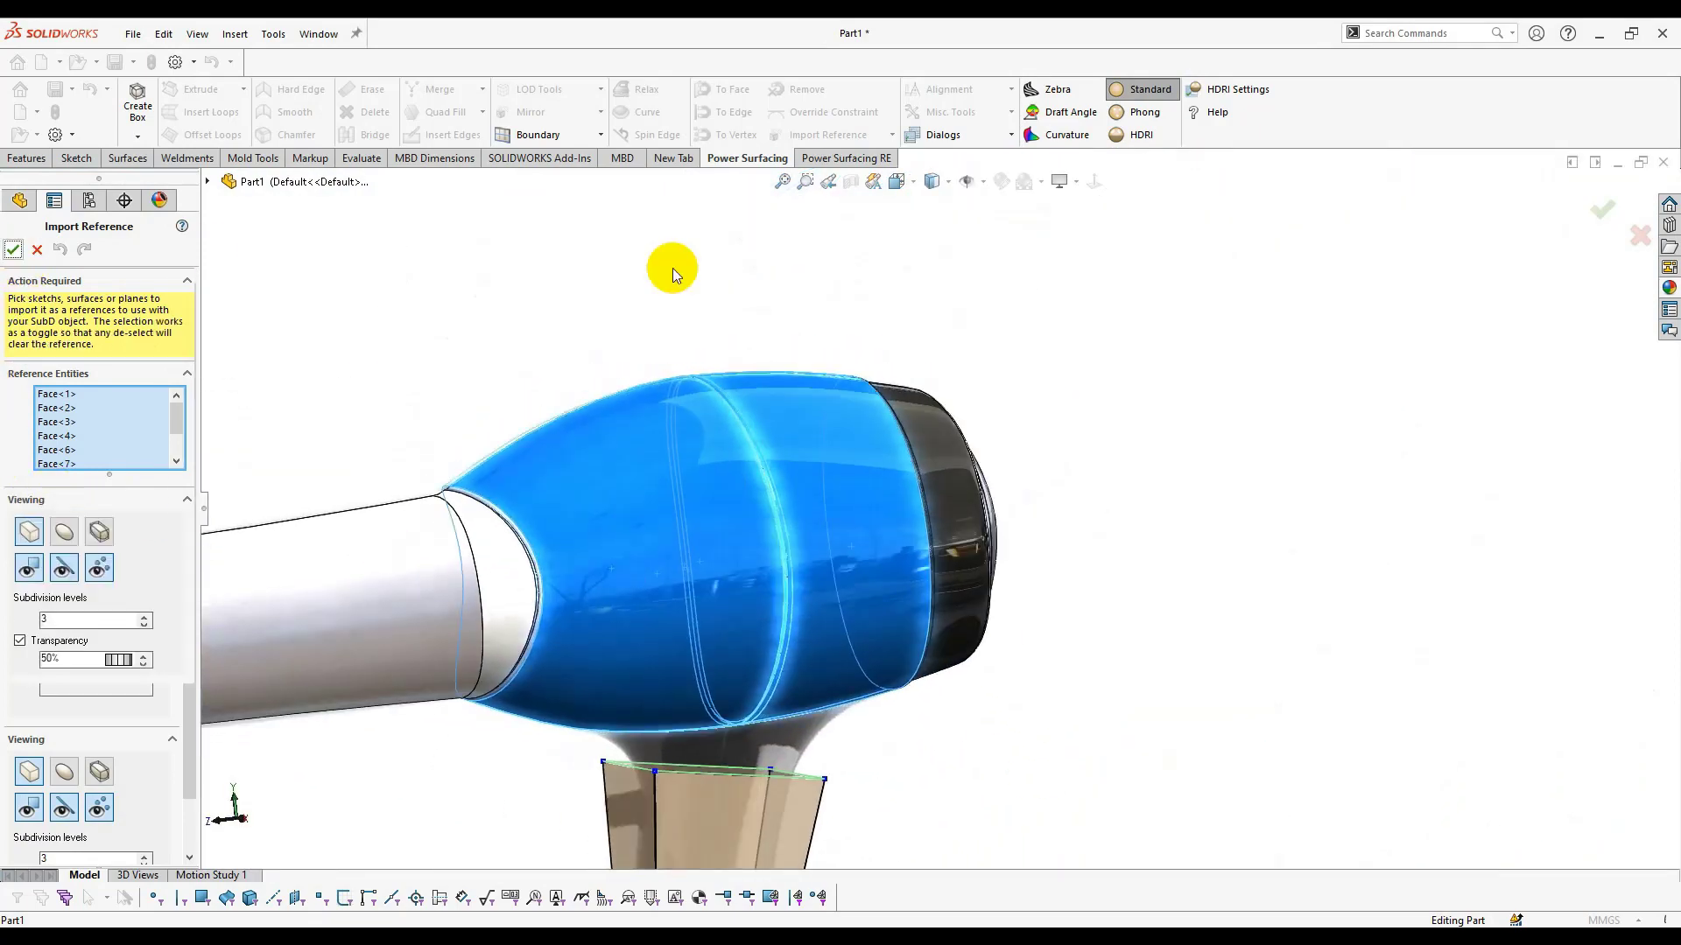
Select the handle's open top edge loop and constrain it to the nearest face of the imported body reference.
double_click(960, 407)
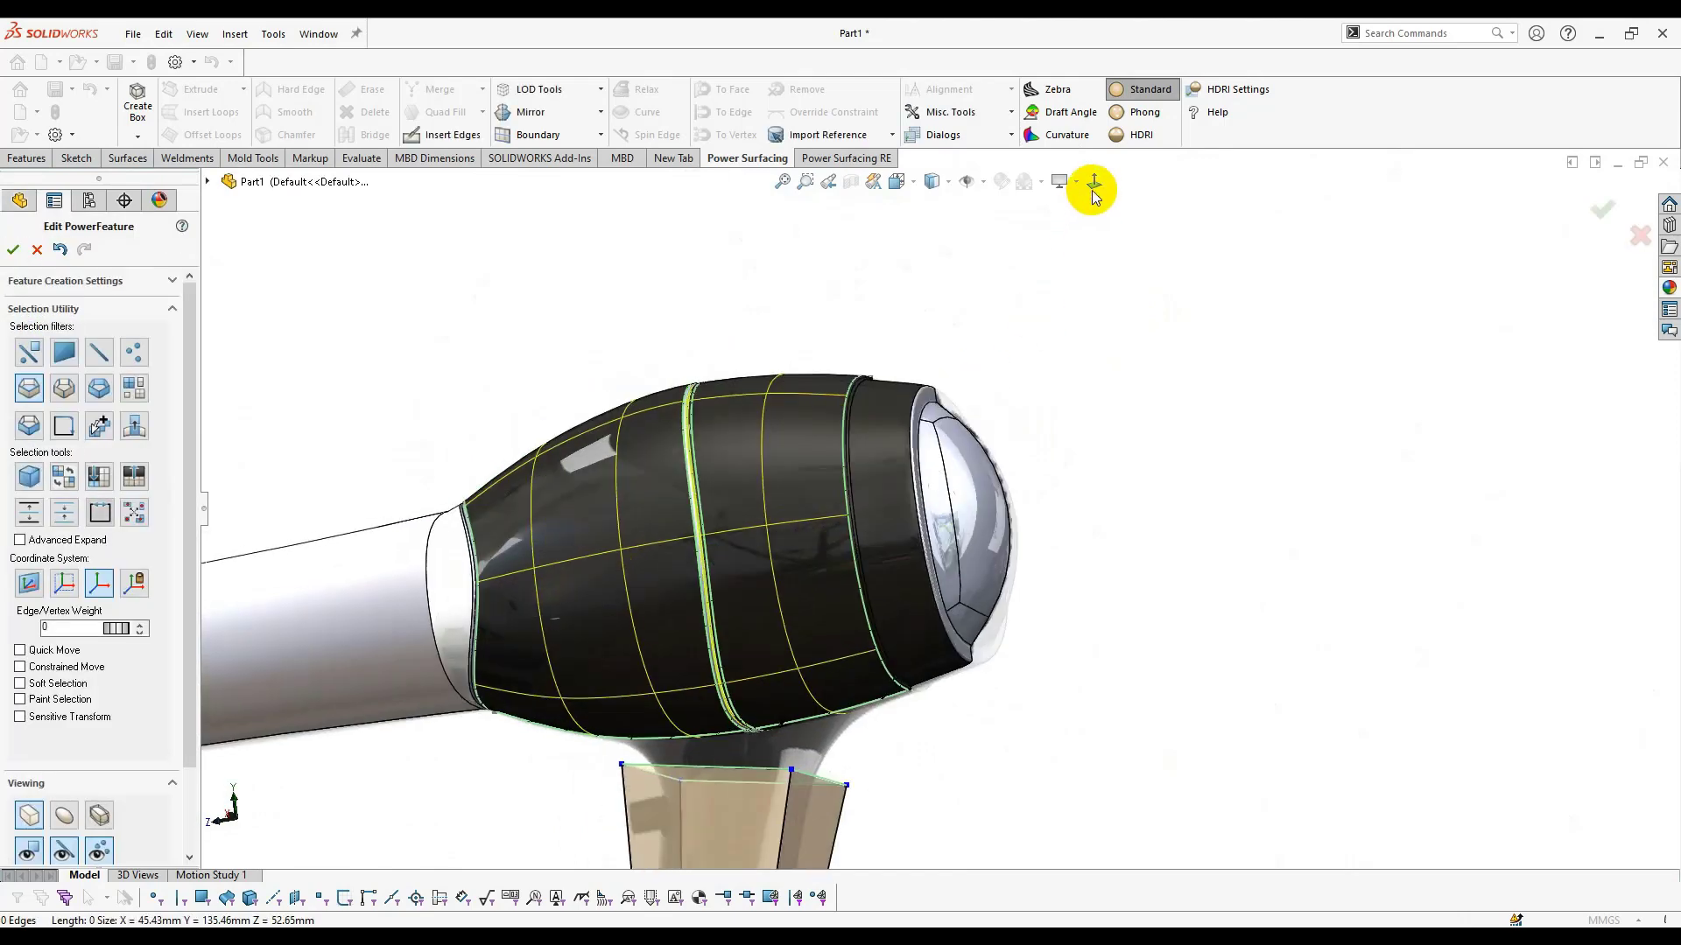
middle_drag(1005, 361, 872, 527)
scroll(812, 686, up, 3)
click(812, 685)
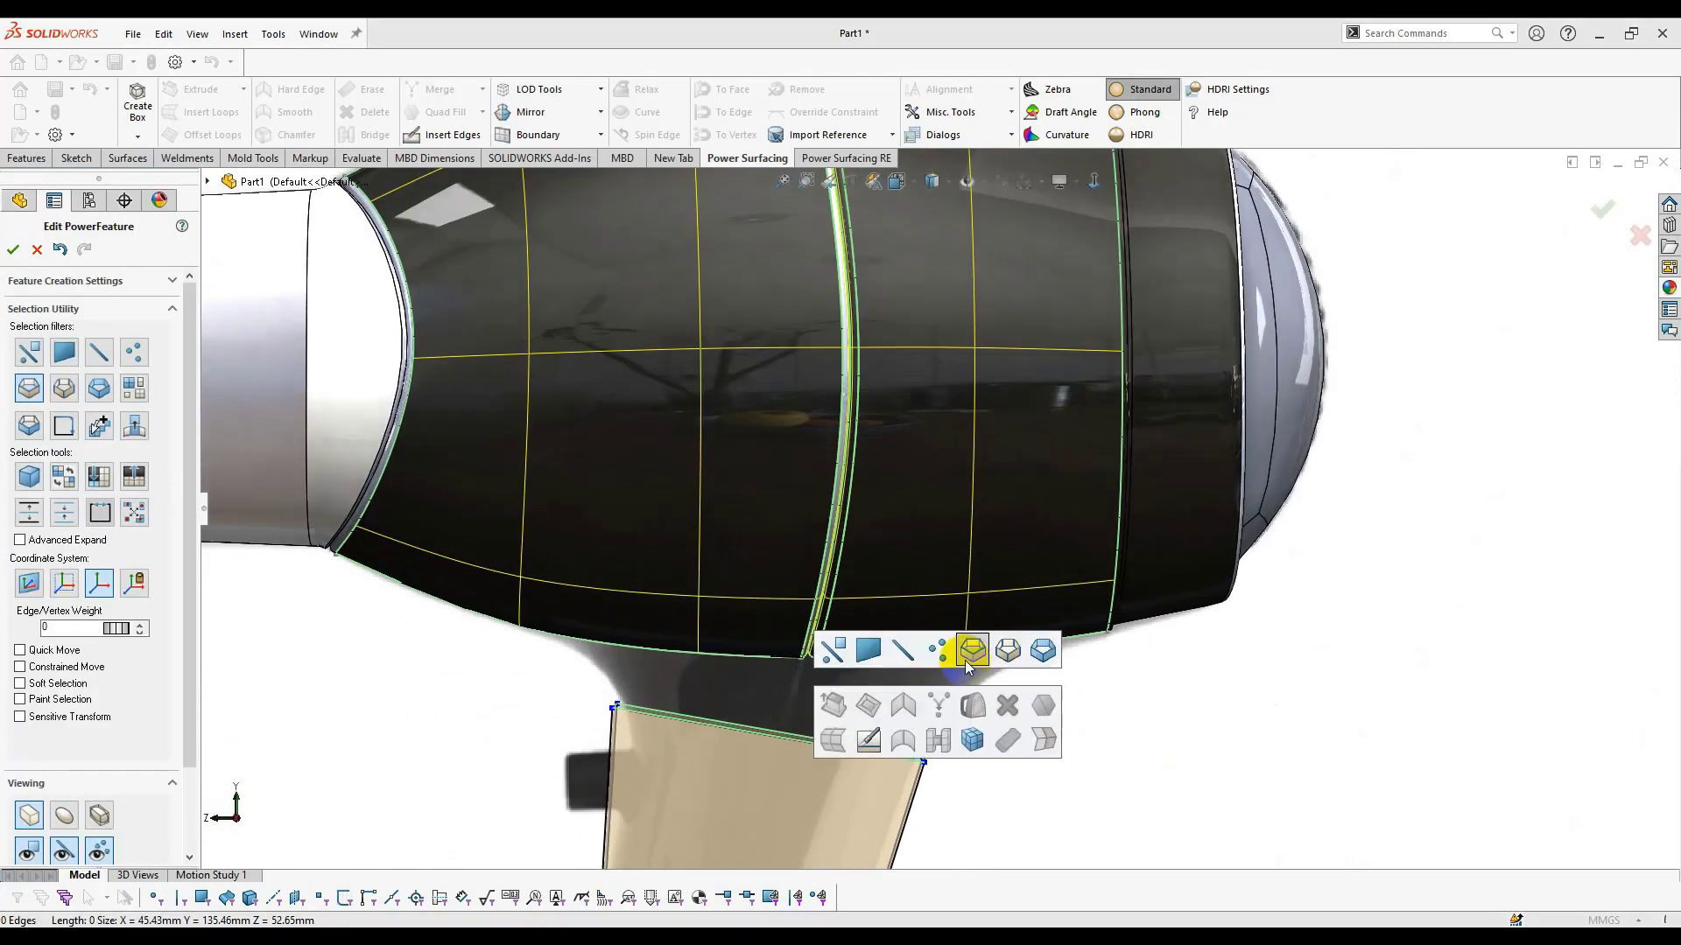
click(822, 743)
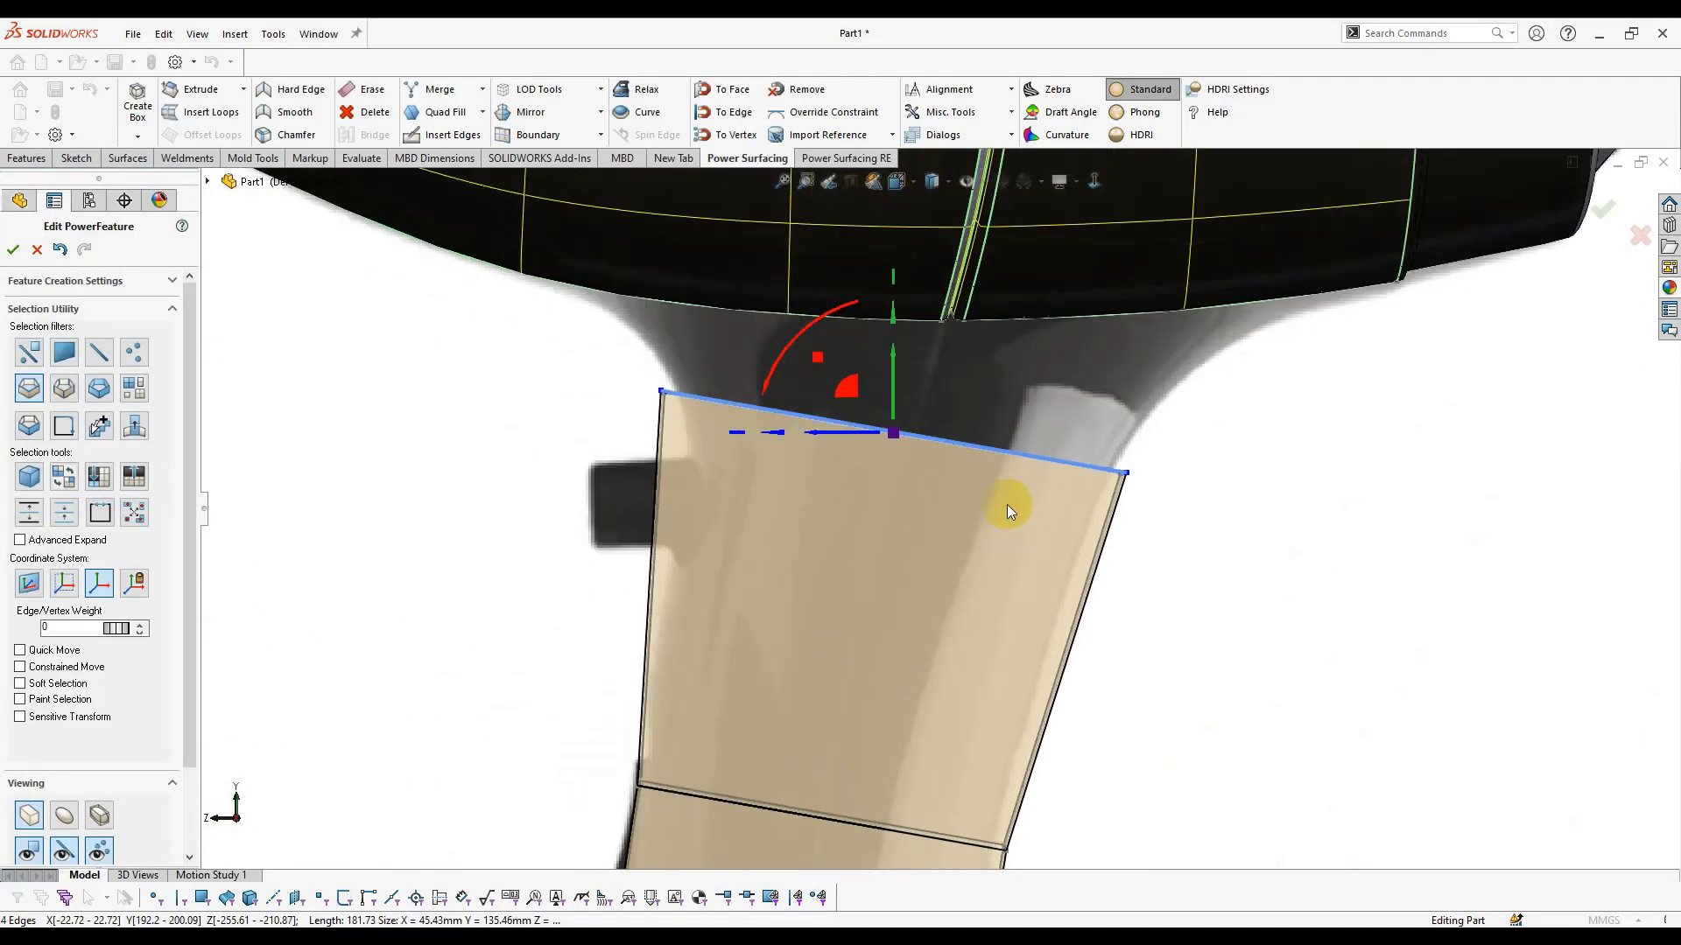
scroll(1016, 324, up, 2)
scroll(971, 337, up, 2)
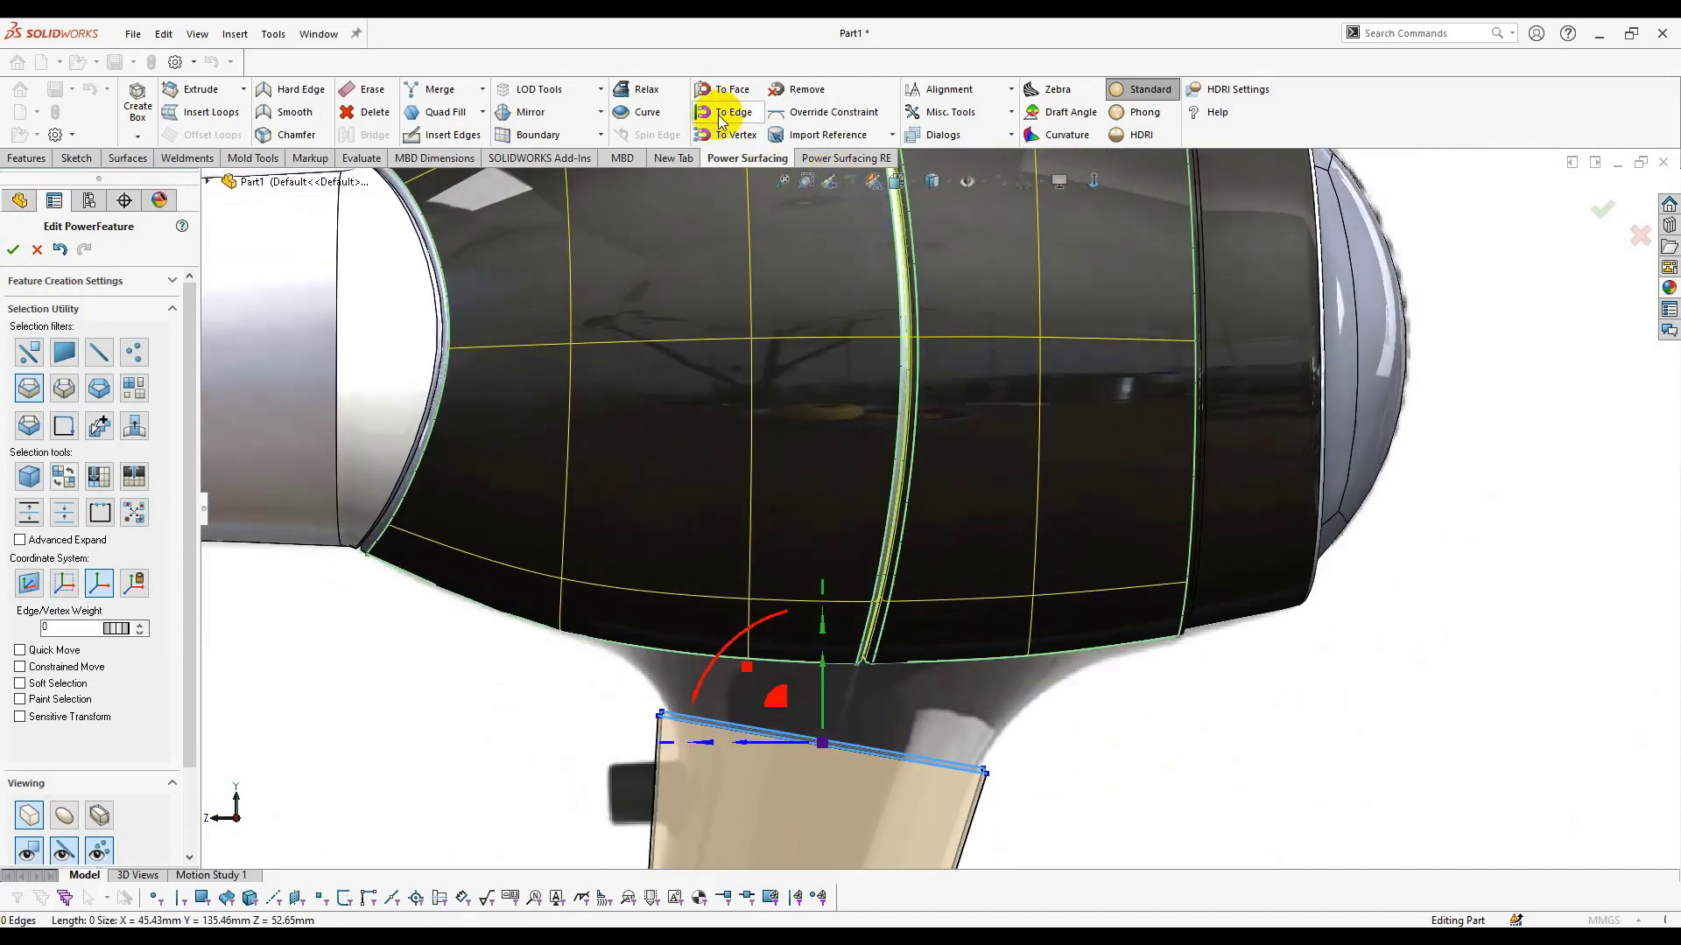
click(924, 490)
key(ctrl+z)
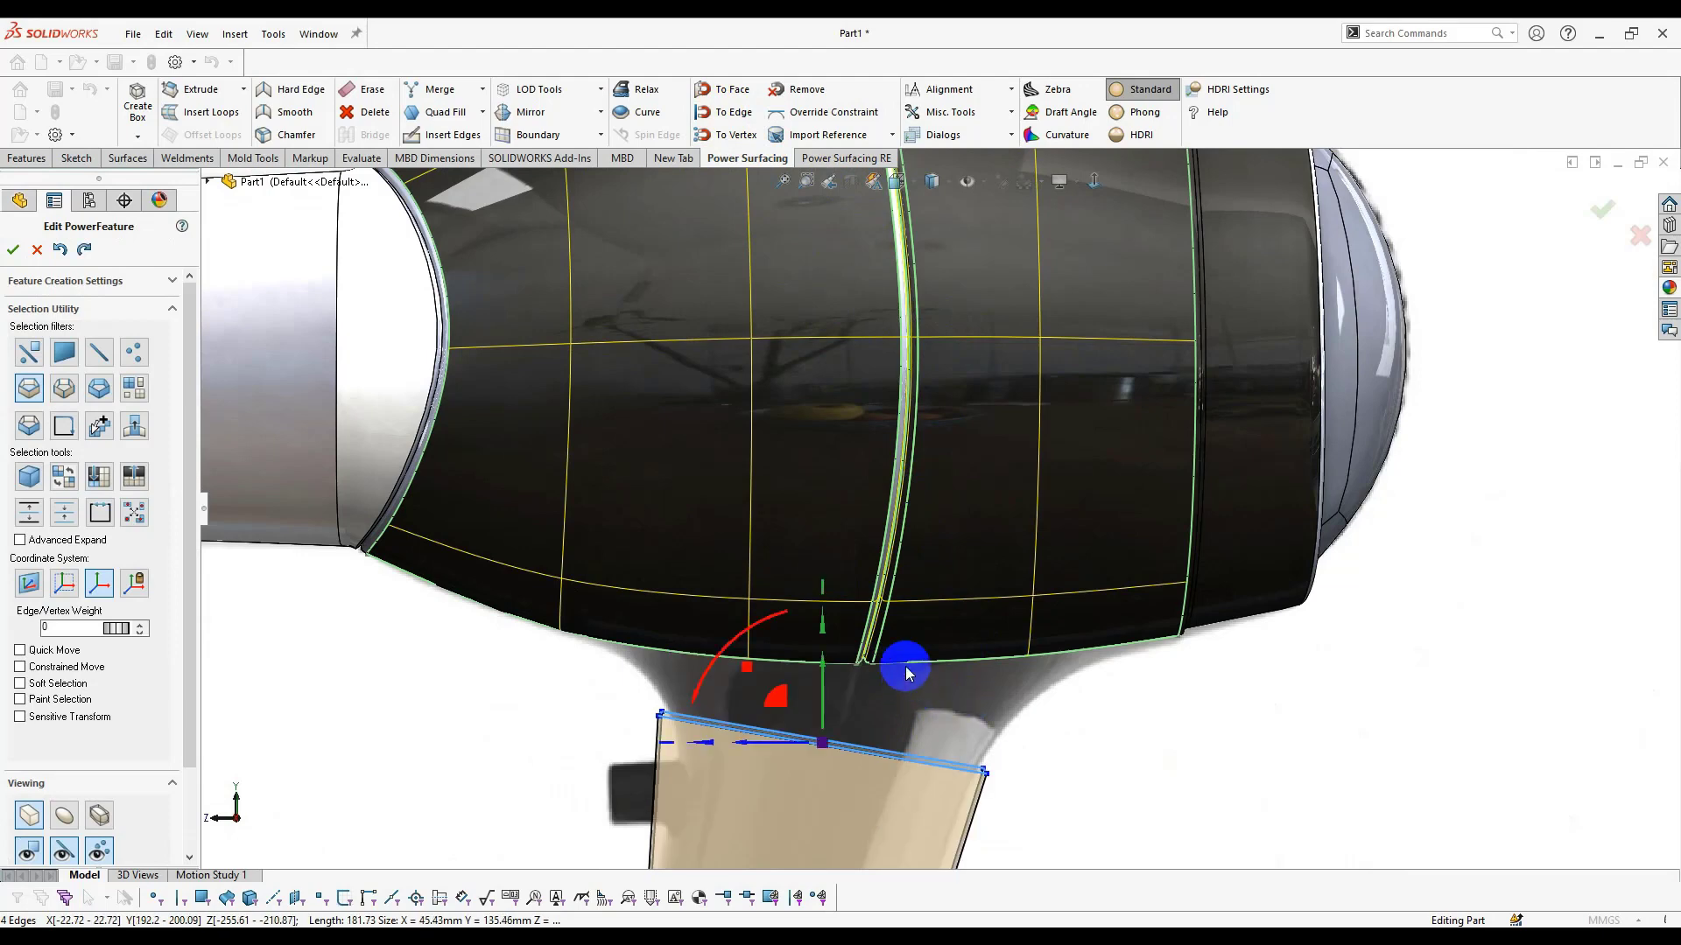
click(723, 94)
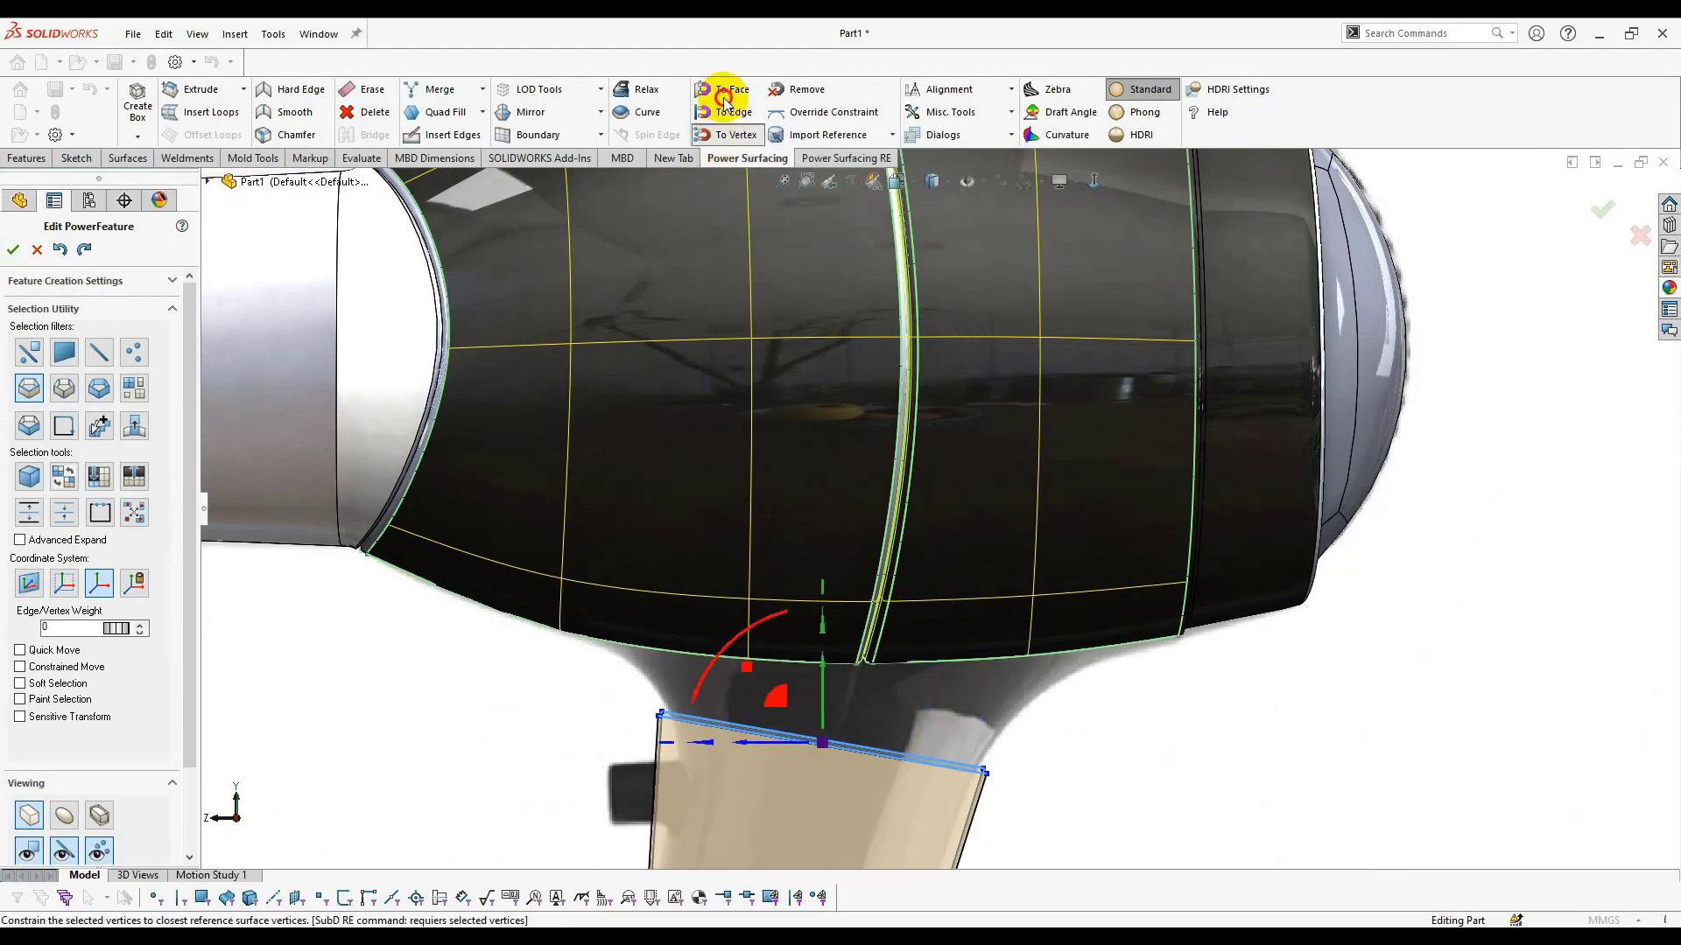
scroll(933, 685, up, 3)
middle_drag(933, 685, 1095, 180)
key(Escape)
In smooth display, enlarge the constrained top edge loop along the body to about 62 mm in Z to flare the neck.
scroll(882, 630, up, 3)
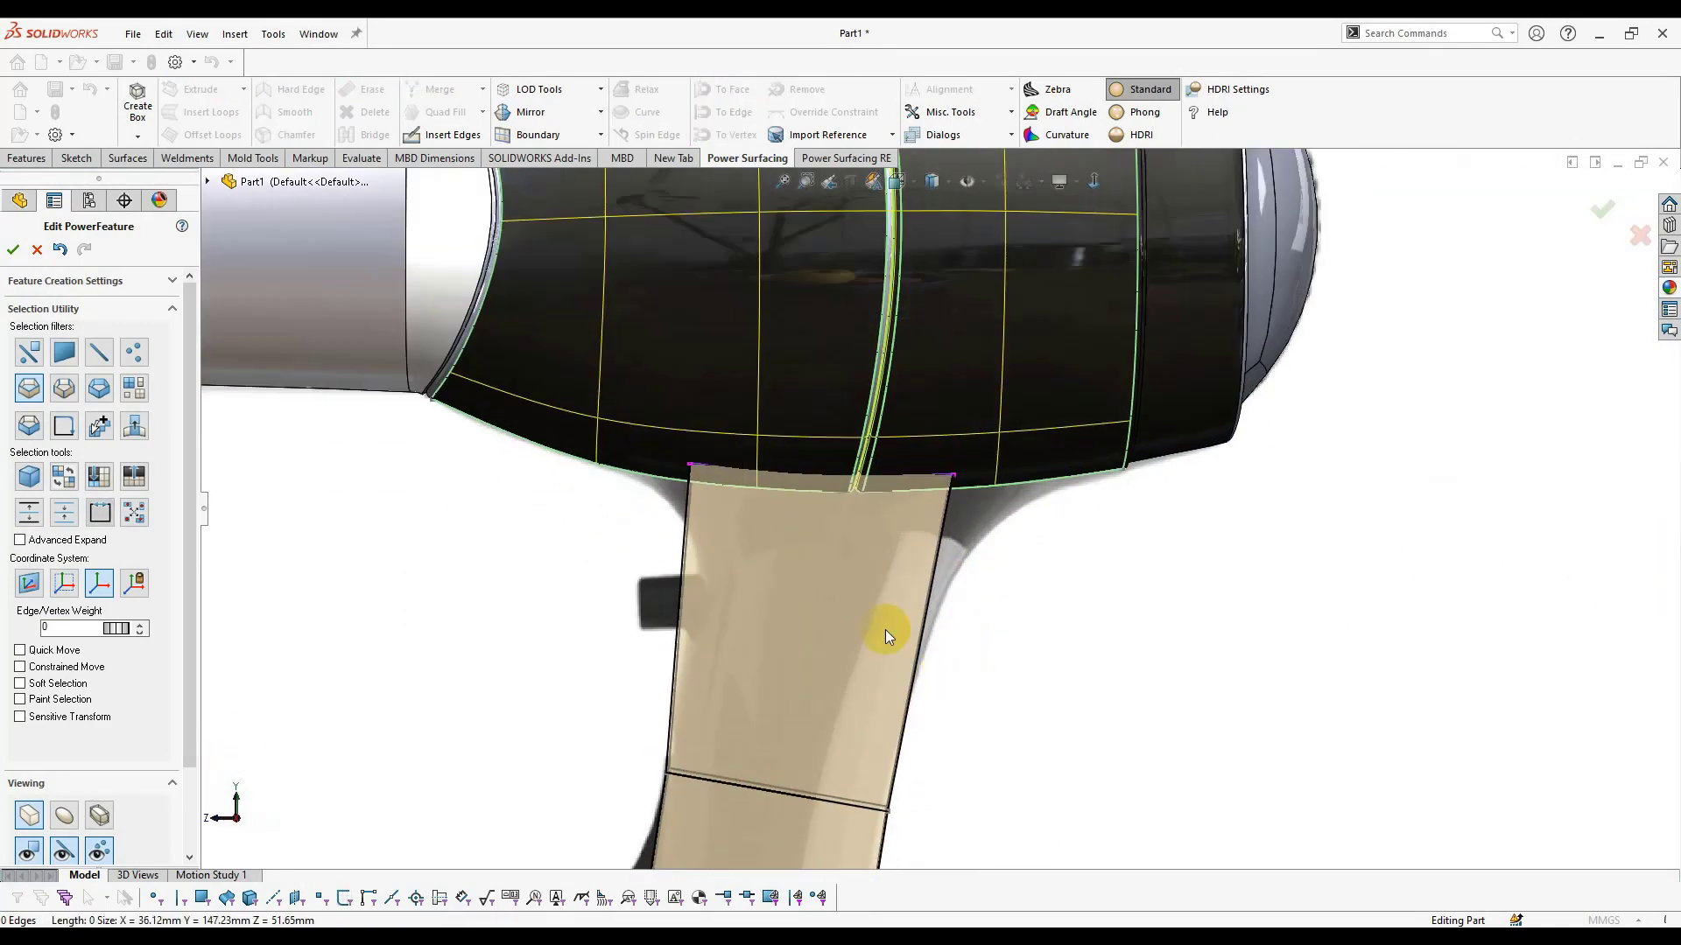
scroll(963, 516, down, 2)
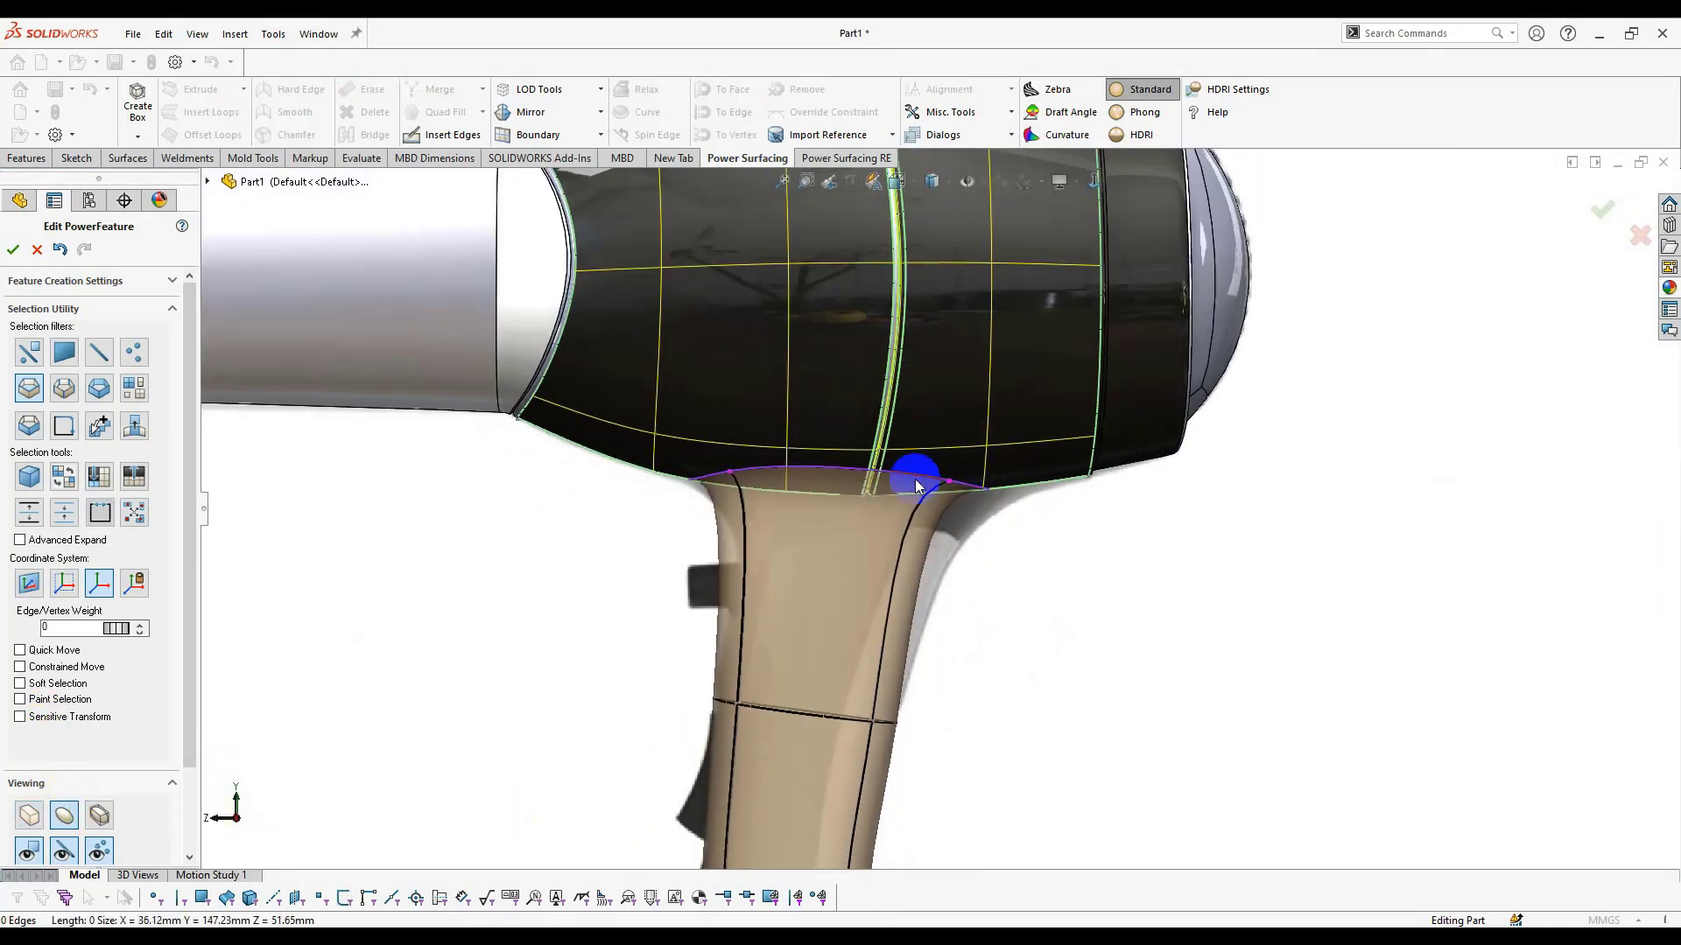
click(918, 479)
drag(863, 497, 989, 273)
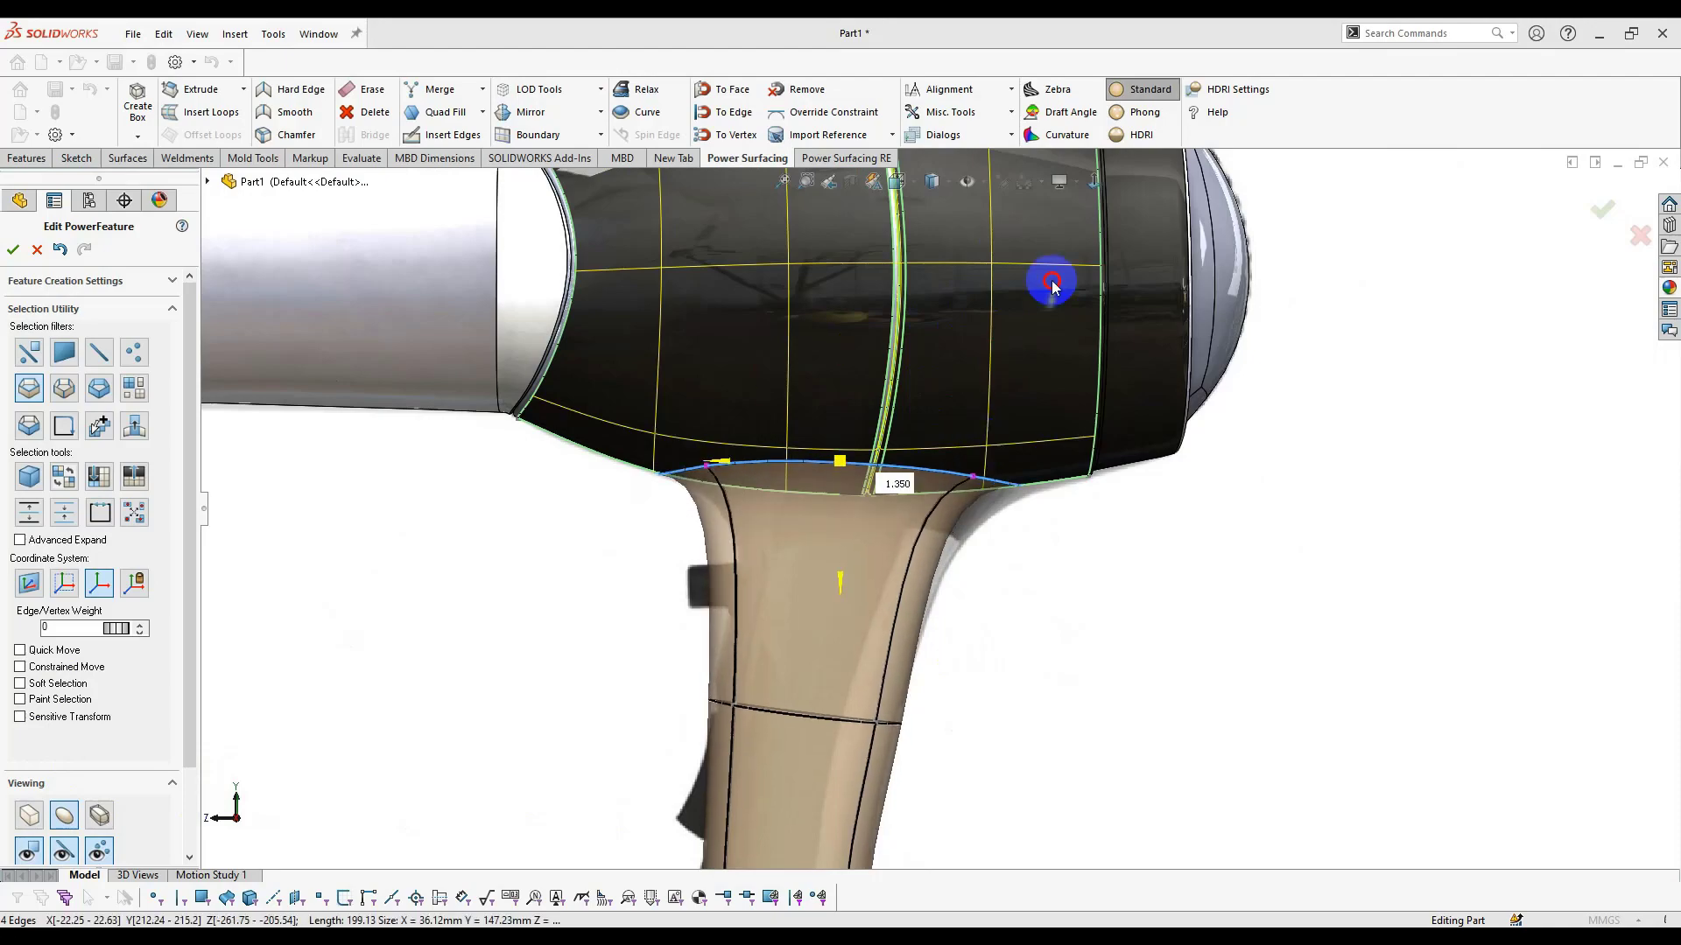
click(848, 412)
middle_drag(822, 478, 913, 511)
scroll(912, 511, down, 3)
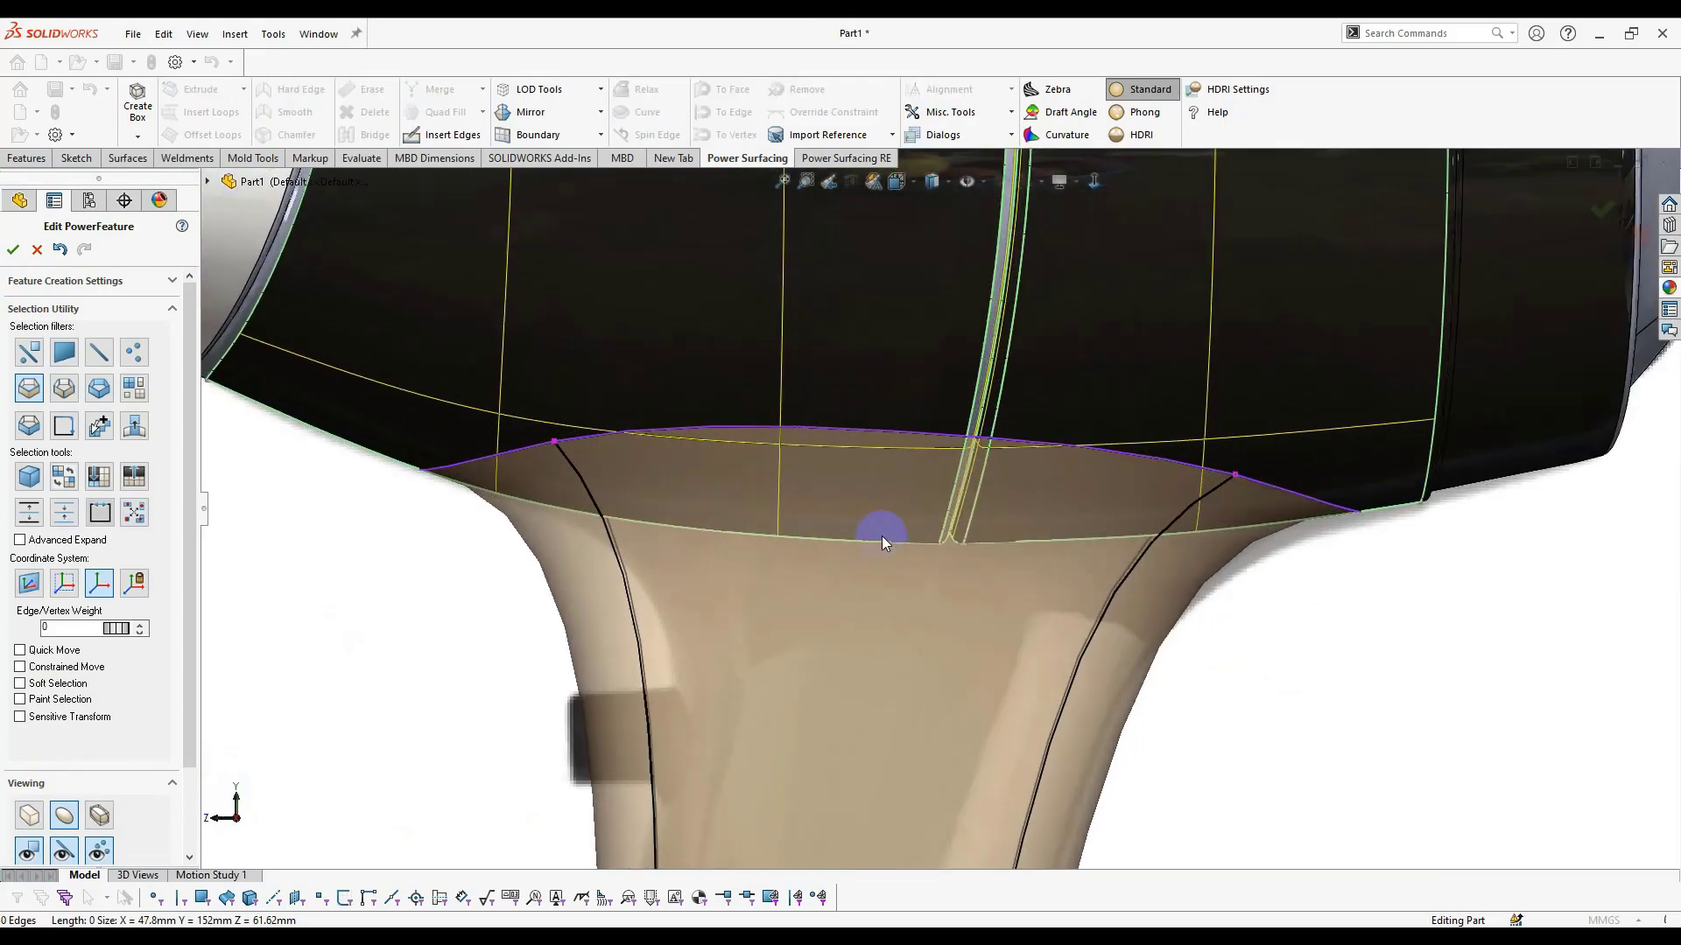
Resize the handle's constrained top edge loop along the body to about 65 mm in Z and about 43.5 mm in X.
click(1011, 459)
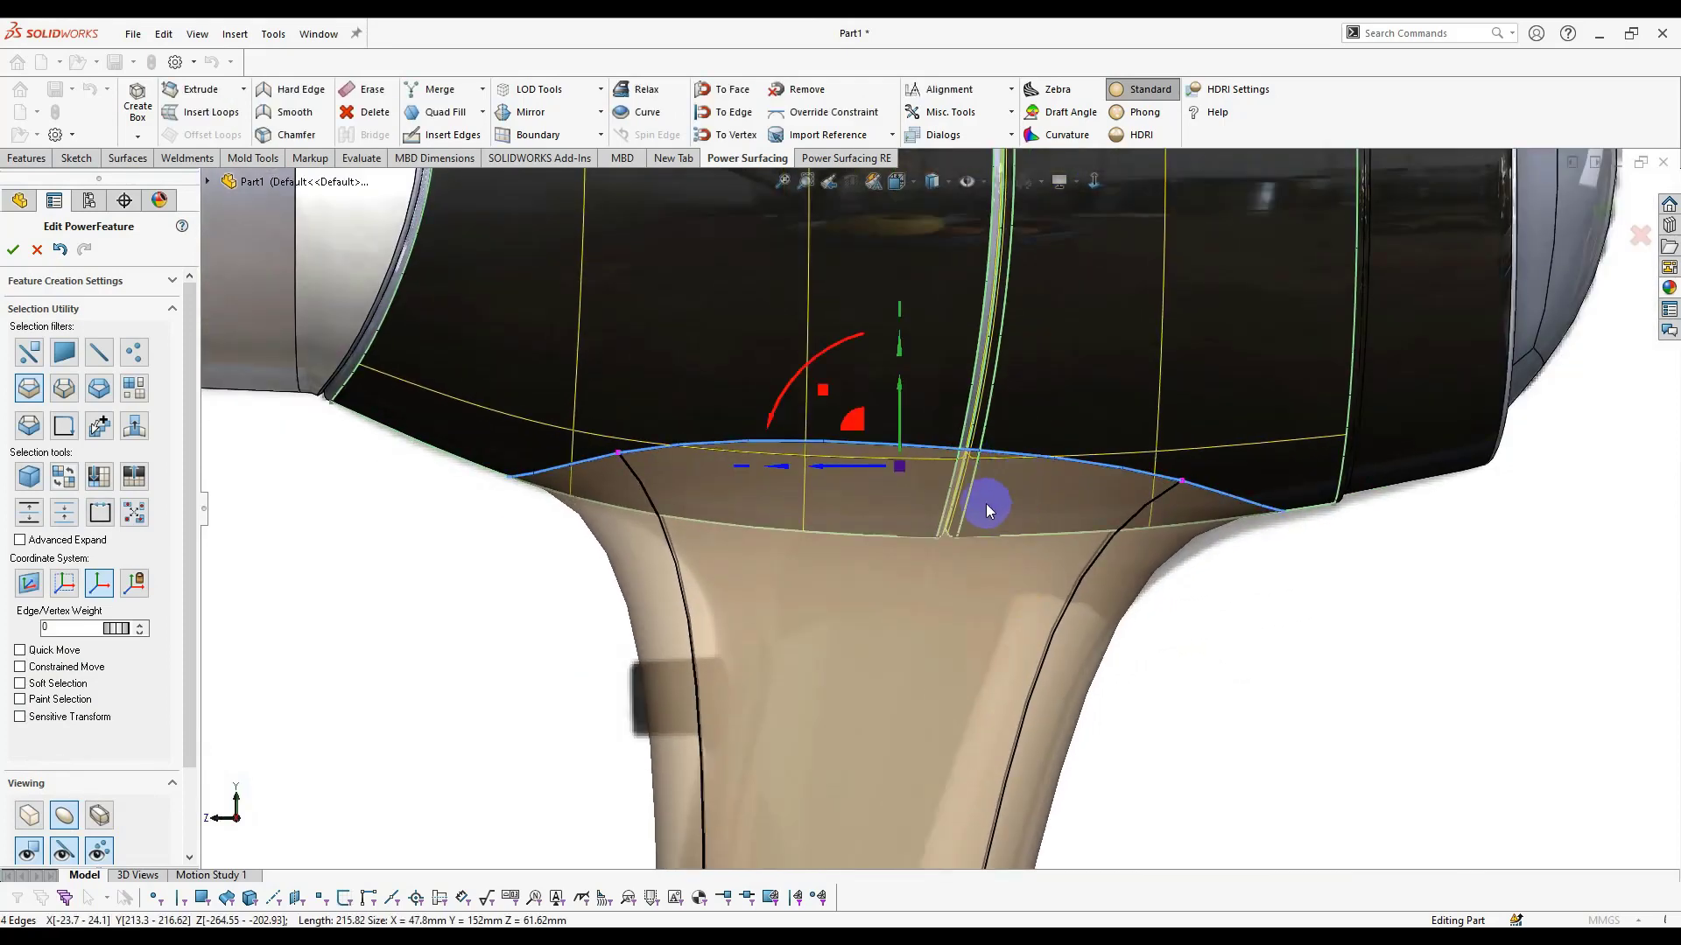
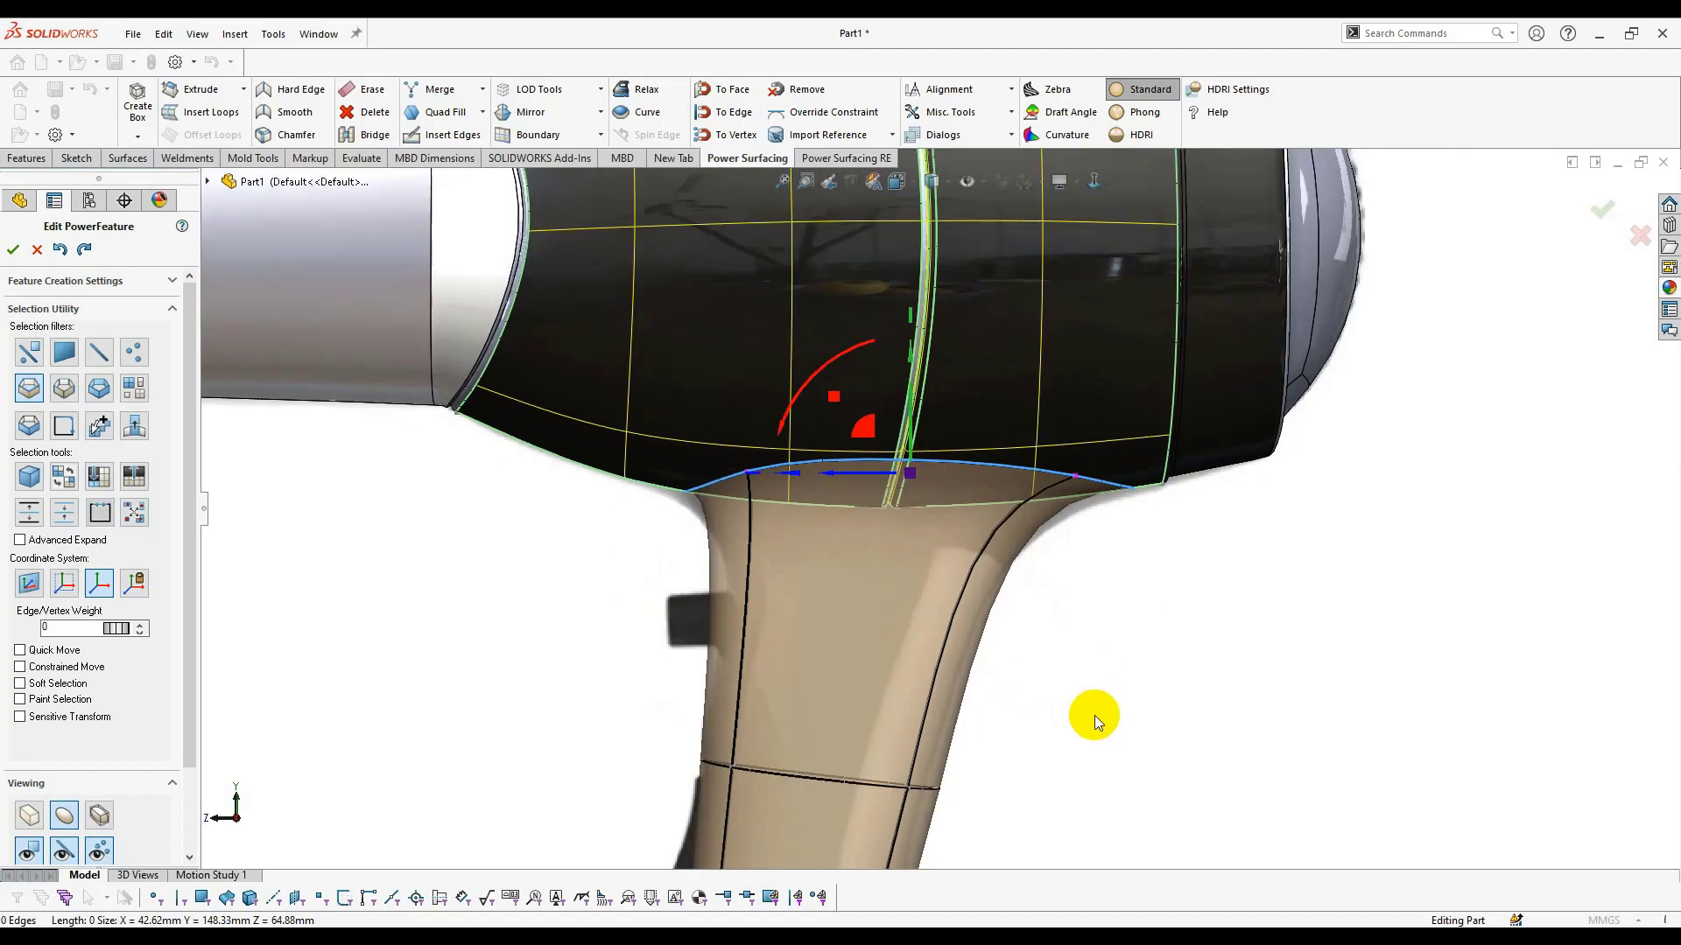
click(684, 495)
scroll(700, 499, down, 2)
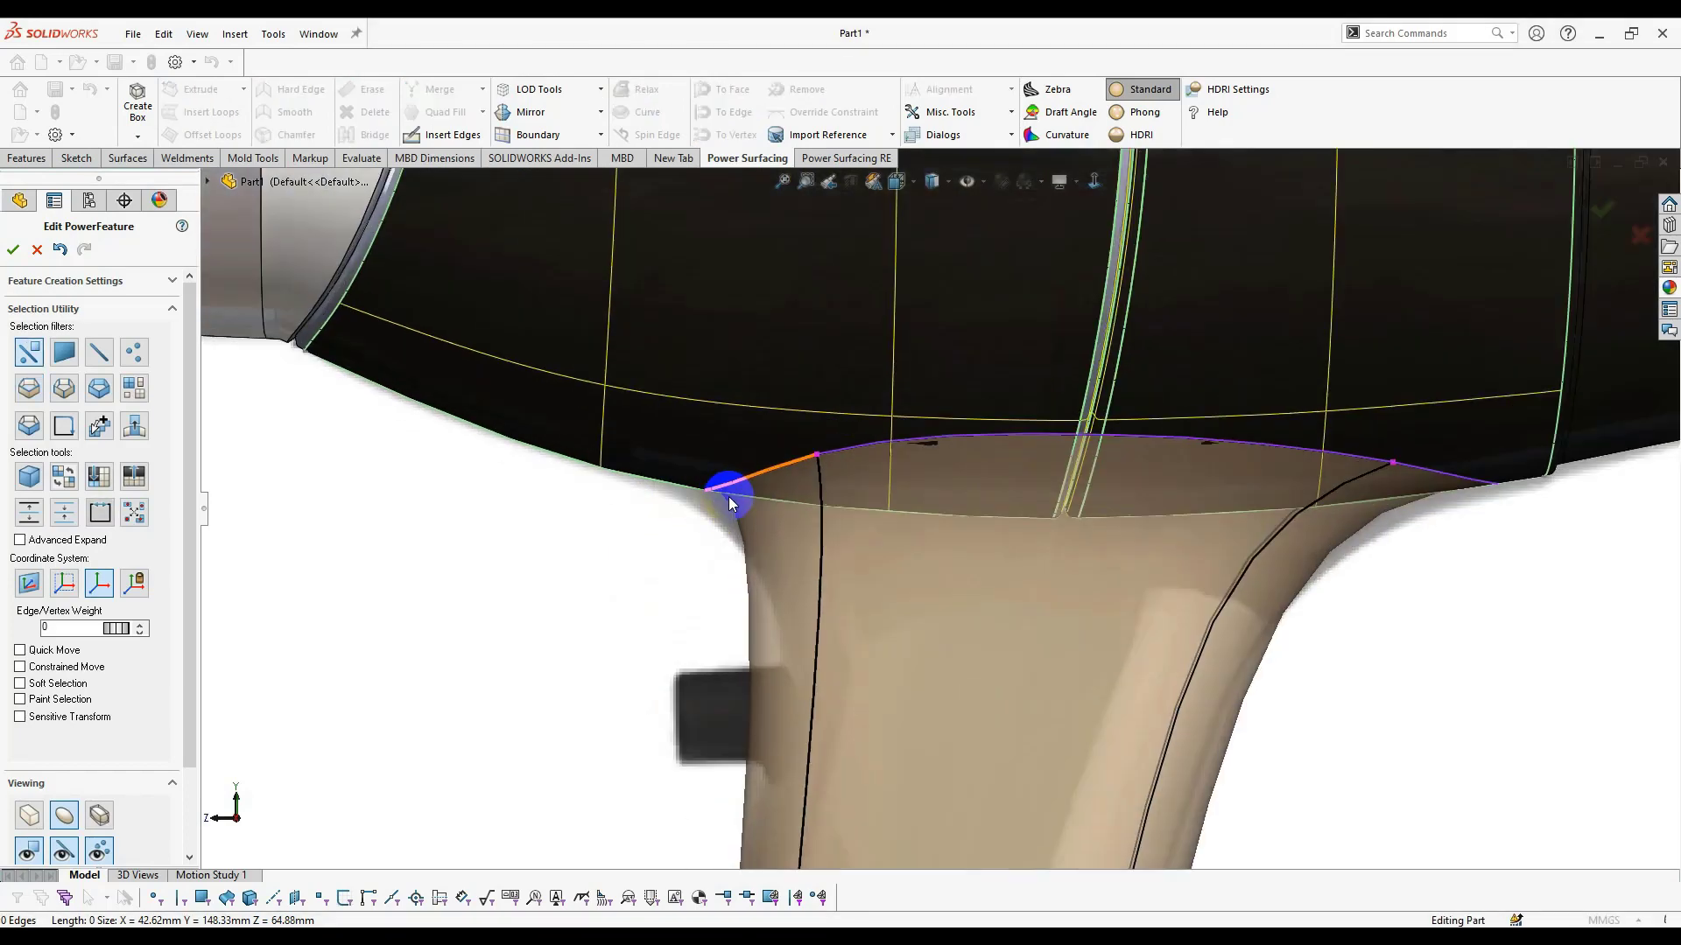
drag(761, 413, 710, 411)
click(1441, 769)
scroll(1371, 753, up, 3)
scroll(858, 671, up, 2)
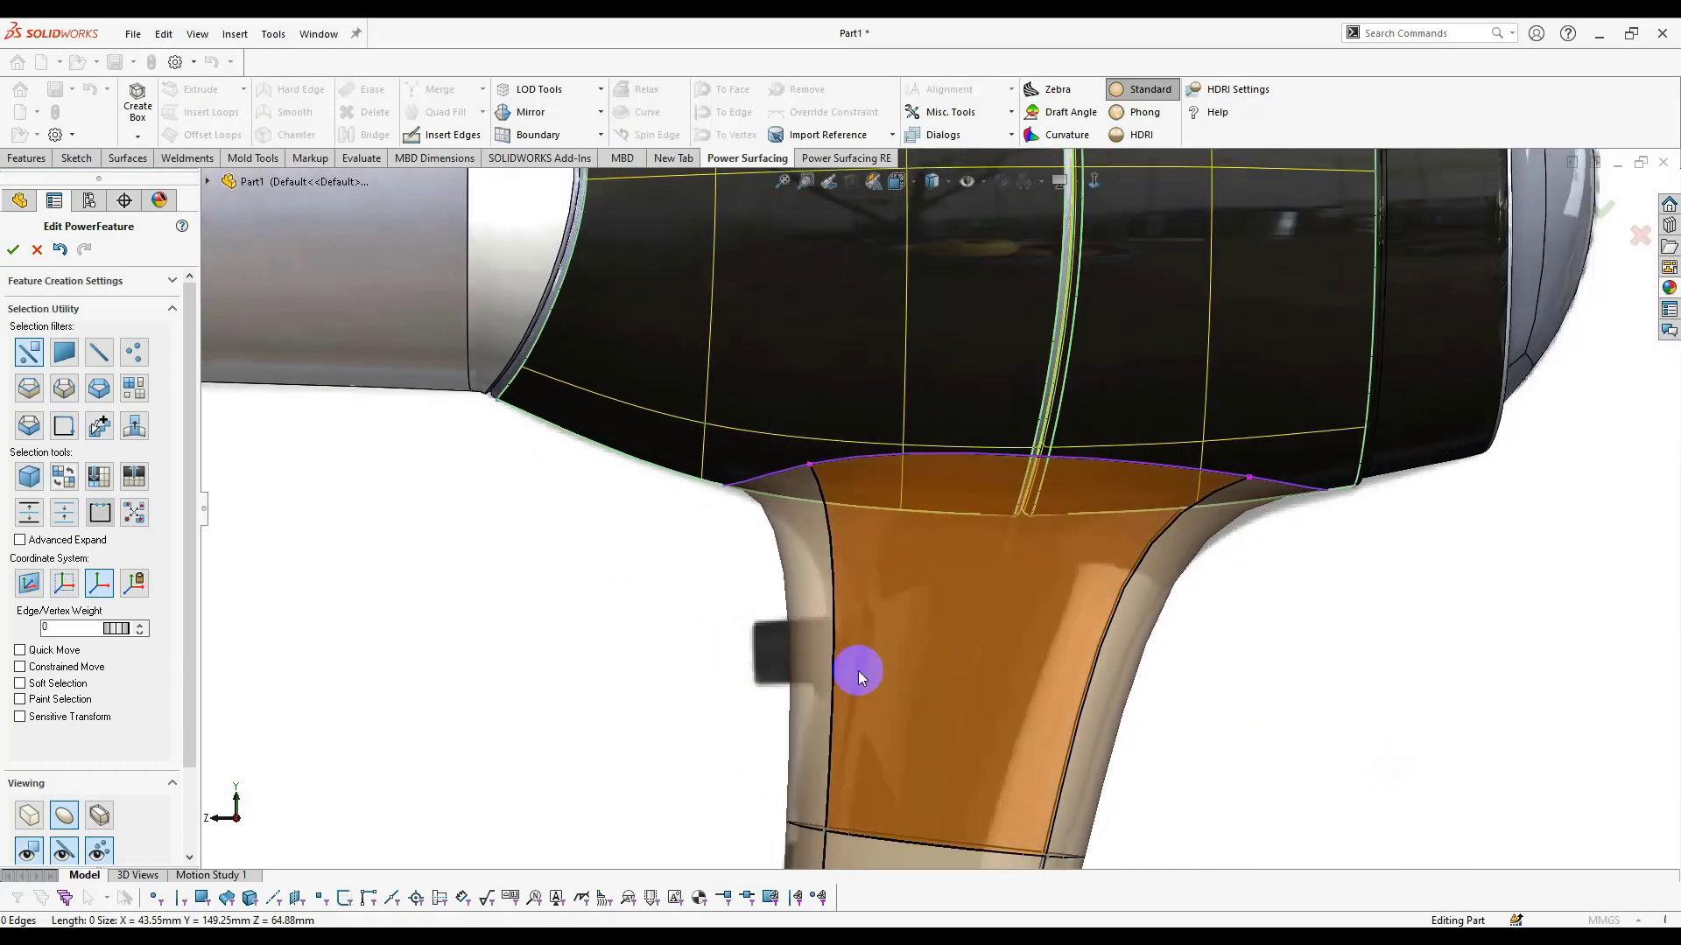
Make the handle shape 95% transparent so the reference image shows through.
scroll(1229, 676, down, 3)
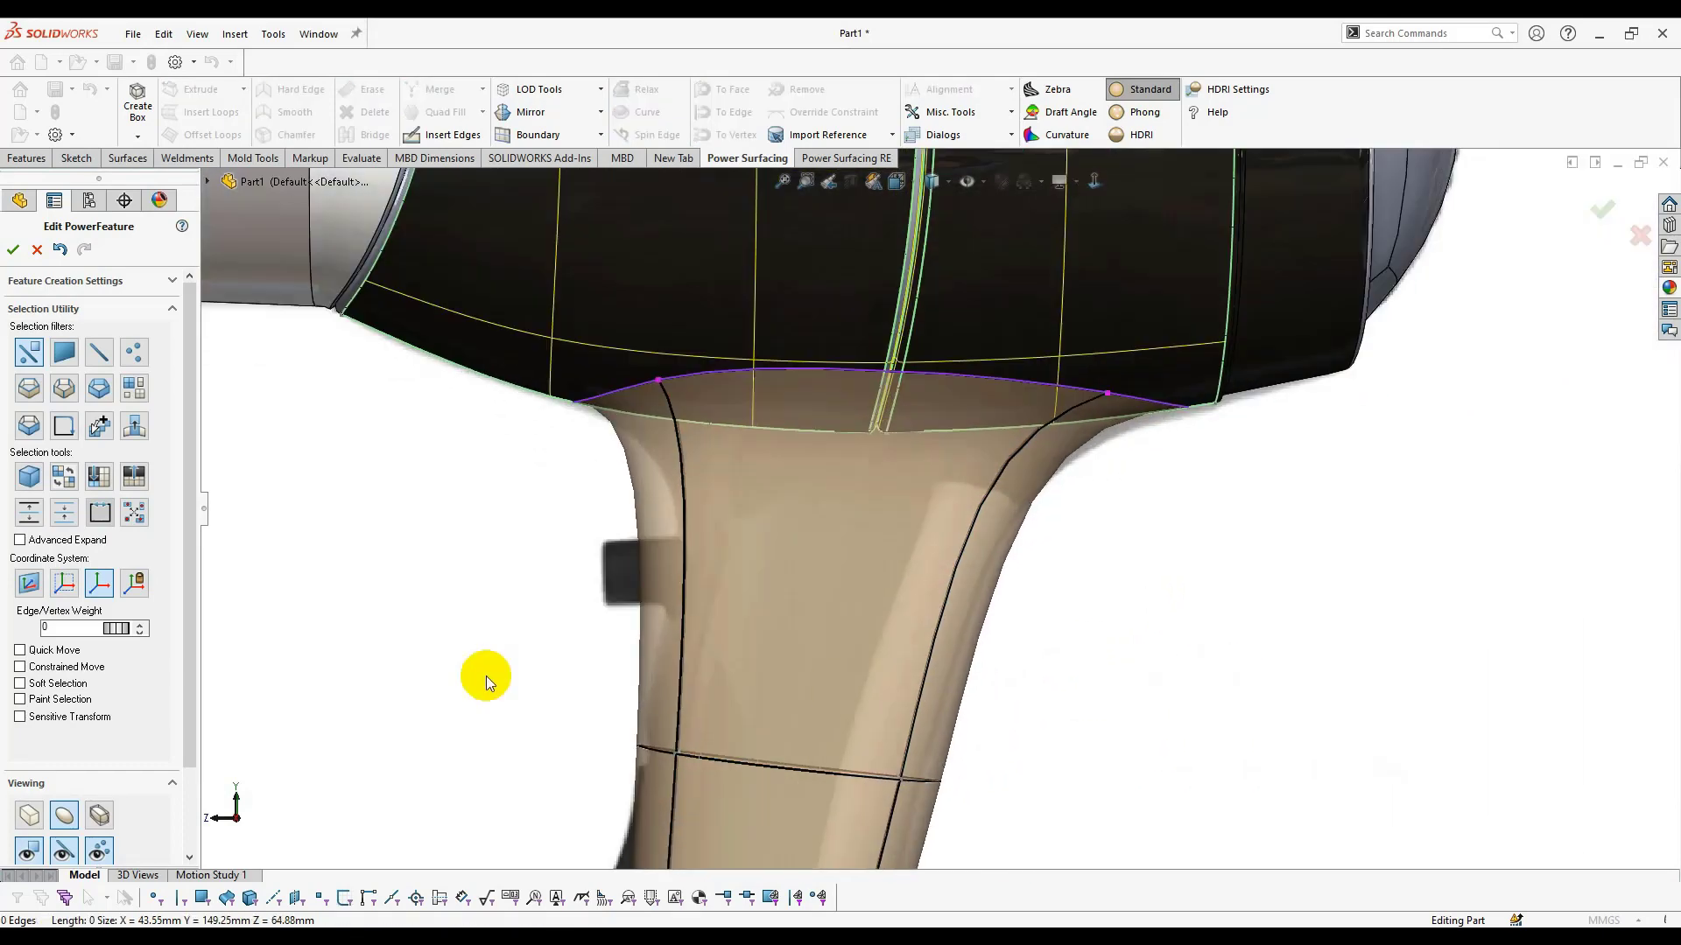
click(77, 823)
drag(118, 844, 1317, 838)
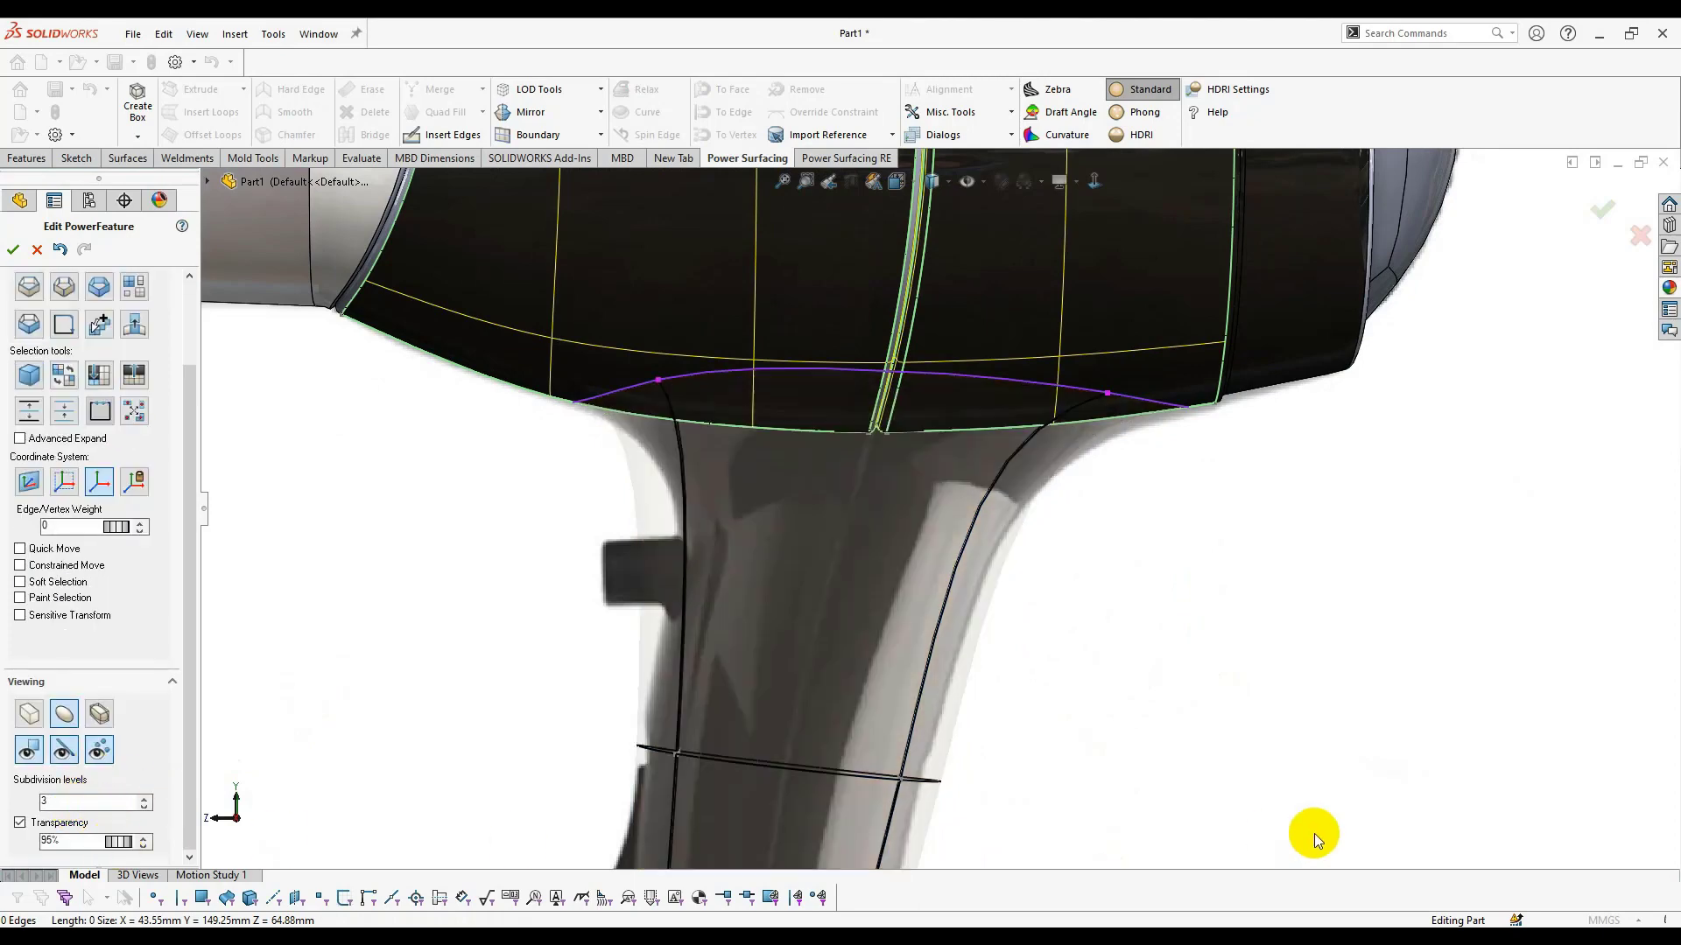
Compare the flared neck's front and rear contours with the reference image.
scroll(624, 524, down, 4)
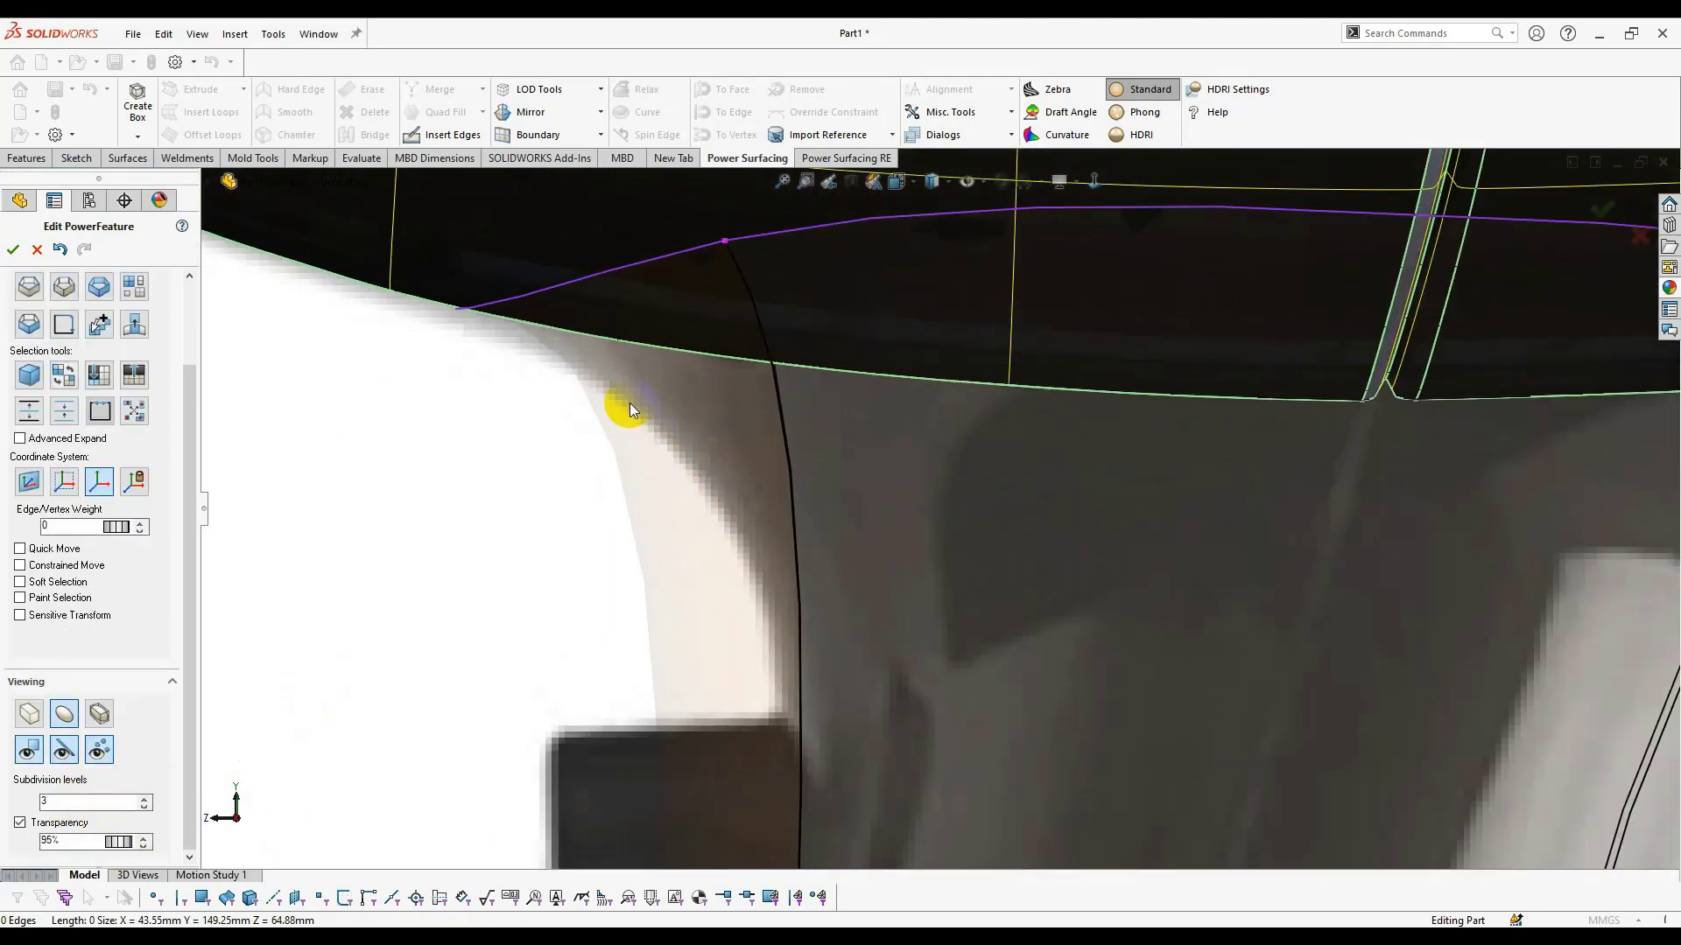
scroll(630, 410, up, 5)
scroll(725, 429, down, 4)
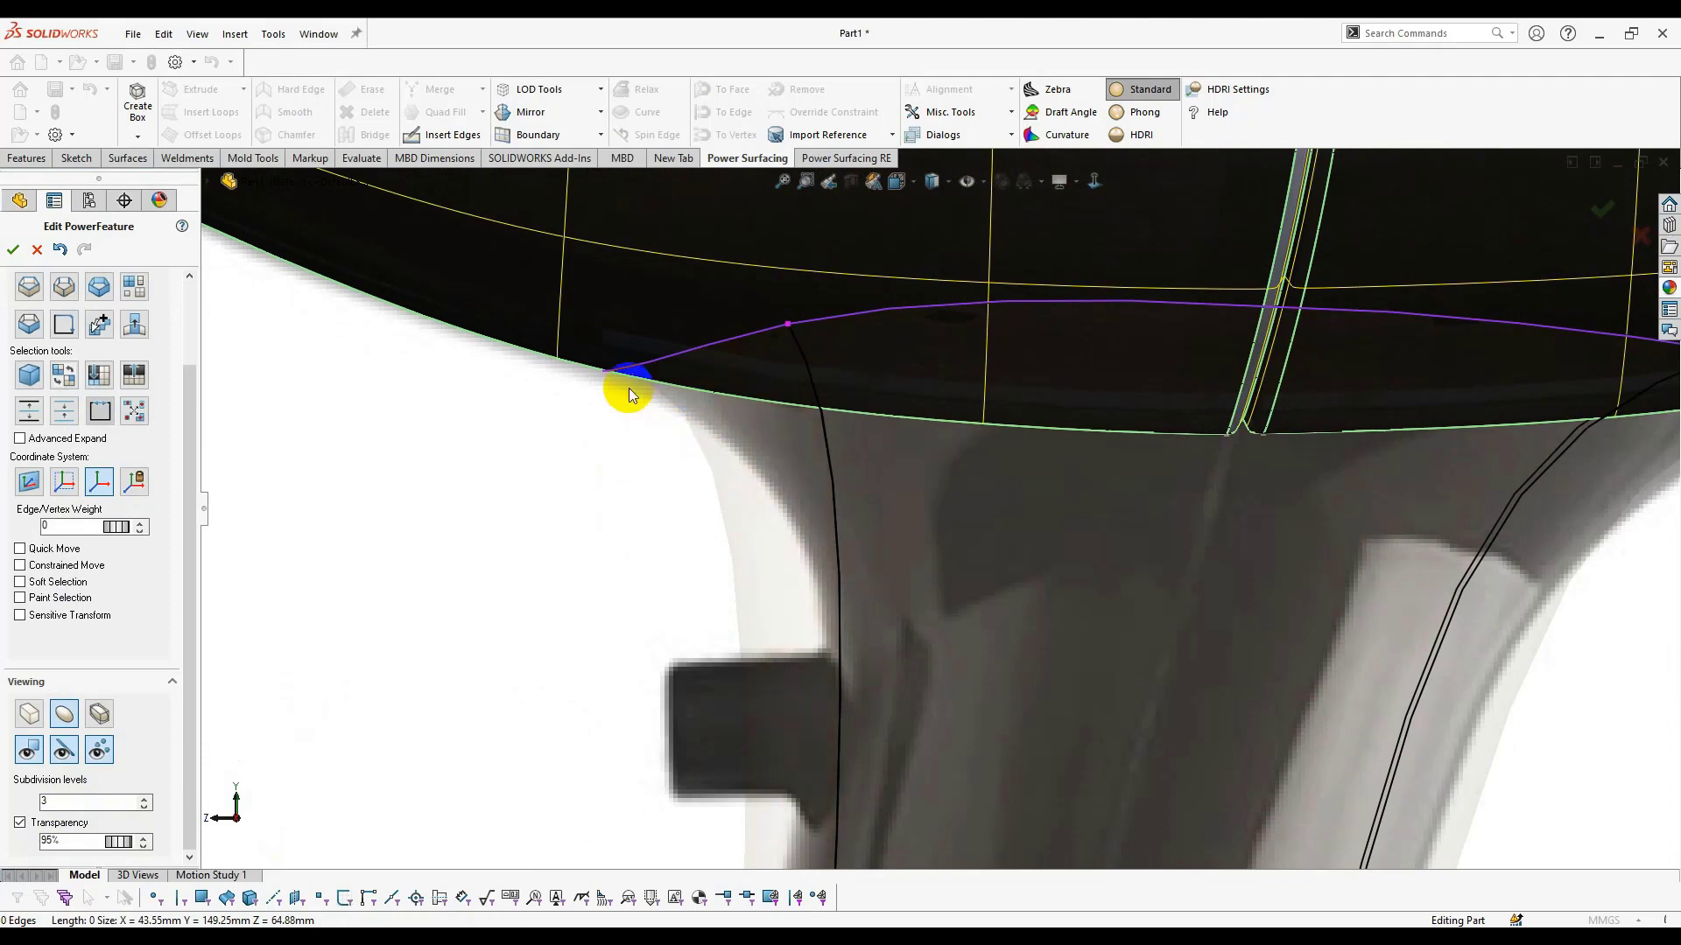
scroll(770, 516, up, 3)
middle_drag(816, 565, 712, 612)
scroll(613, 604, down, 3)
scroll(928, 630, up, 3)
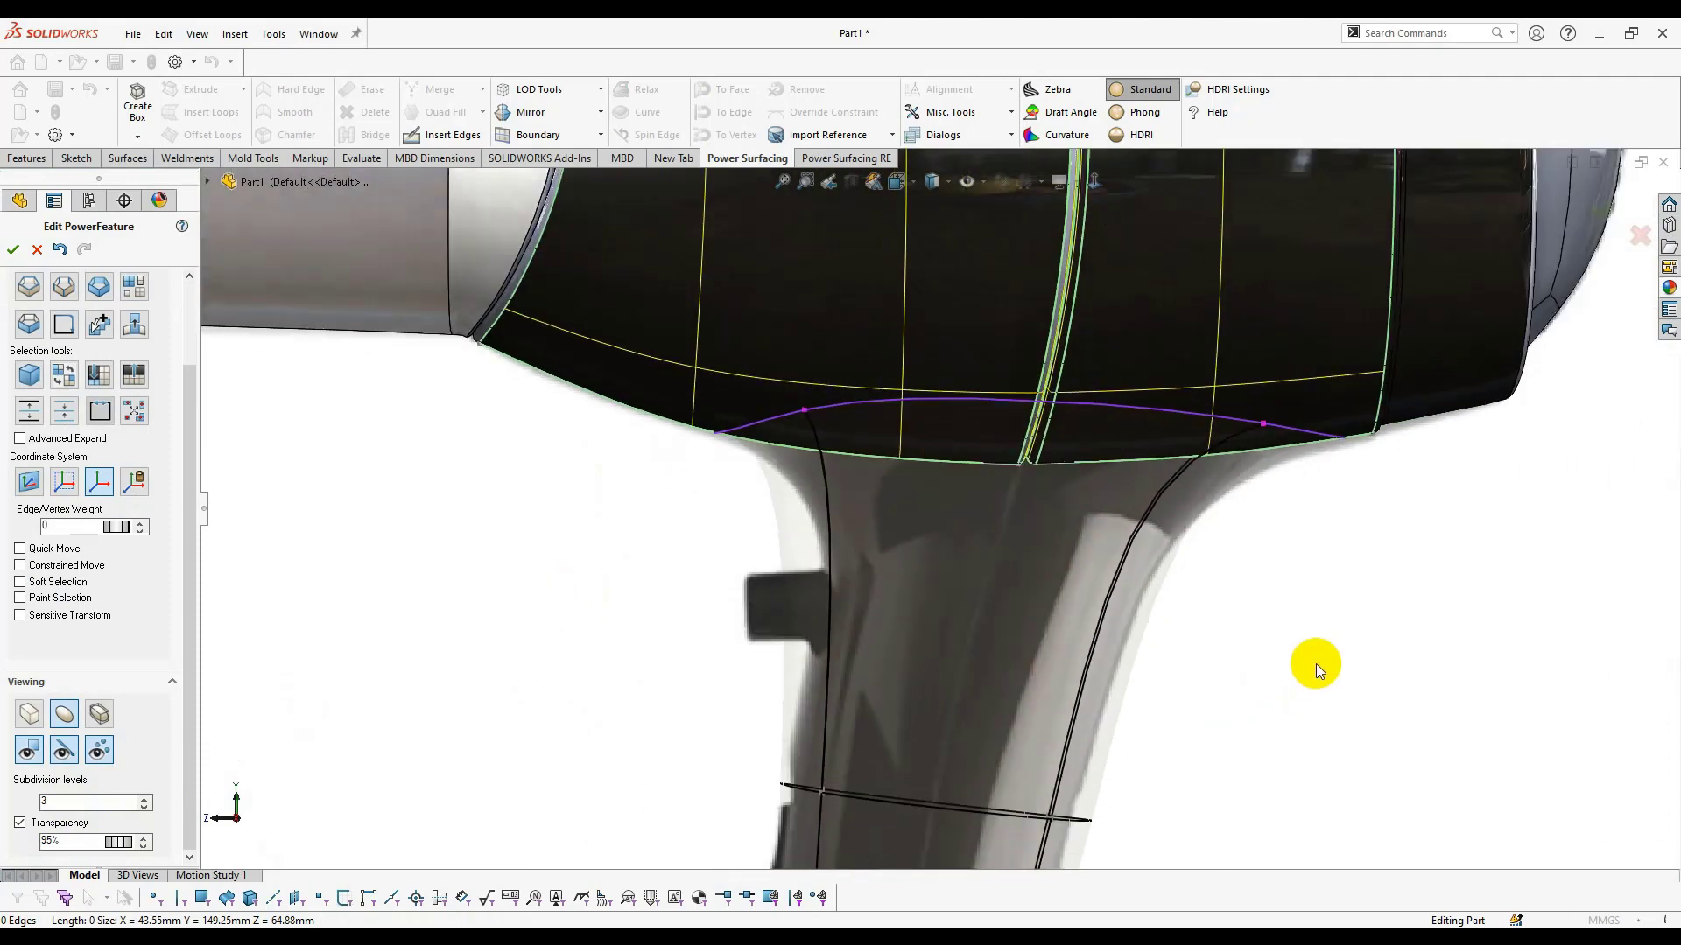
scroll(1103, 779, up, 3)
Move the rear and front vertices of the first edge loop below the neck to follow the reference outline.
scroll(1069, 660, down, 6)
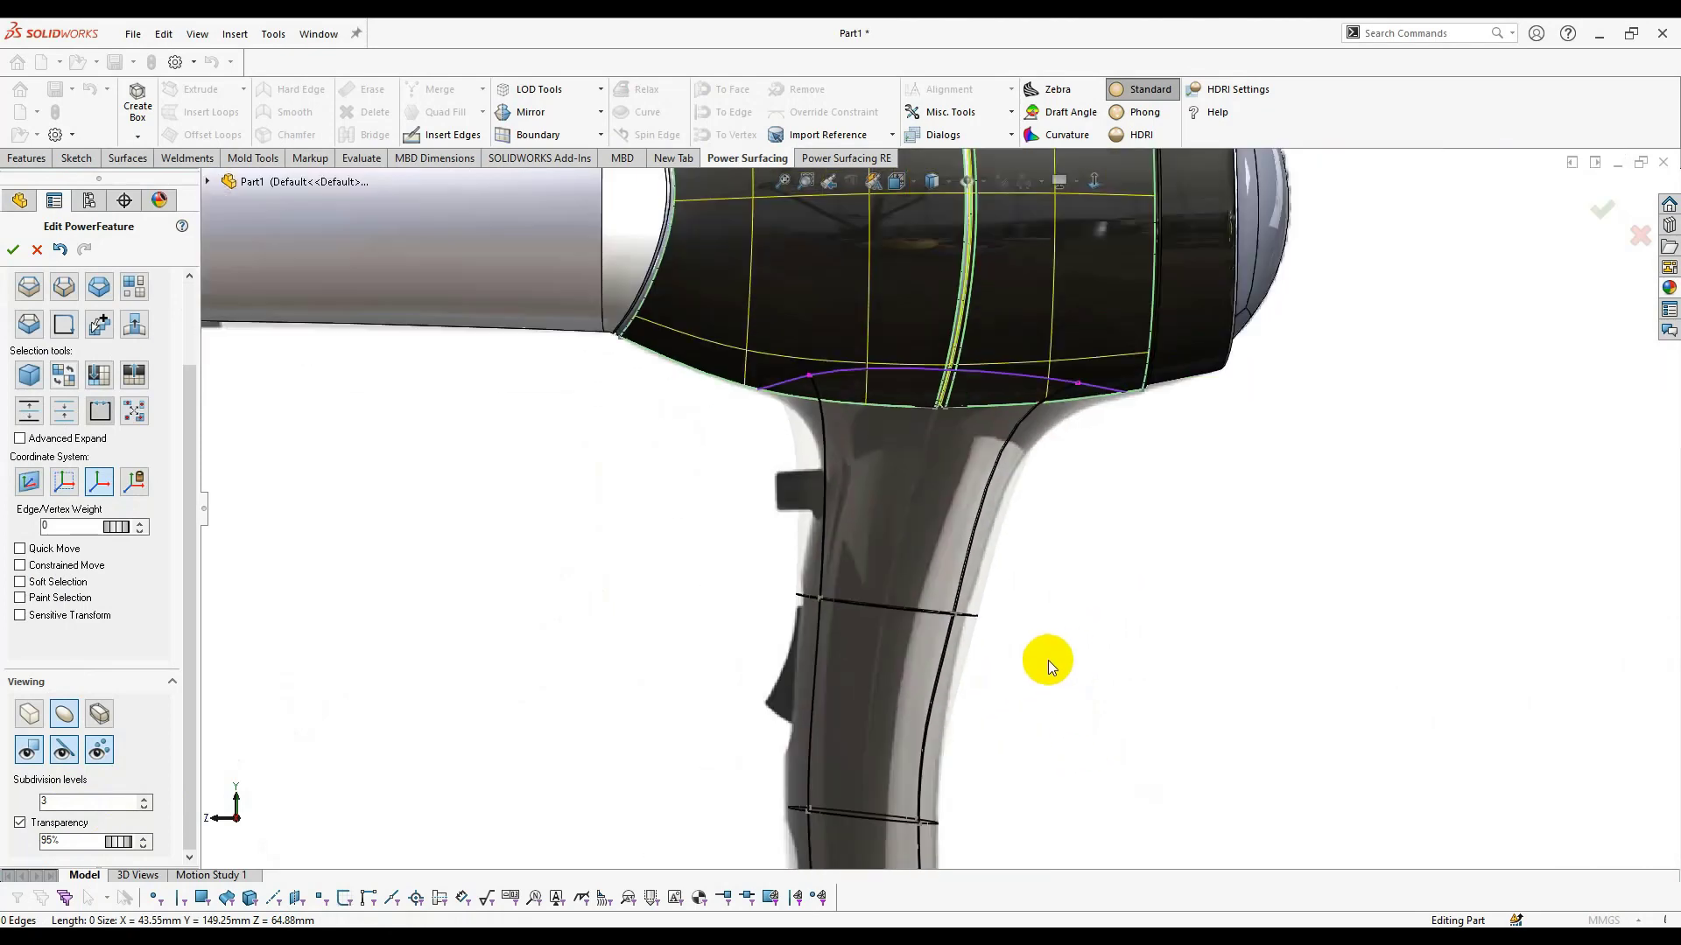
click(972, 553)
click(926, 610)
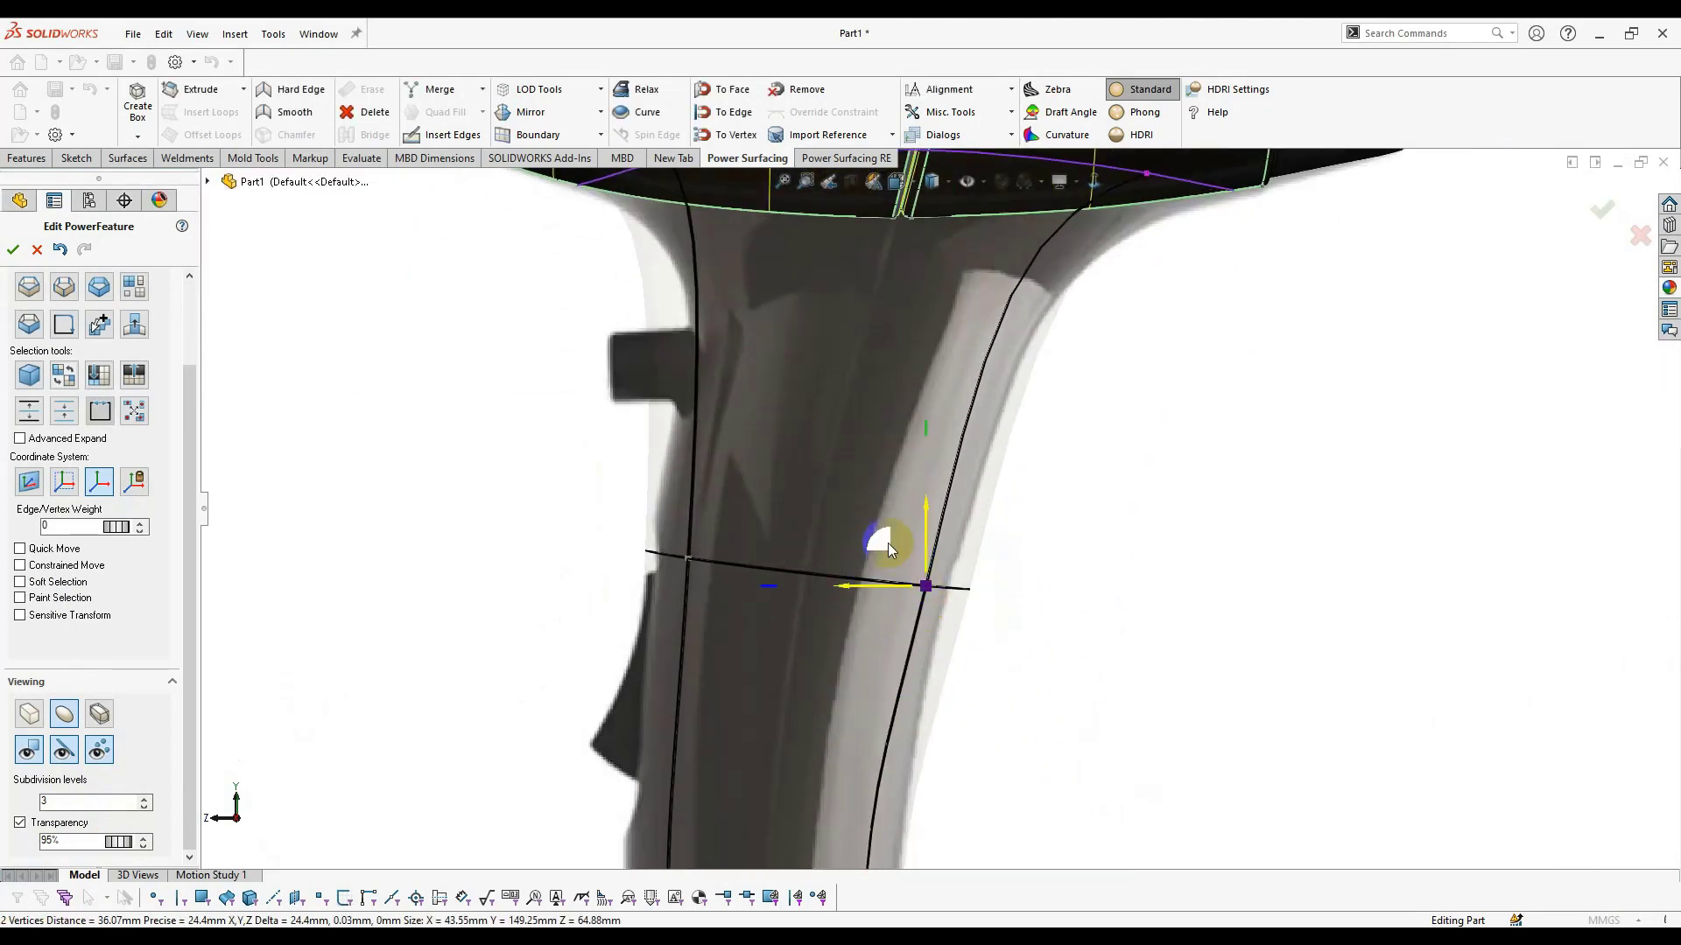
click(1080, 593)
scroll(1081, 593, up, 3)
scroll(891, 423, down, 4)
scroll(832, 775, up, 3)
click(856, 740)
scroll(846, 719, down, 2)
click(840, 713)
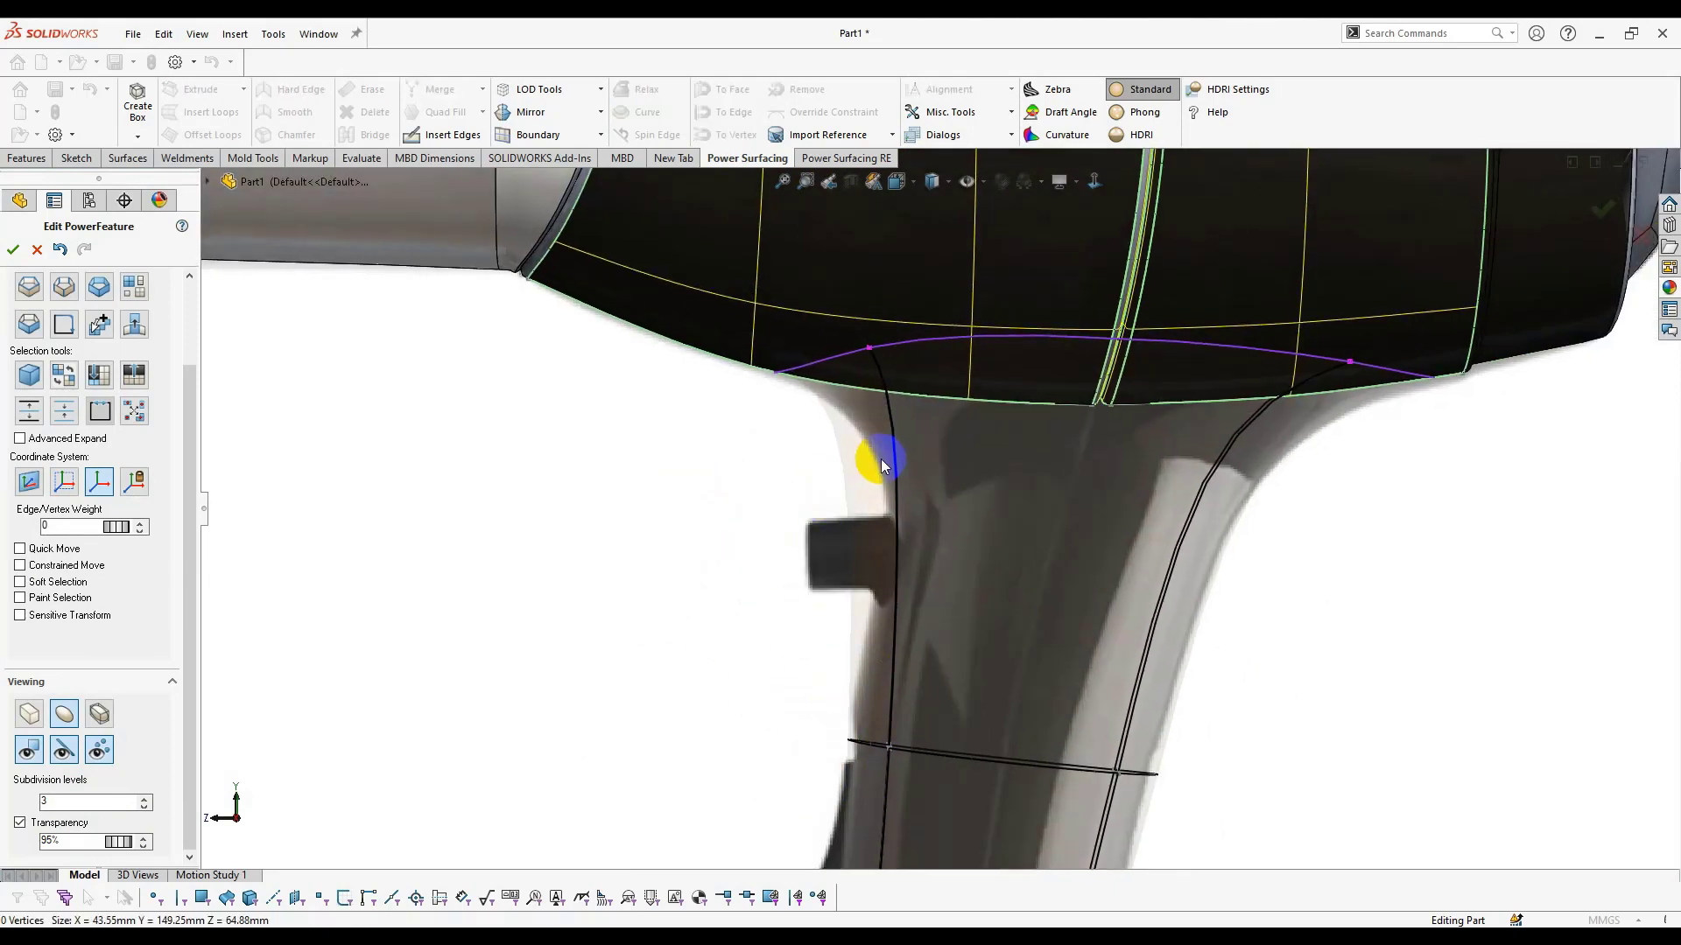
Insert an edge loop around the neck and move its front vertices back onto the reference contour.
click(894, 506)
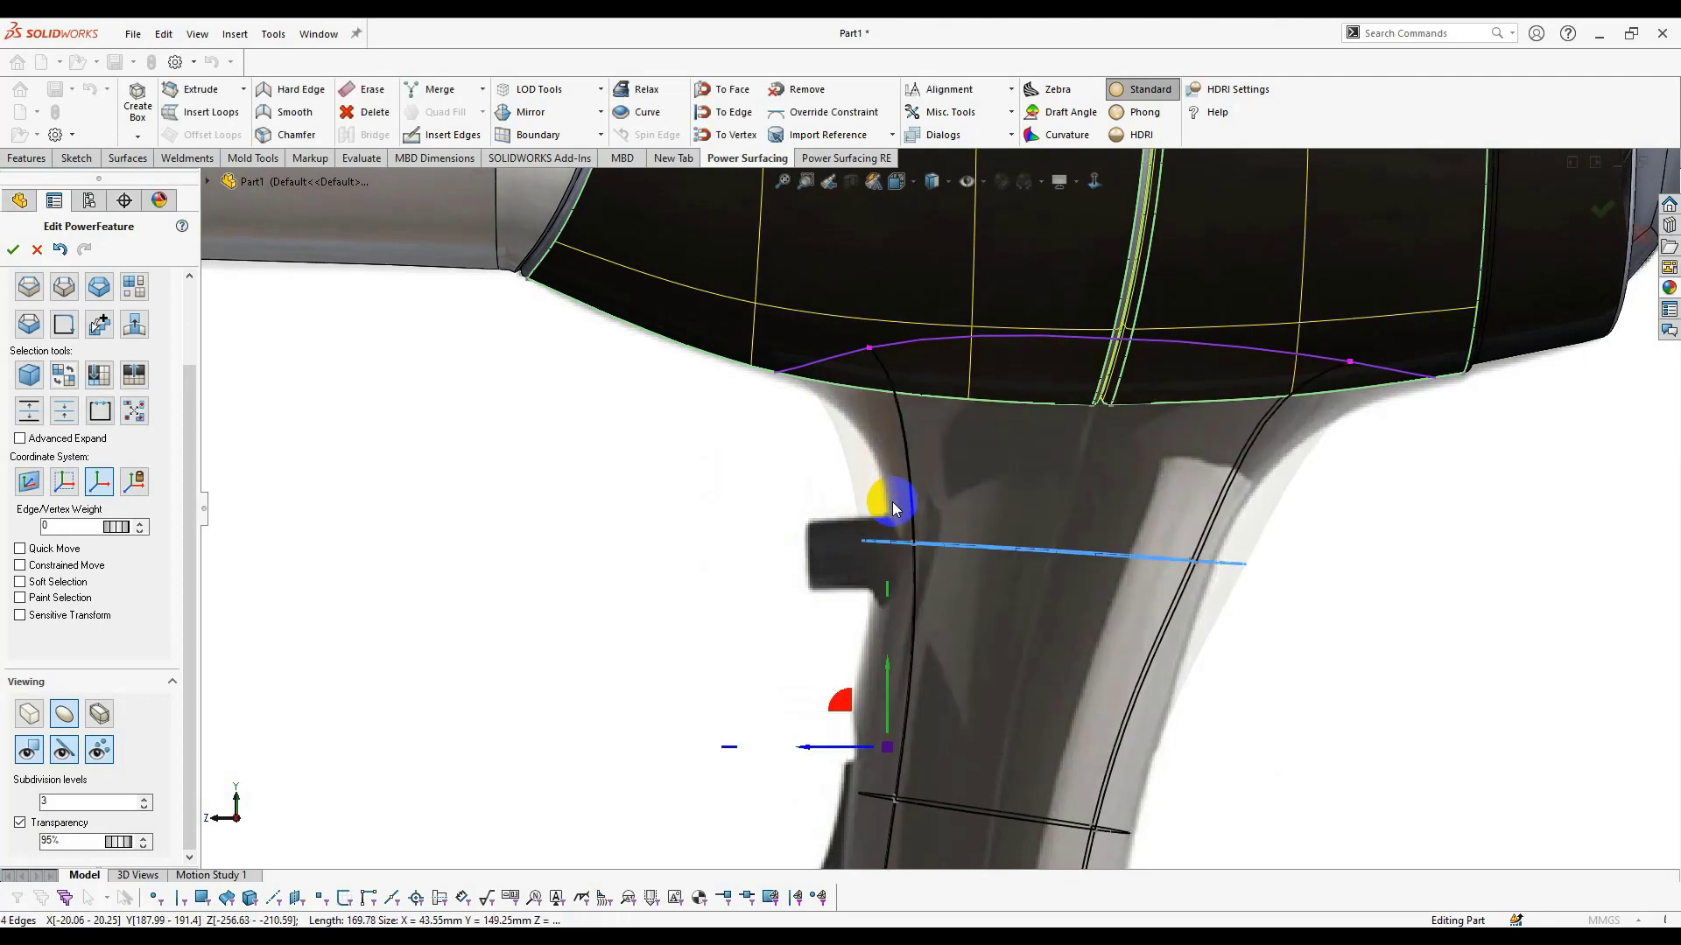
drag(799, 547, 919, 567)
mouse_move(866, 502)
mouse_down()
mouse_move(904, 425)
mouse_move(867, 508)
mouse_up()
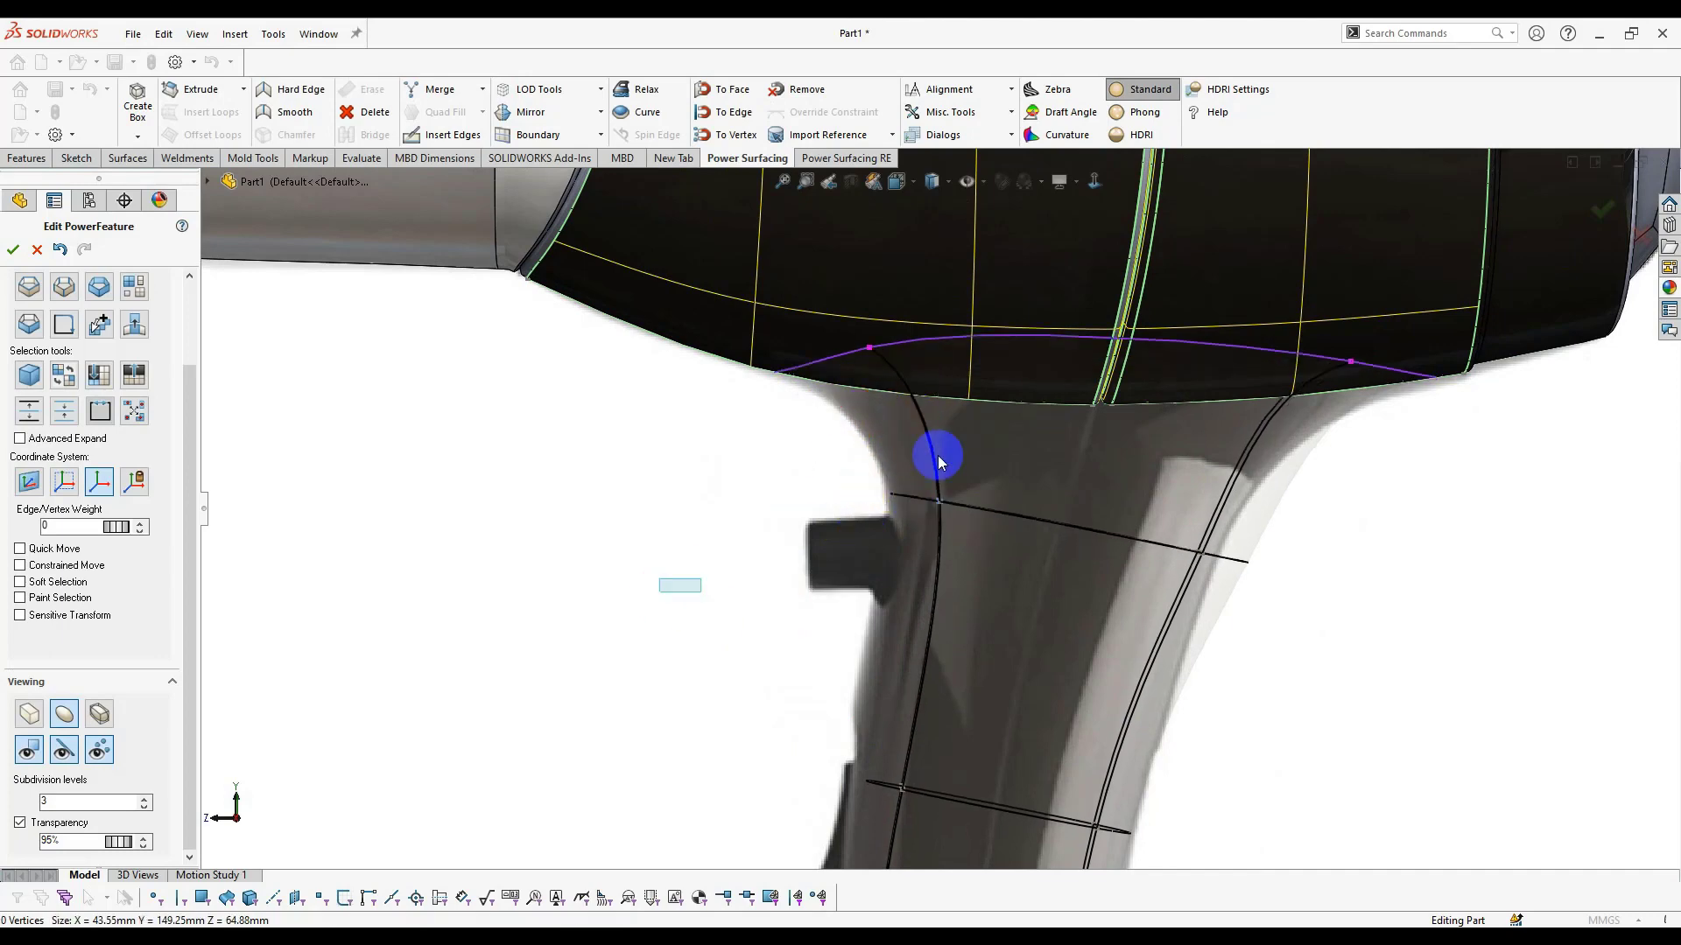
scroll(896, 493, down, 3)
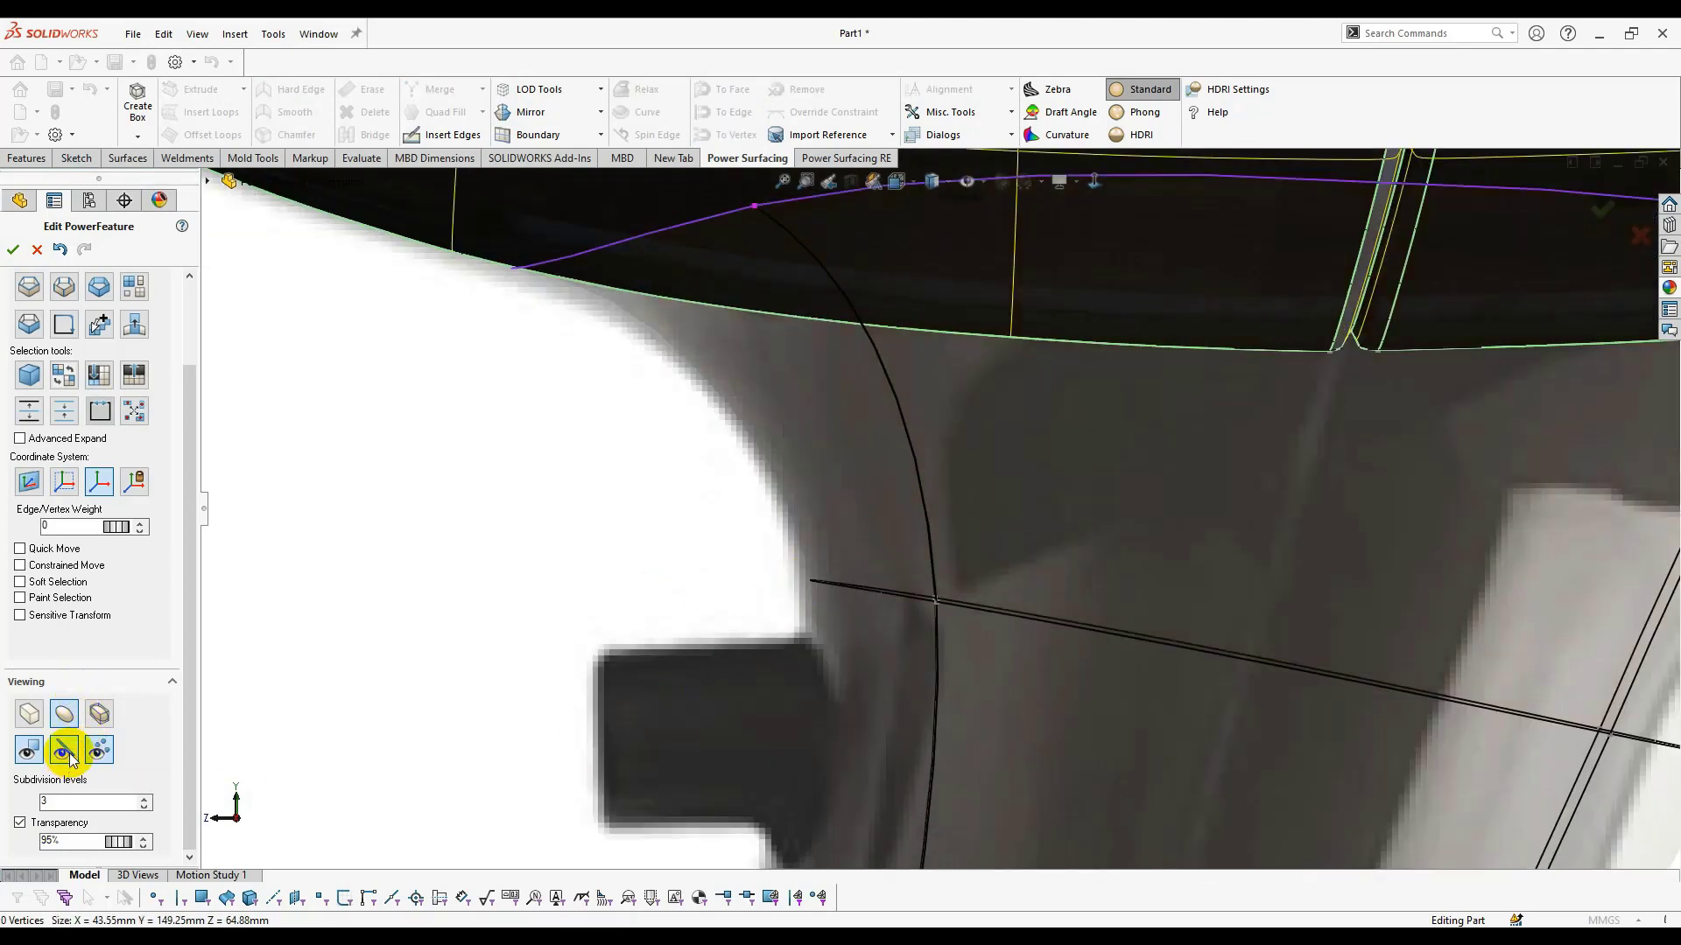
Examine the neck's fit by switching between control cage and smooth display and toggling the mesh vertices' visibility.
click(35, 723)
click(75, 718)
scroll(964, 571, down, 2)
scroll(1331, 500, up, 1)
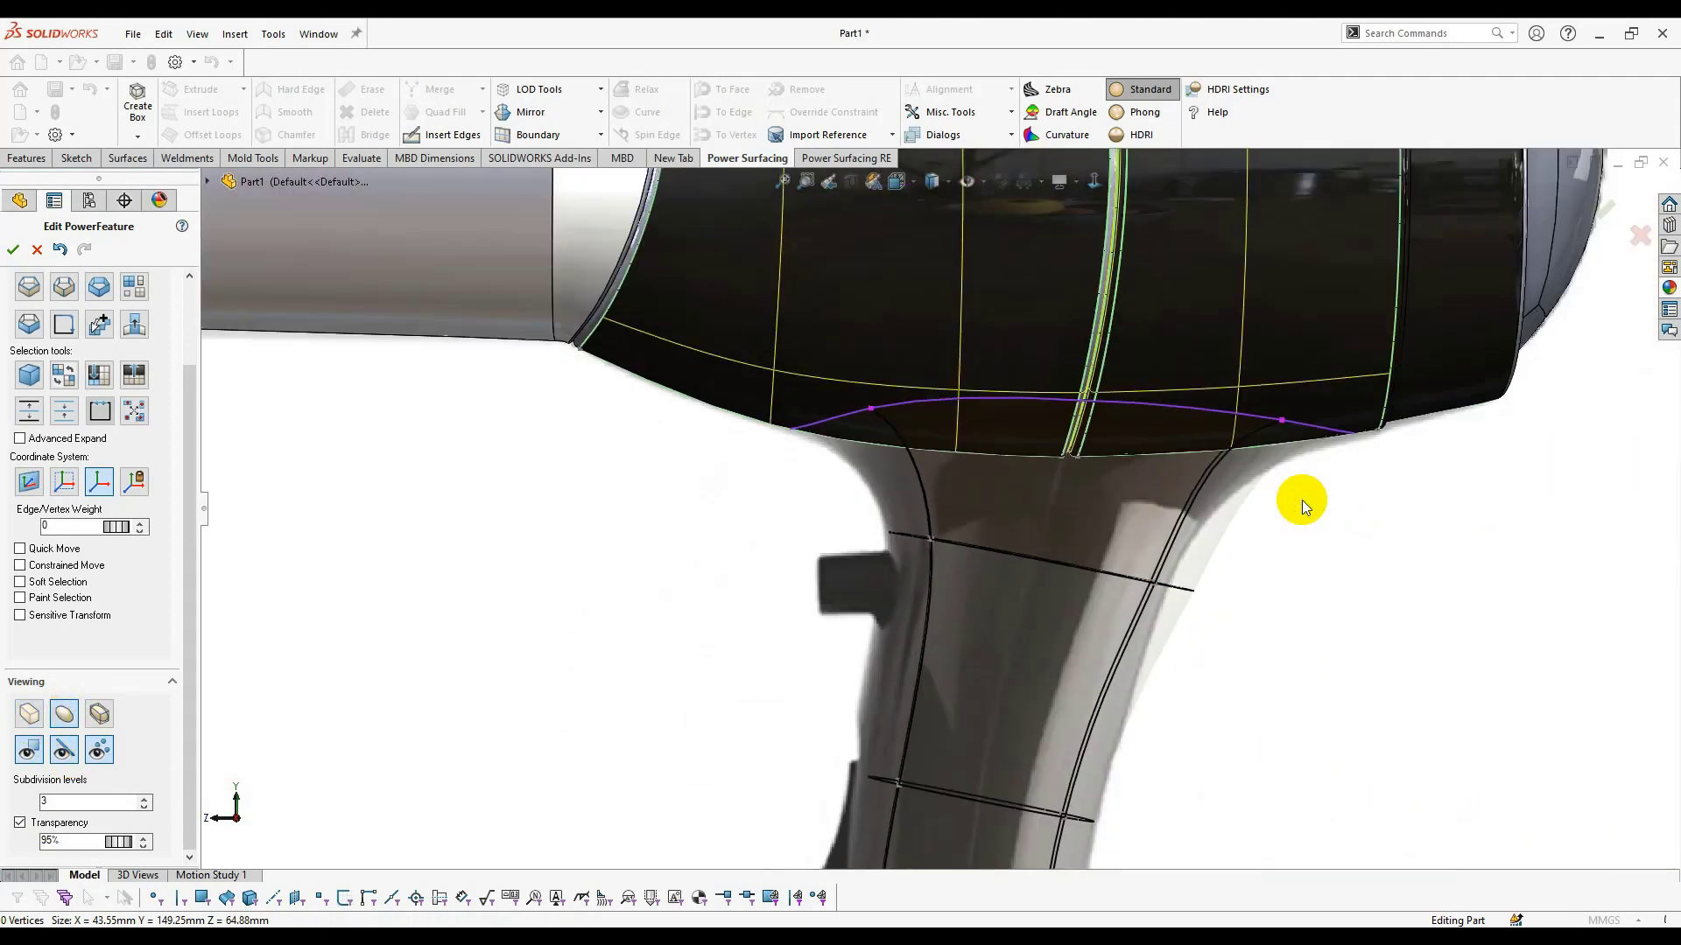
scroll(1331, 500, down, 3)
key(s)
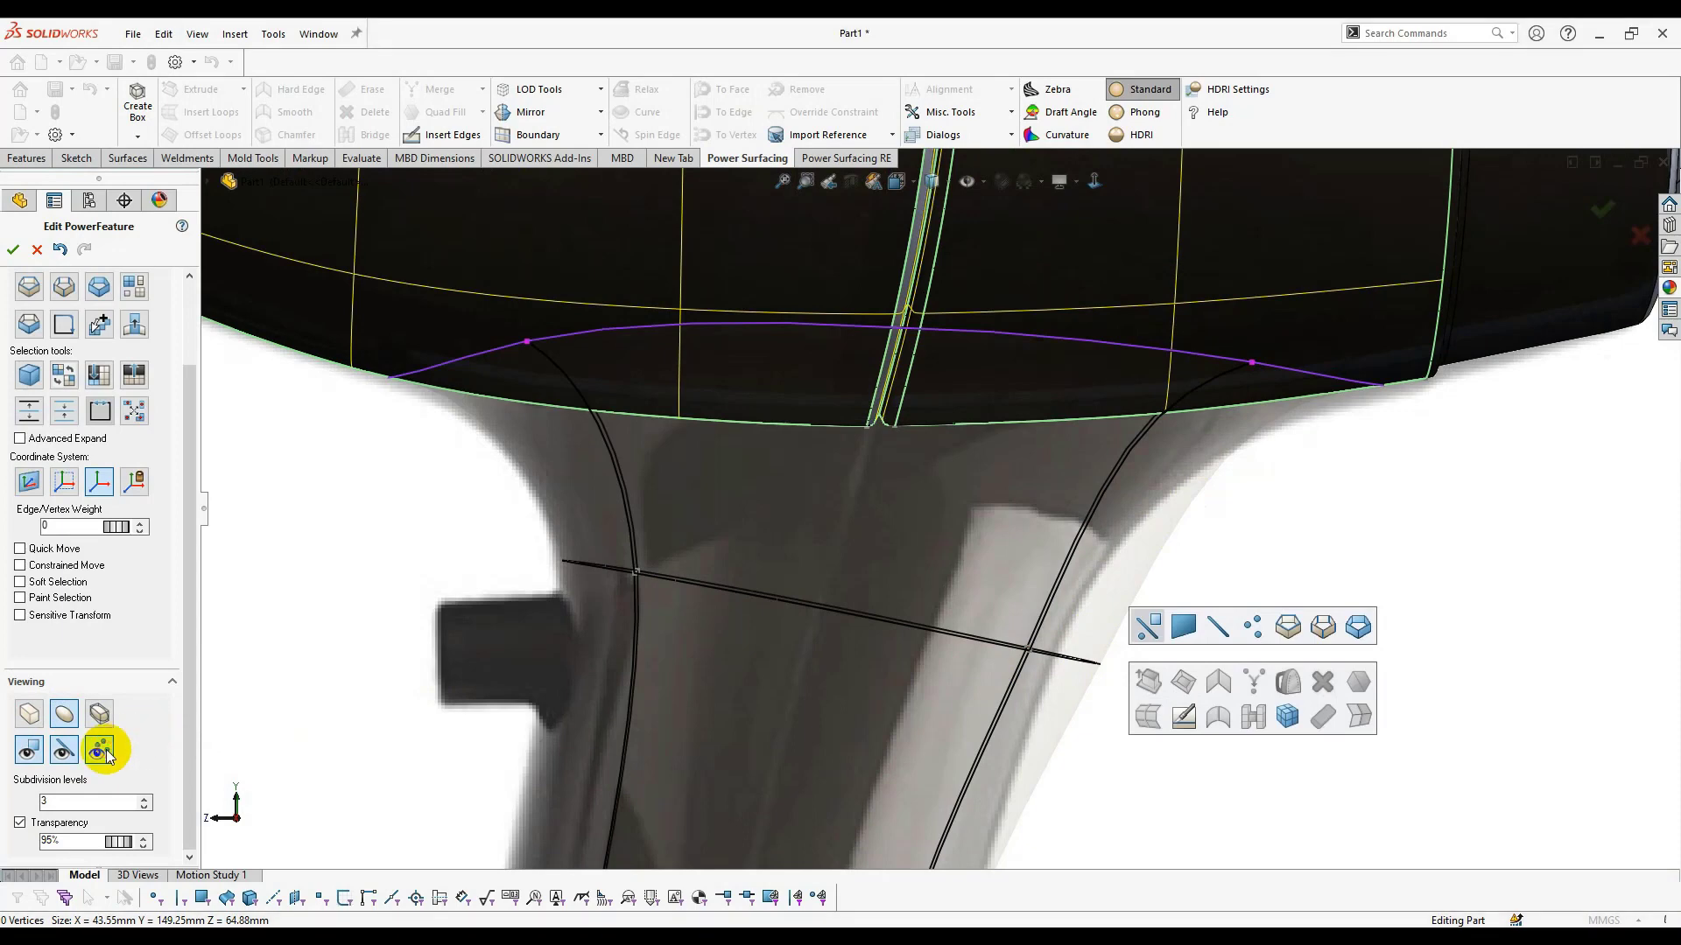
click(963, 797)
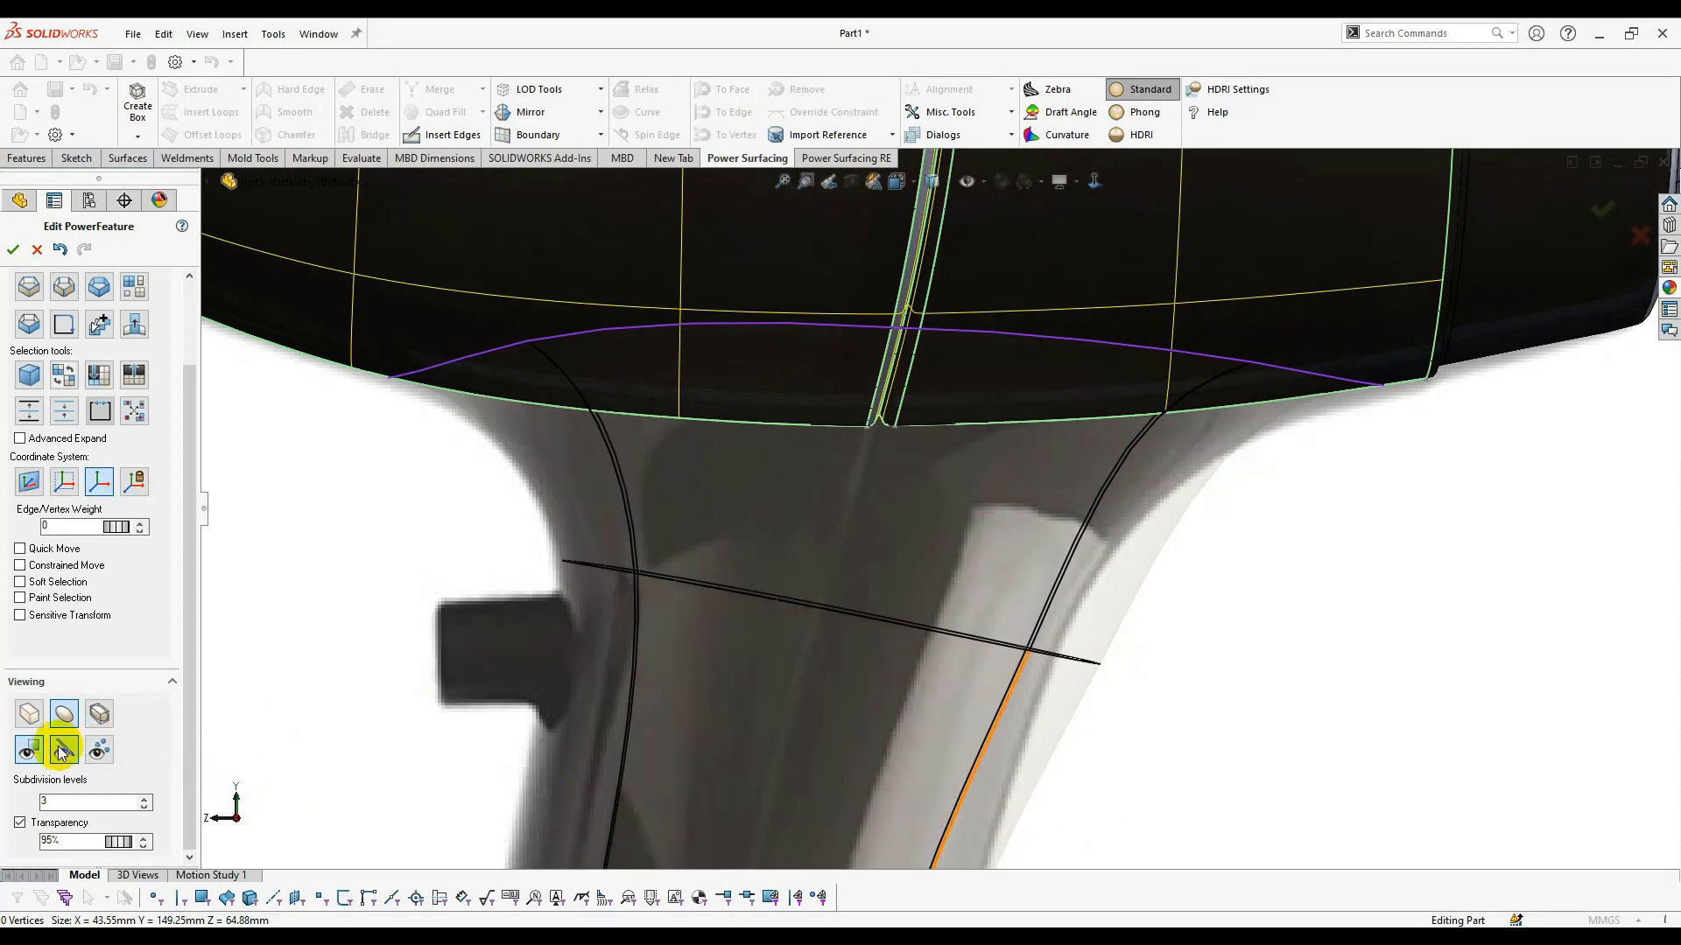
Move the rear vertices of the new neck edge loop inward onto the reference contour.
click(1199, 682)
drag(1235, 638, 970, 716)
drag(968, 607, 918, 599)
scroll(987, 361, up, 5)
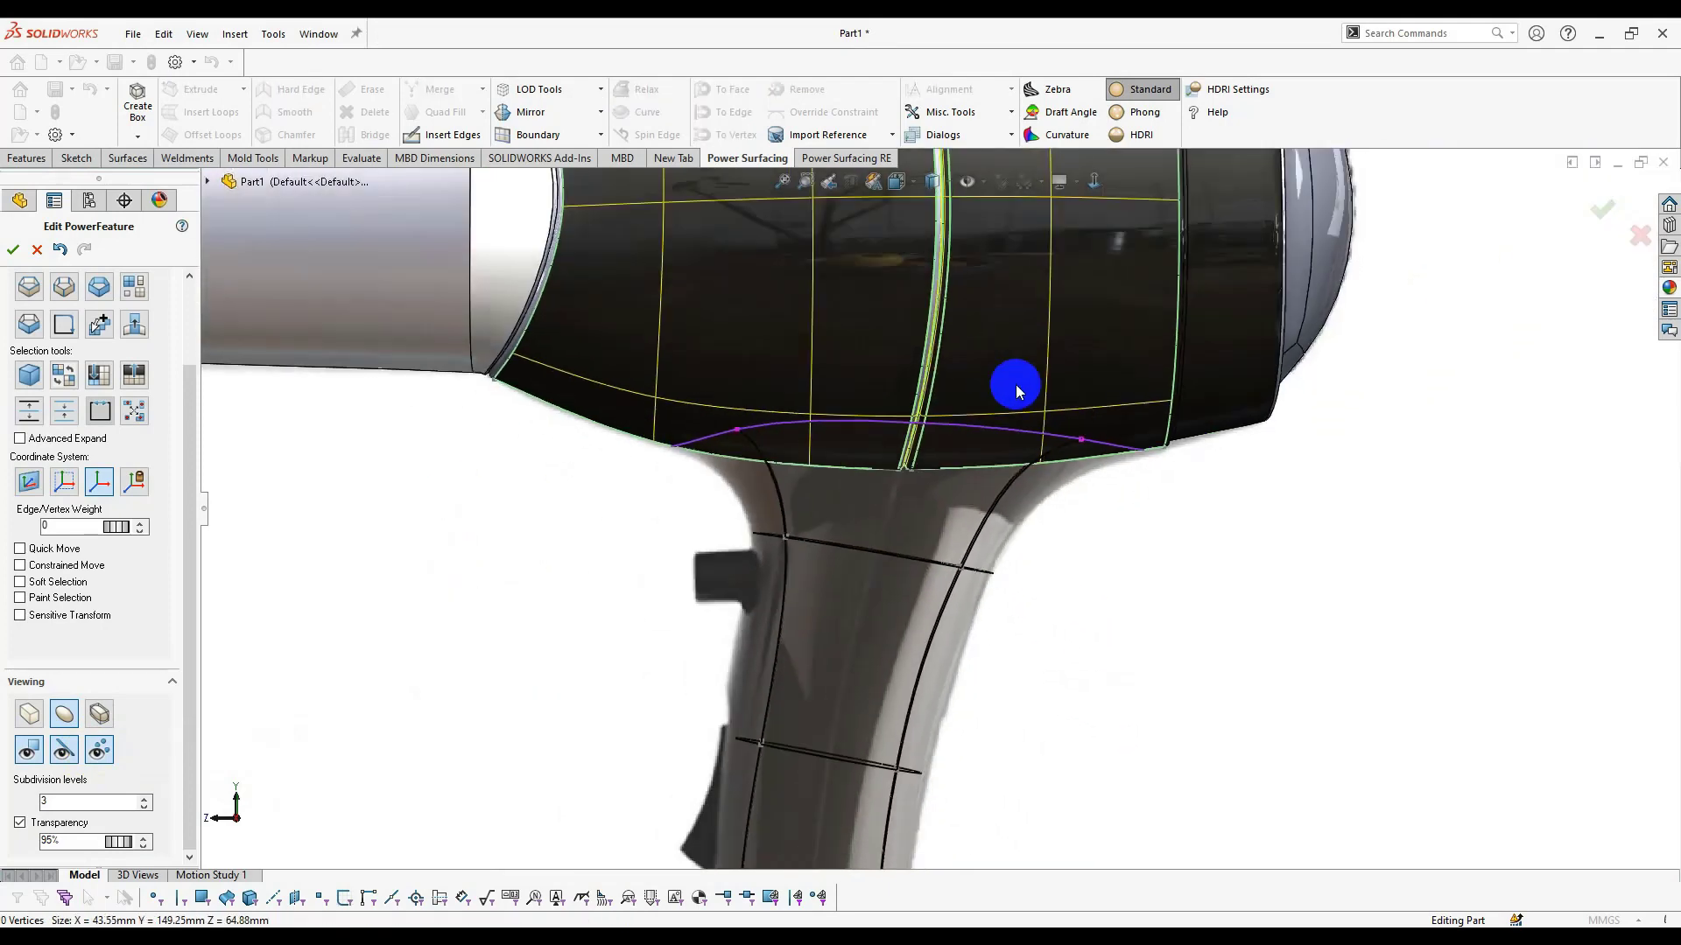
Examine the reshaped neck and upper handle against the reference silhouette.
scroll(920, 716, down, 6)
scroll(987, 691, up, 1)
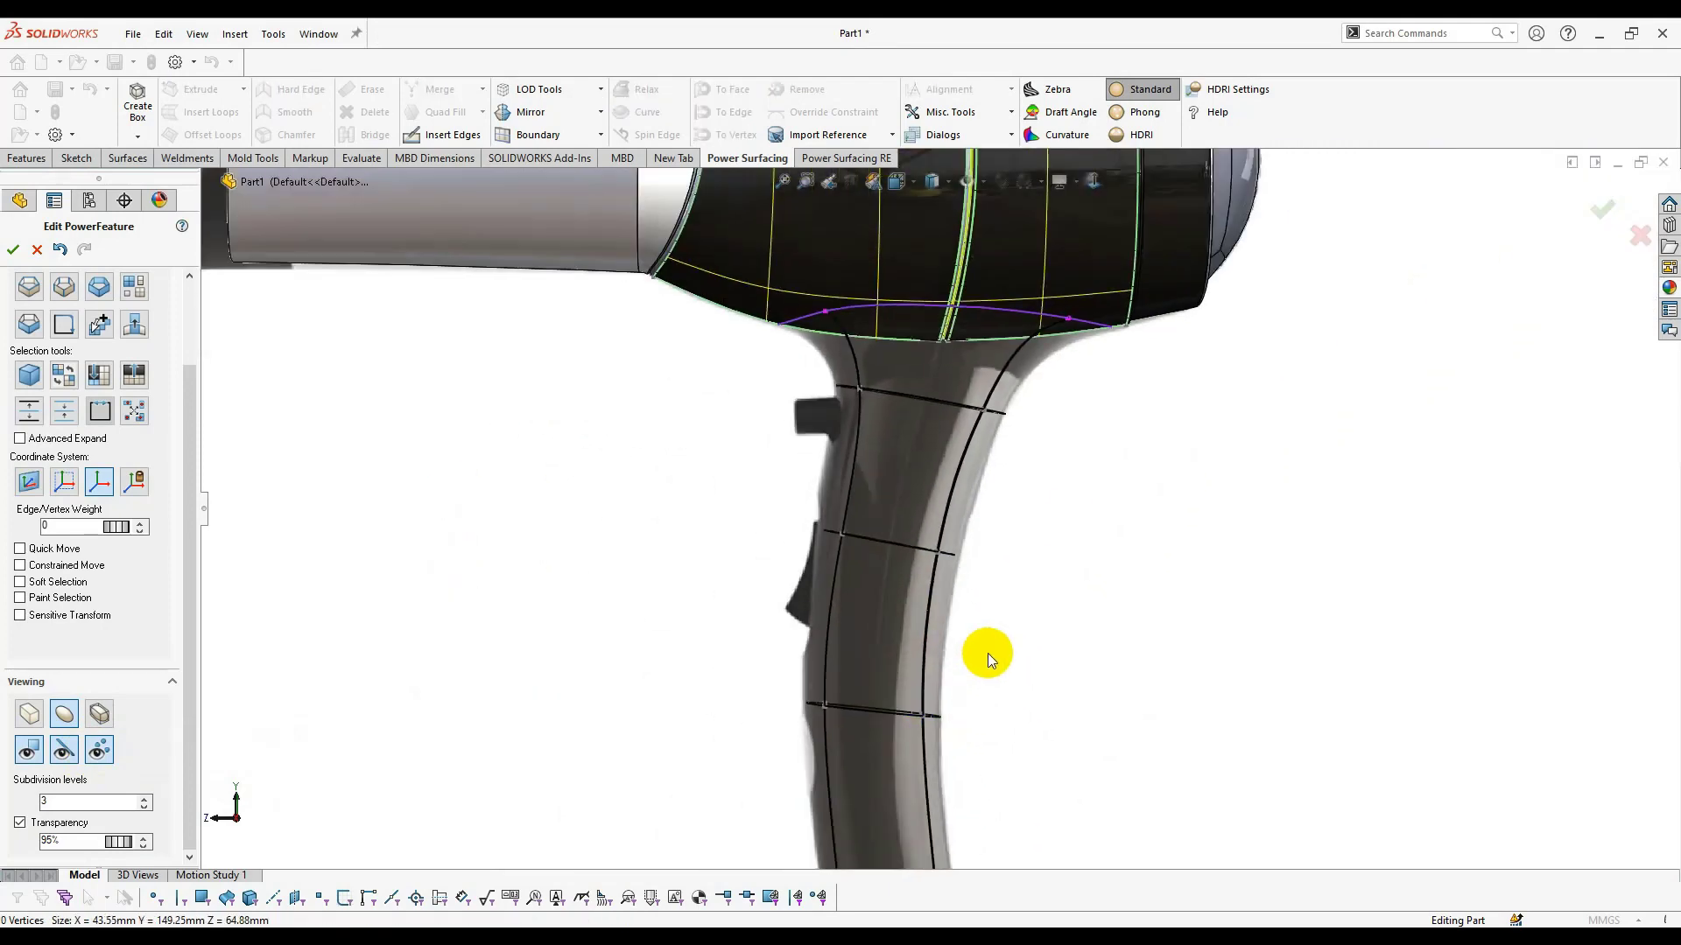
middle_drag(1147, 418, 1073, 293)
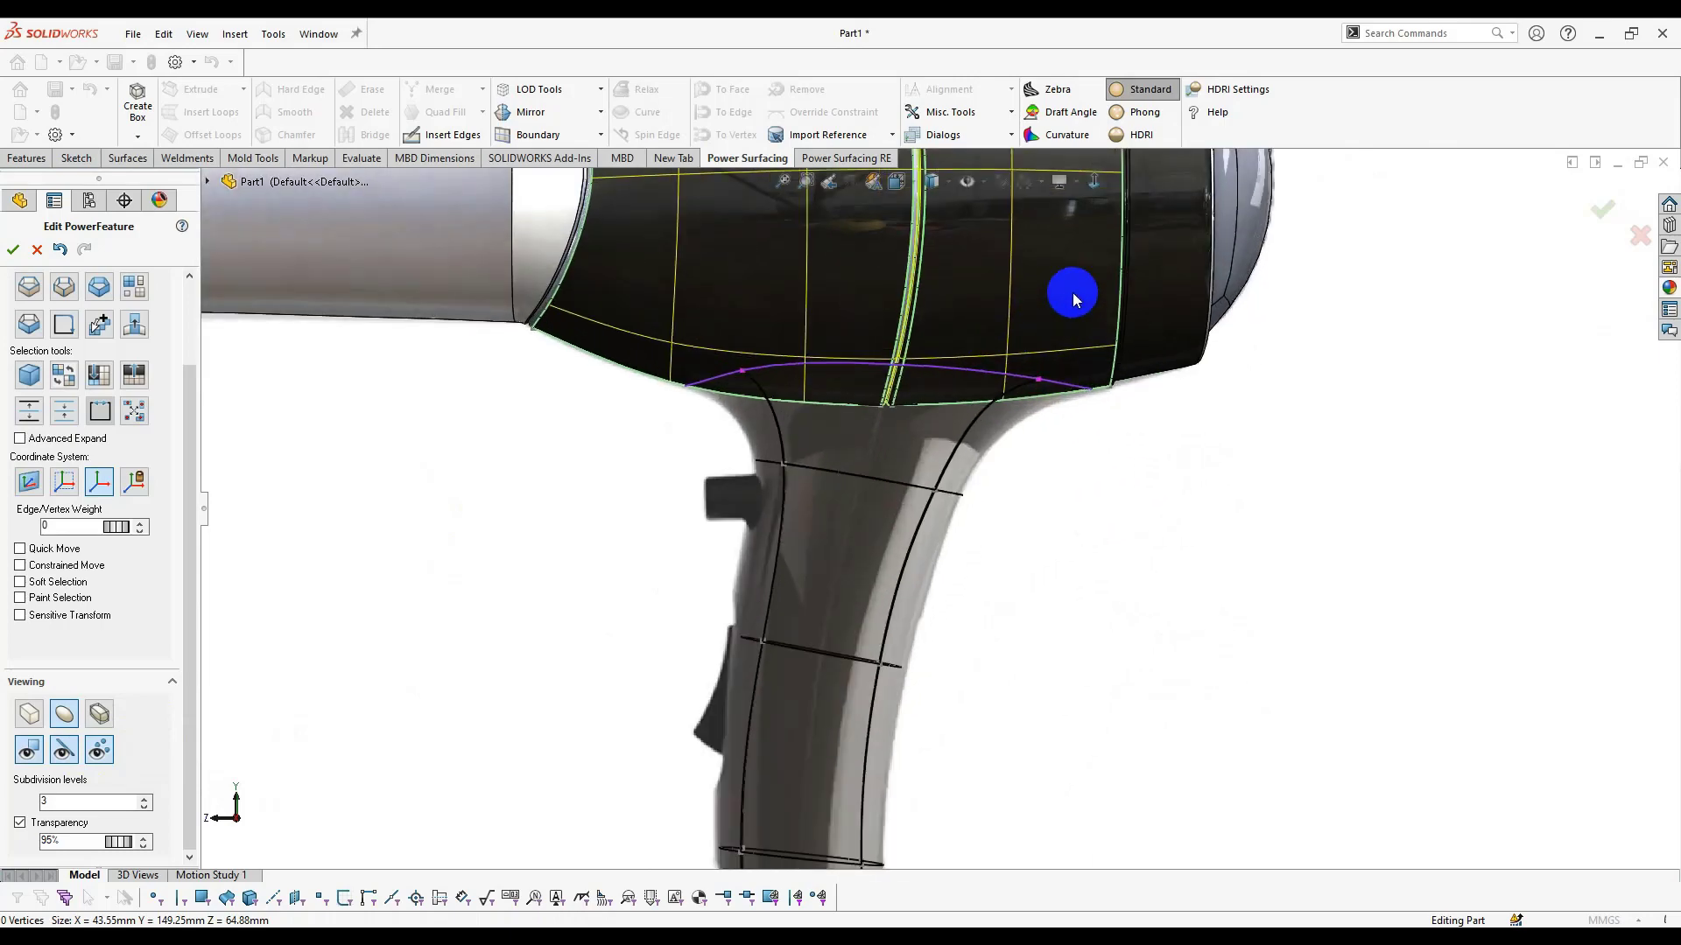
scroll(664, 497, down, 4)
scroll(742, 375, up, 3)
scroll(1152, 503, down, 1)
scroll(1116, 465, up, 1)
middle_drag(1116, 465, 1395, 450)
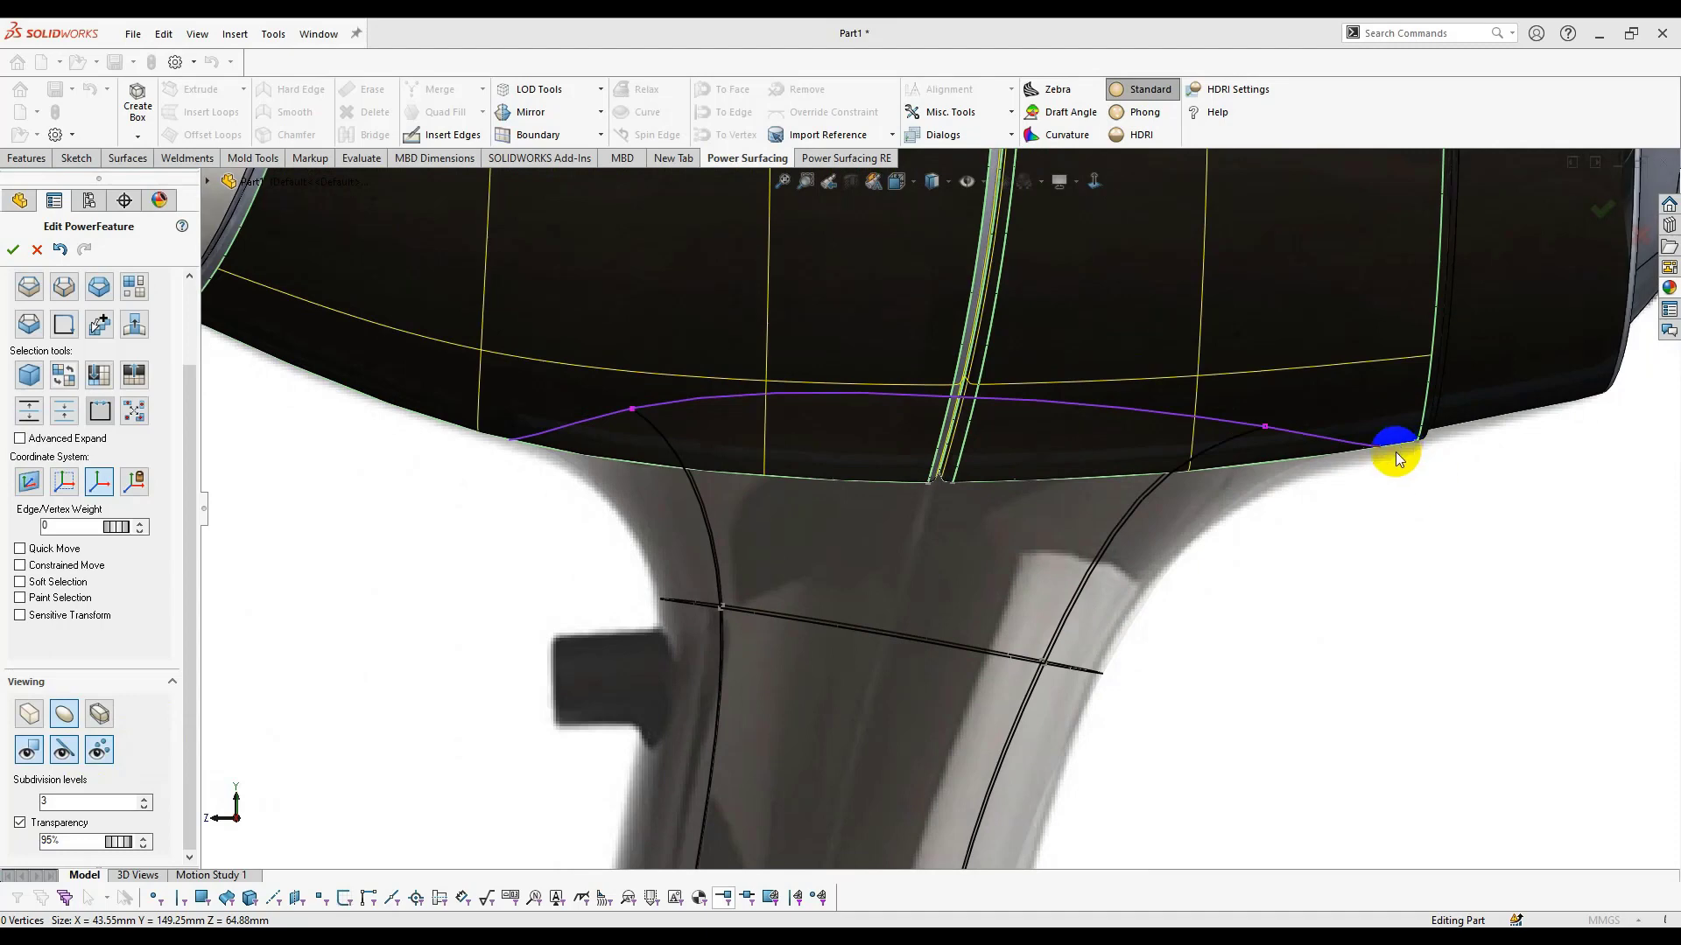
scroll(969, 516, up, 2)
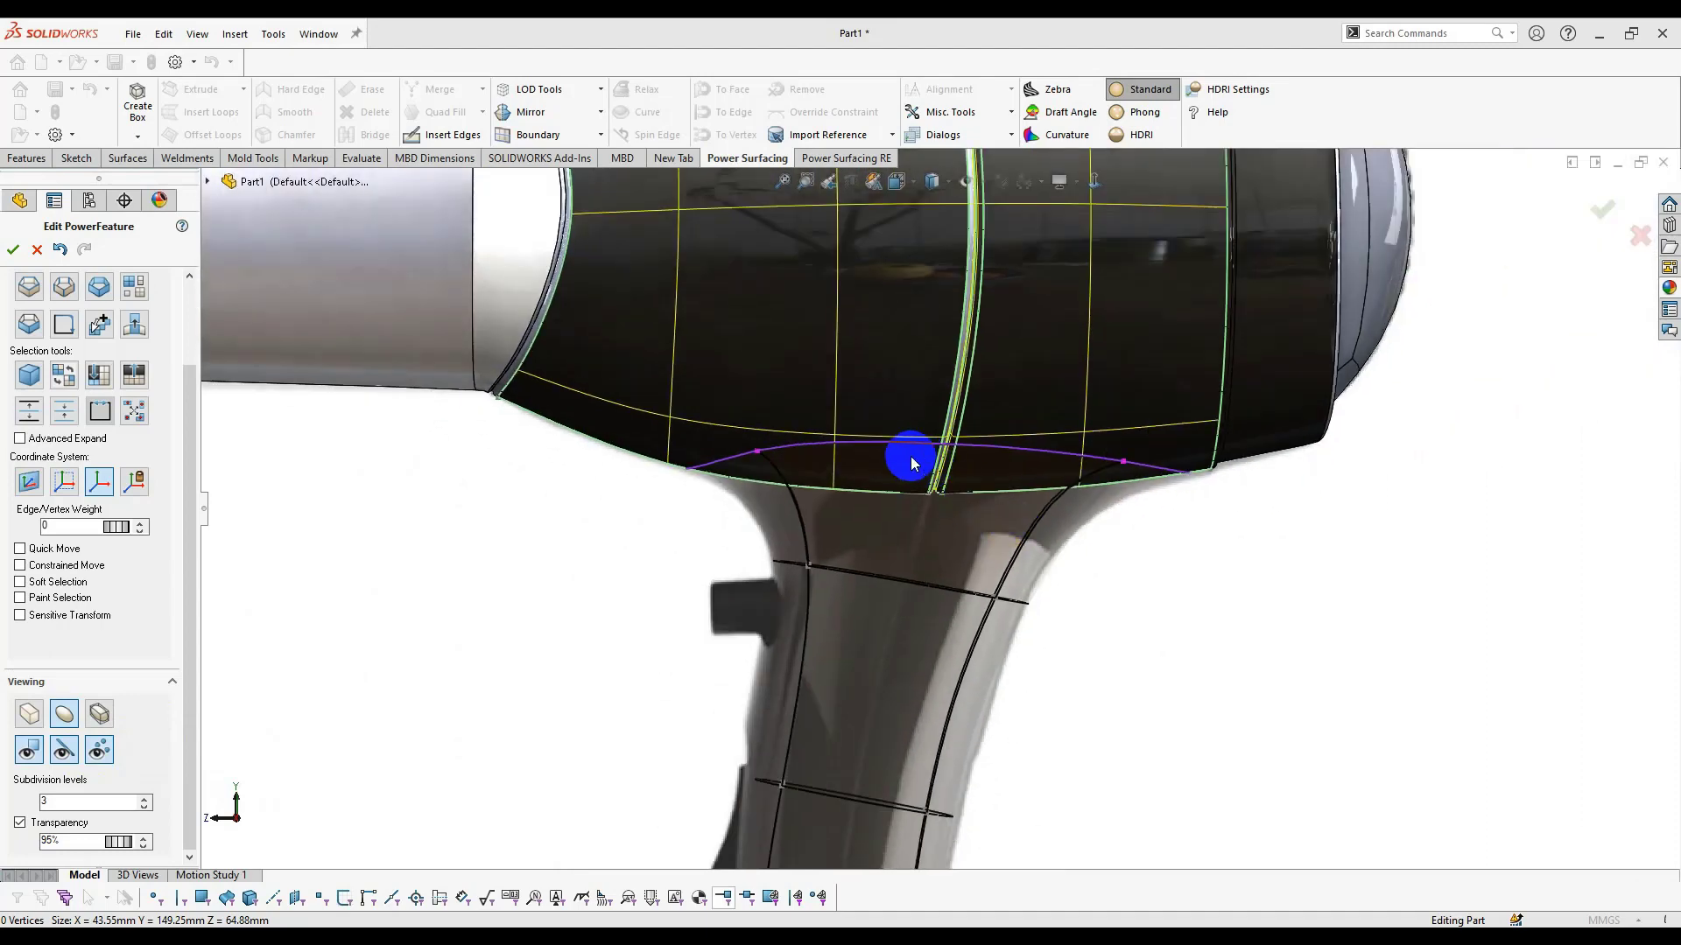
scroll(987, 475, down, 2)
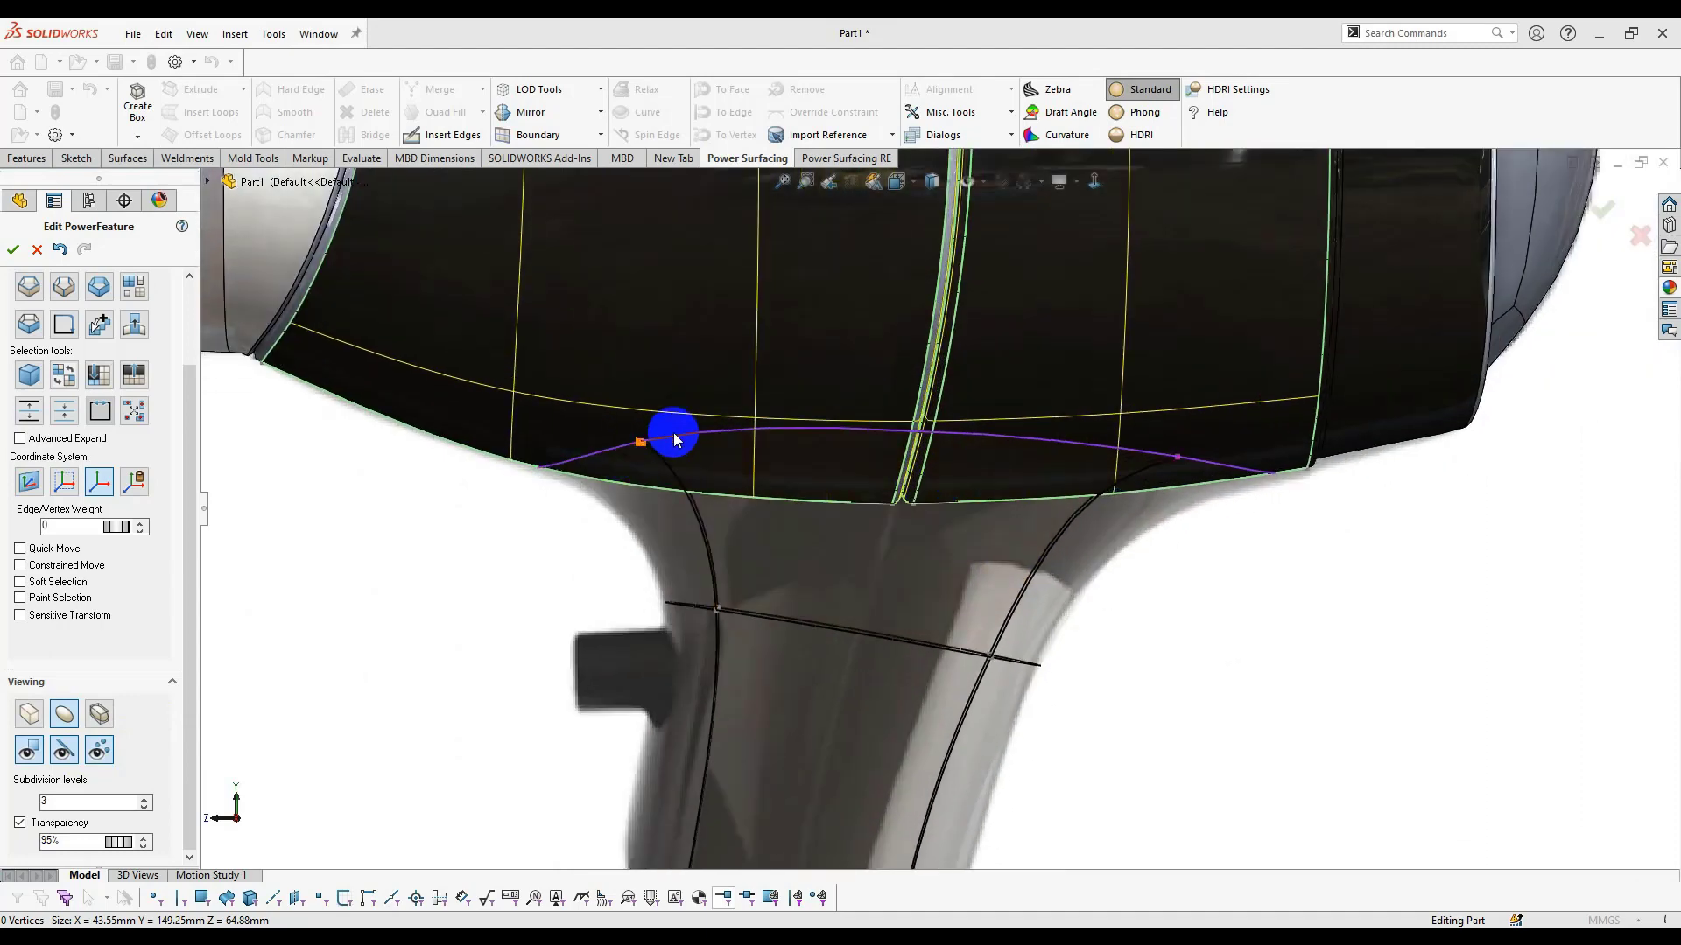
scroll(982, 581, up, 3)
Turn off the handle's transparency and review the opaque neck and grip along their full length.
click(881, 560)
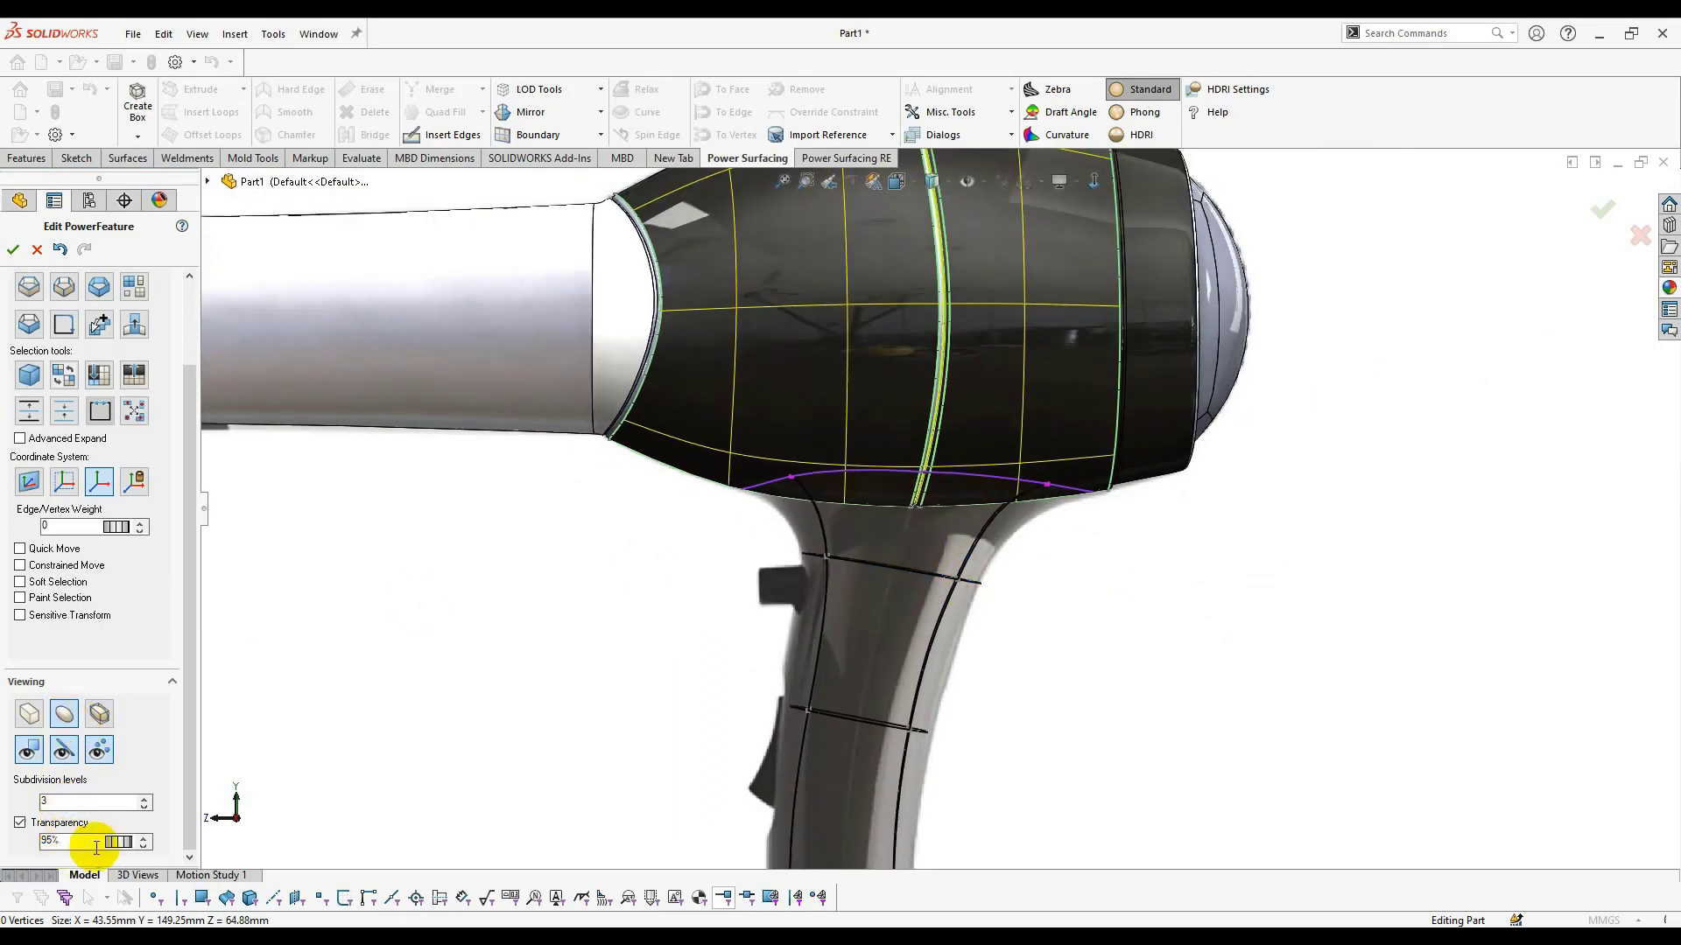
click(46, 830)
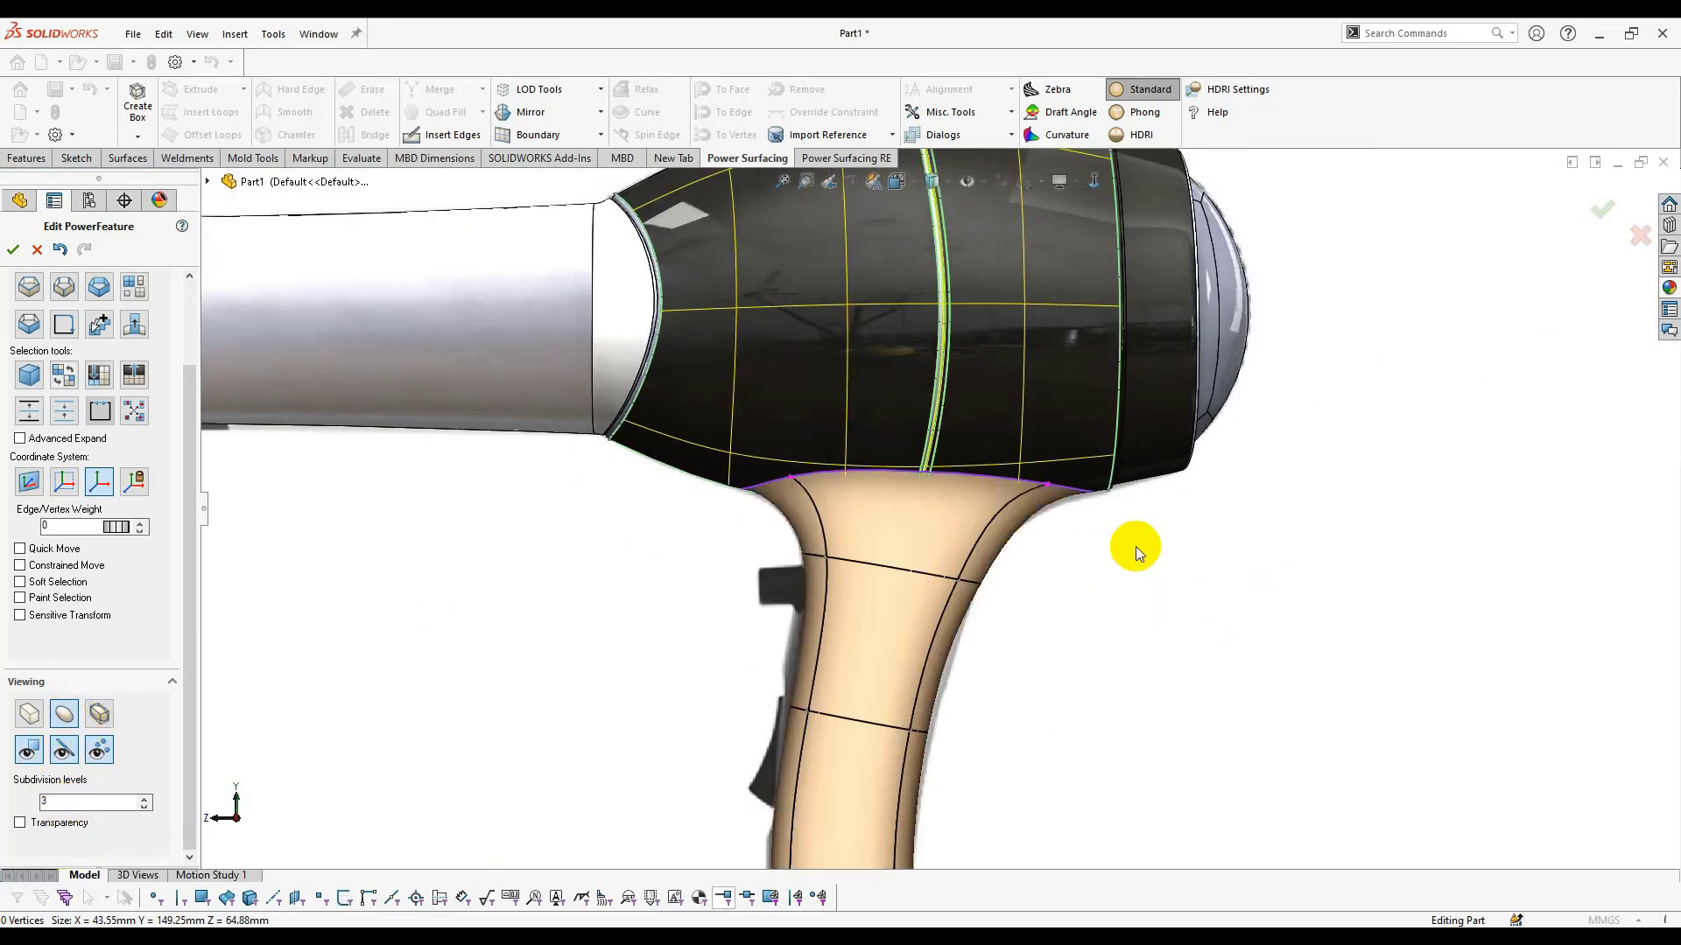
scroll(1006, 469, up, 3)
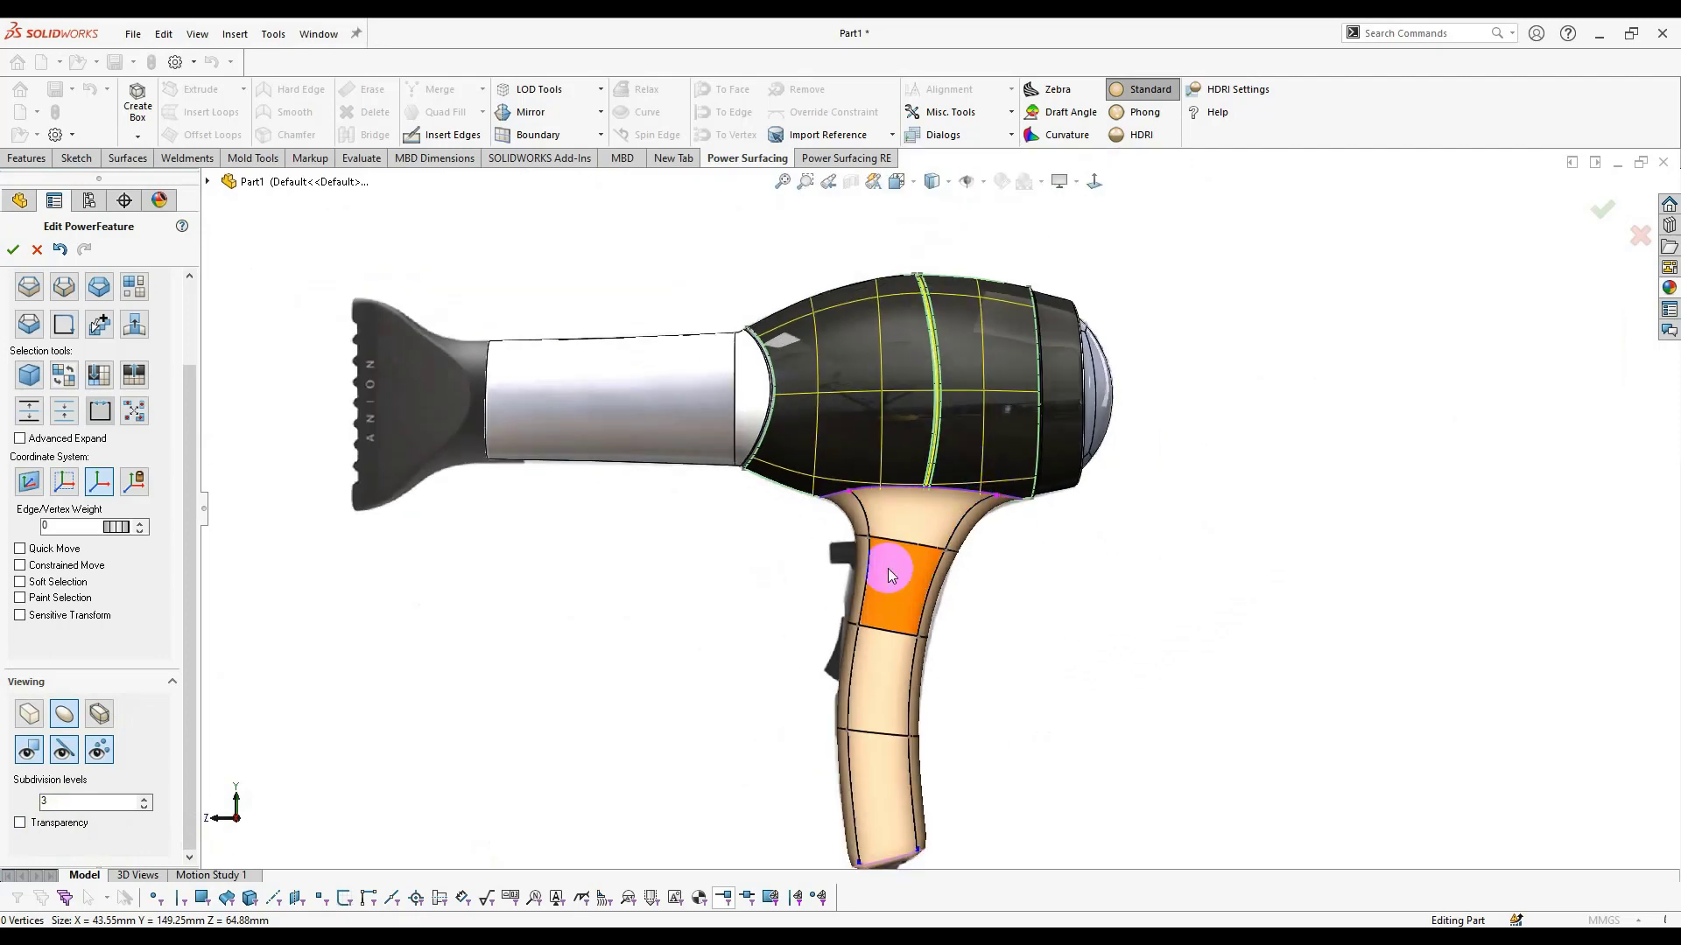
scroll(902, 525, down, 5)
click(1281, 445)
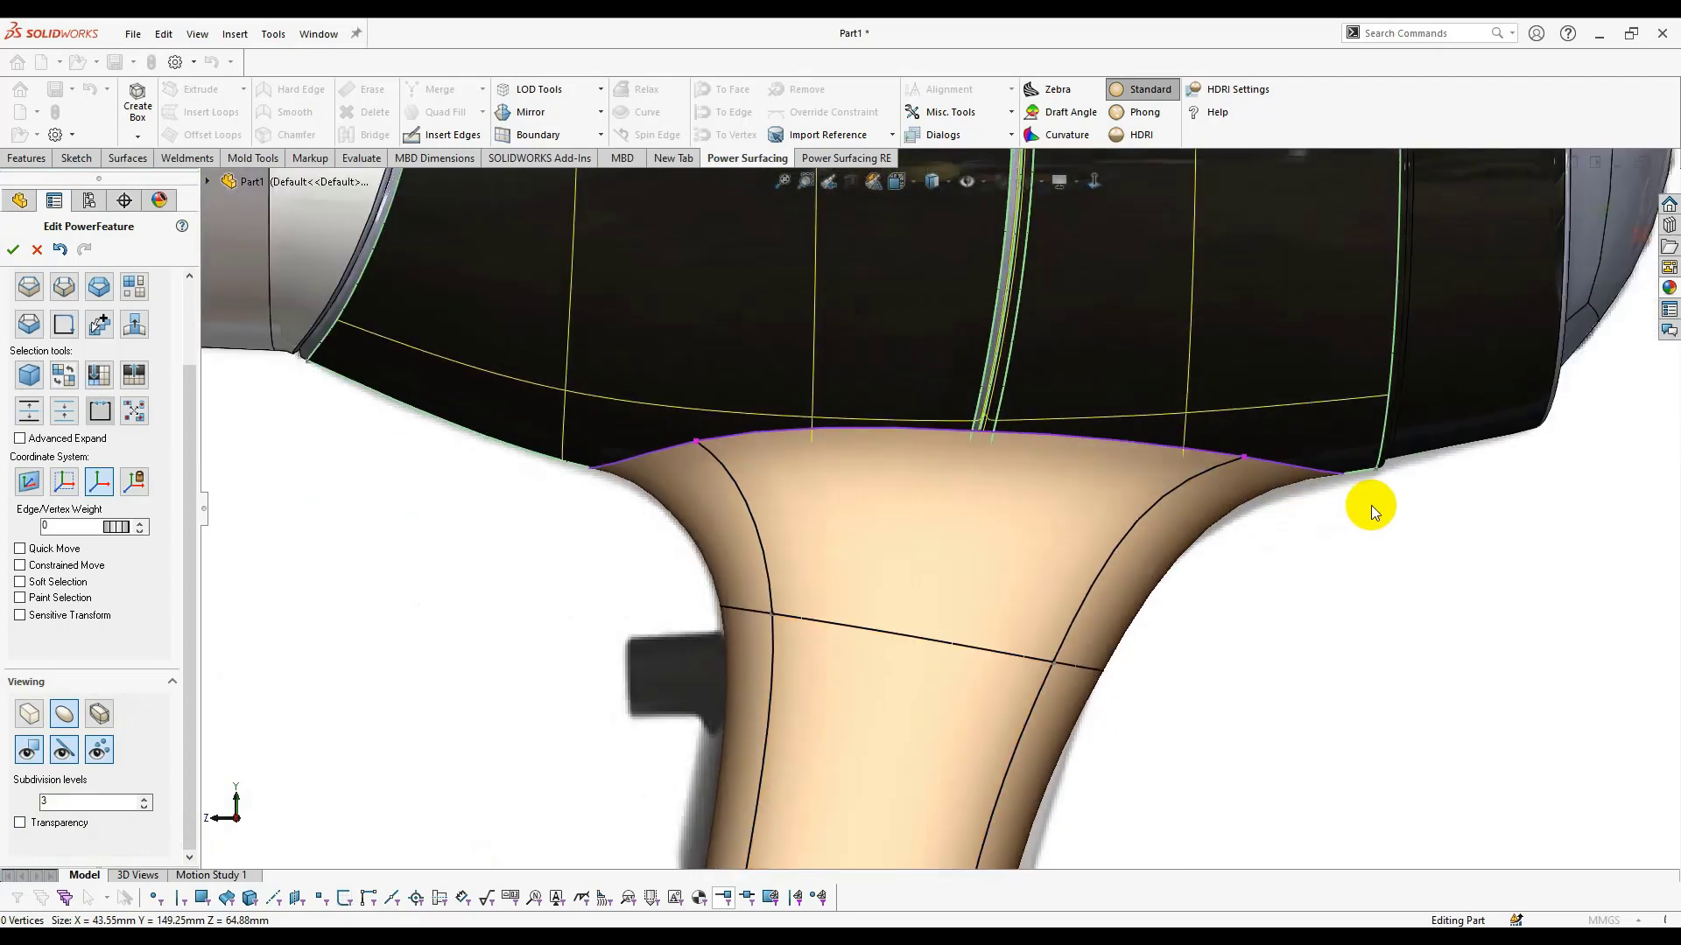
click(997, 503)
scroll(963, 589, up, 4)
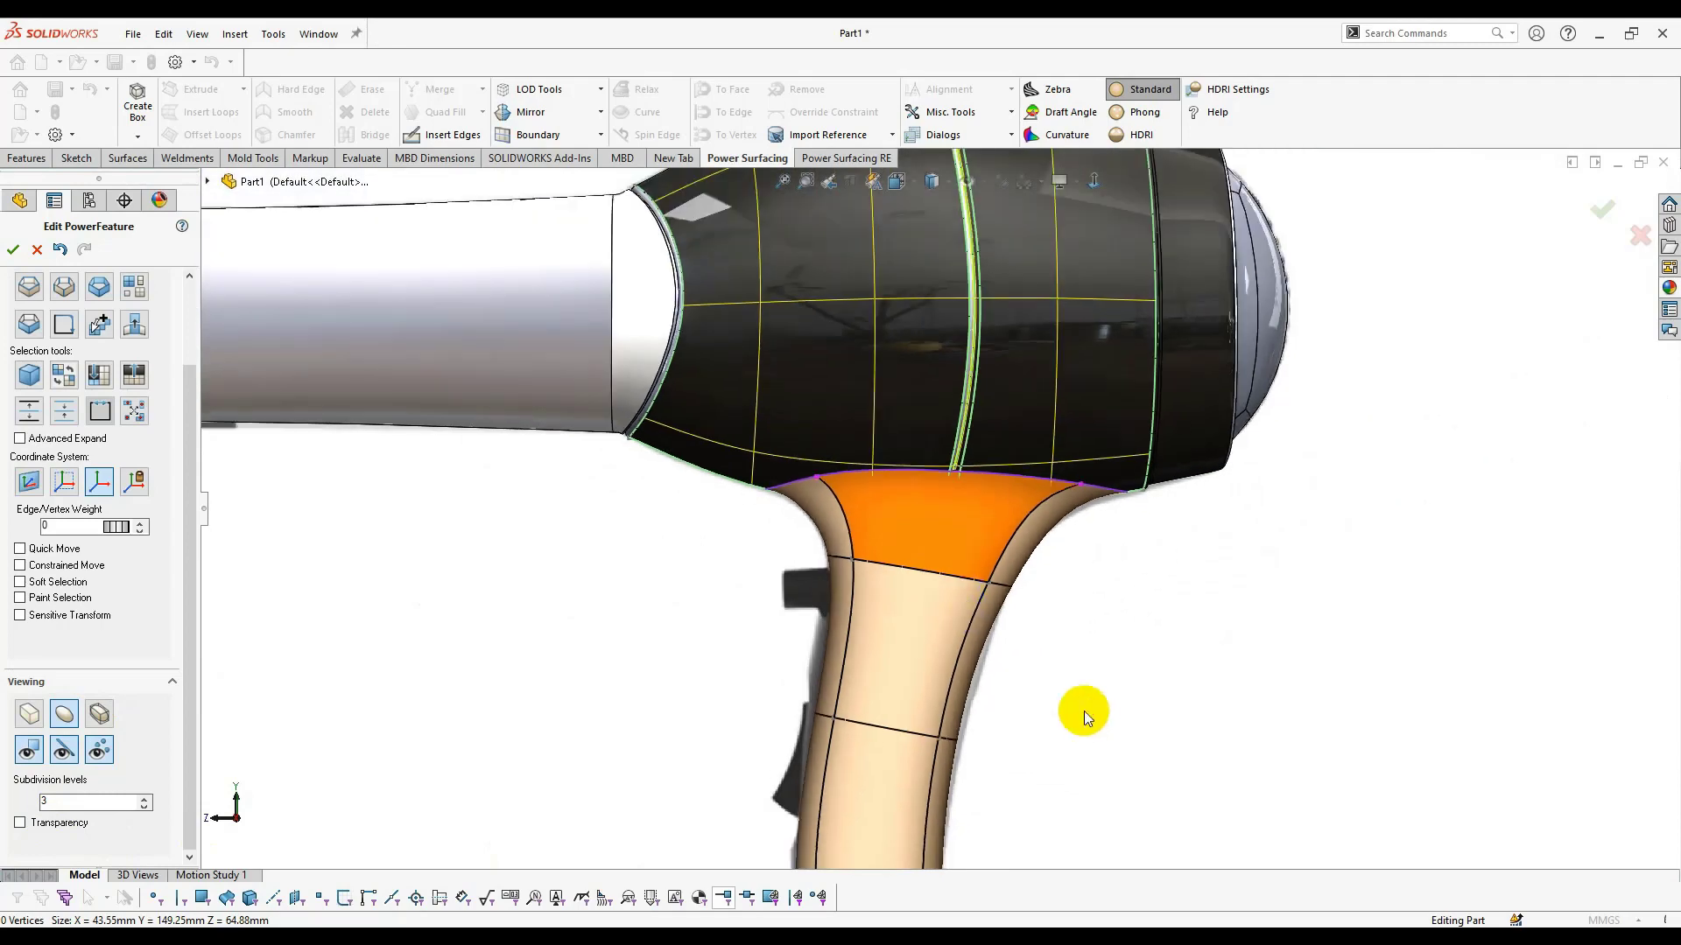
click(970, 728)
scroll(970, 728, up, 4)
scroll(960, 726, down, 5)
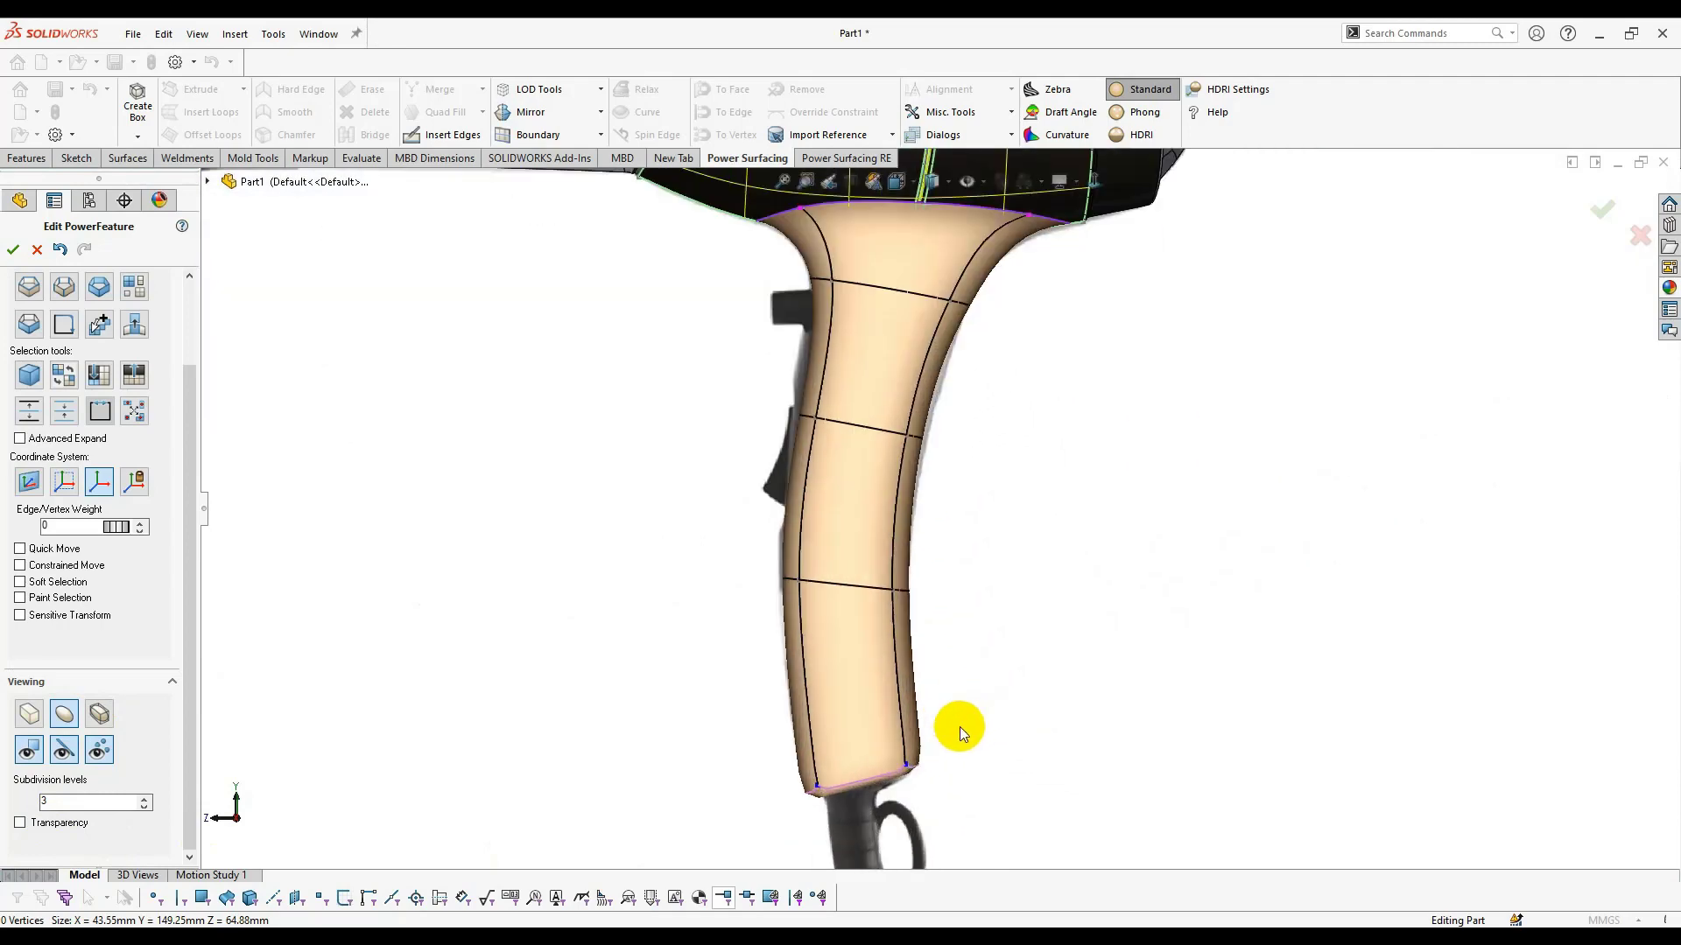
Lower the rear vertices of the handle's bottom edge slightly along Y and clear the selection.
scroll(892, 747, down, 3)
scroll(905, 726, down, 2)
scroll(907, 602, up, 3)
scroll(1026, 517, down, 3)
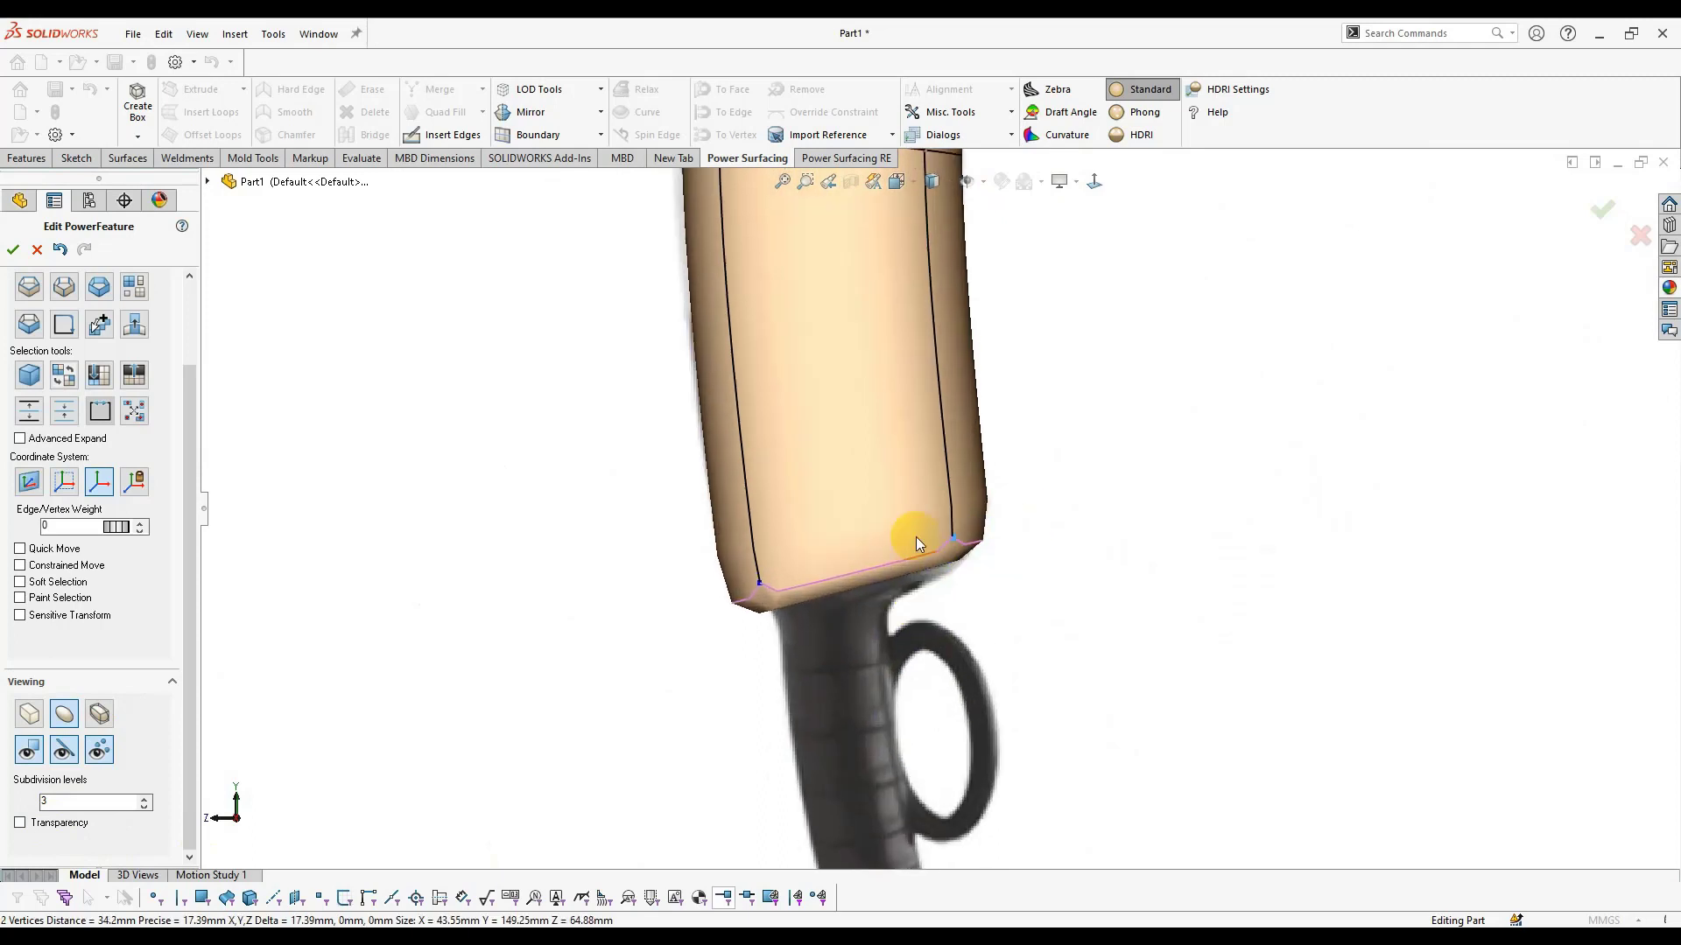
click(957, 512)
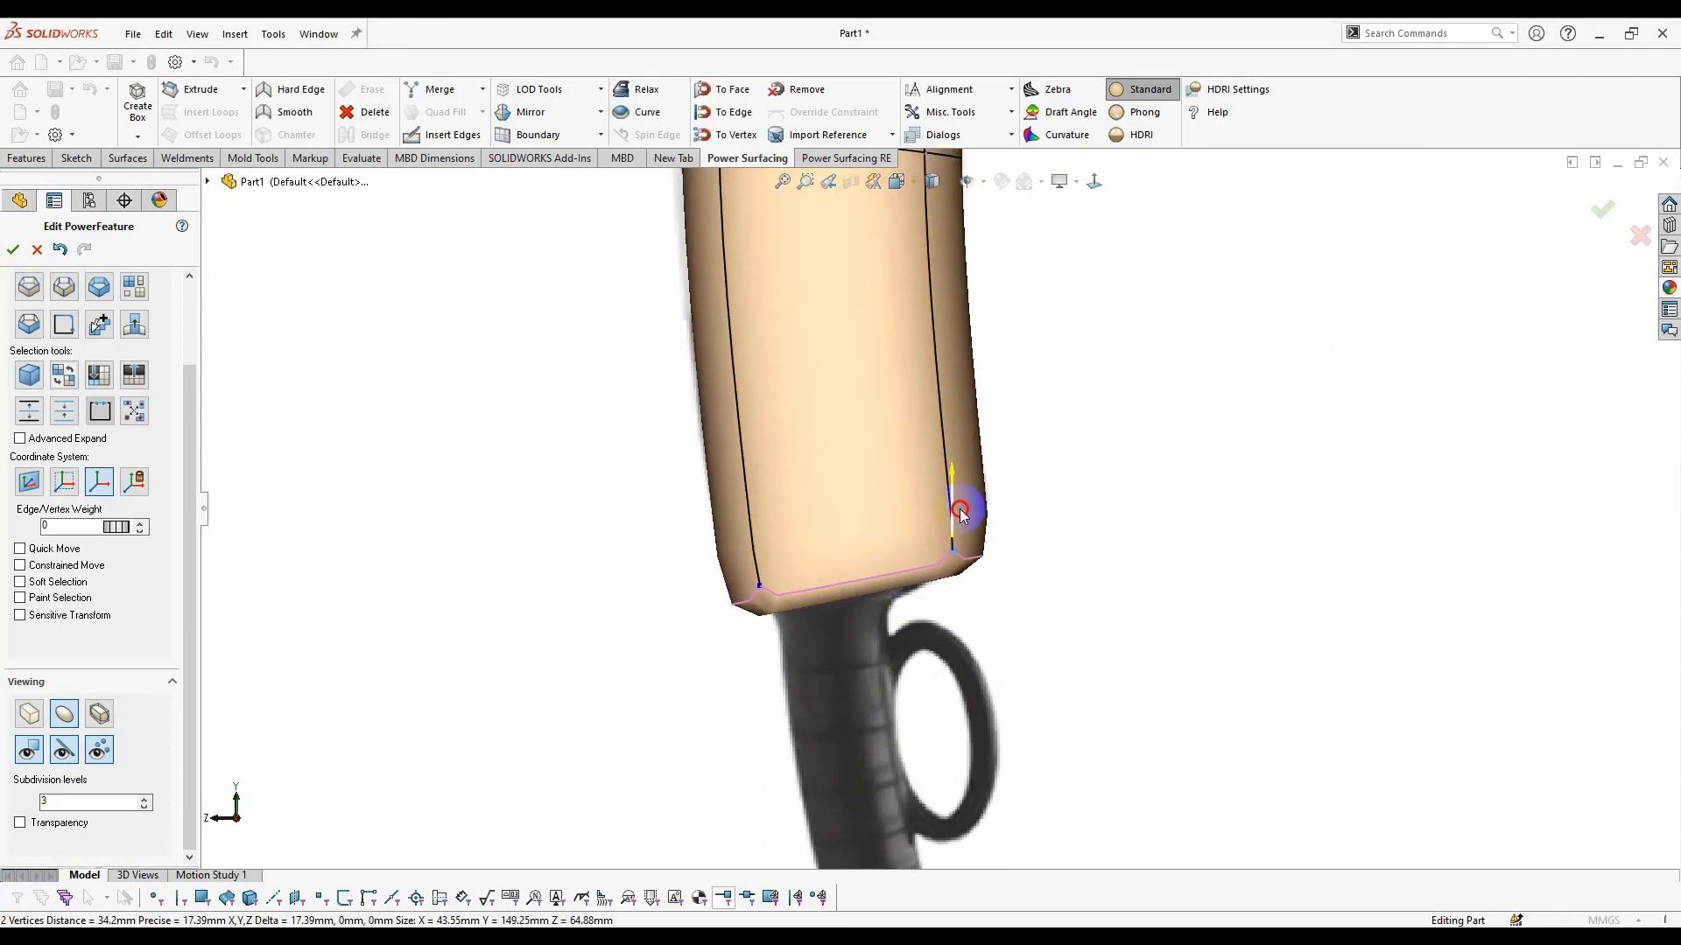
key(Escape)
Check the handle's neck where it meets the body and accept the handle's PowerFeature edit.
scroll(993, 404, up, 5)
scroll(901, 394, down, 4)
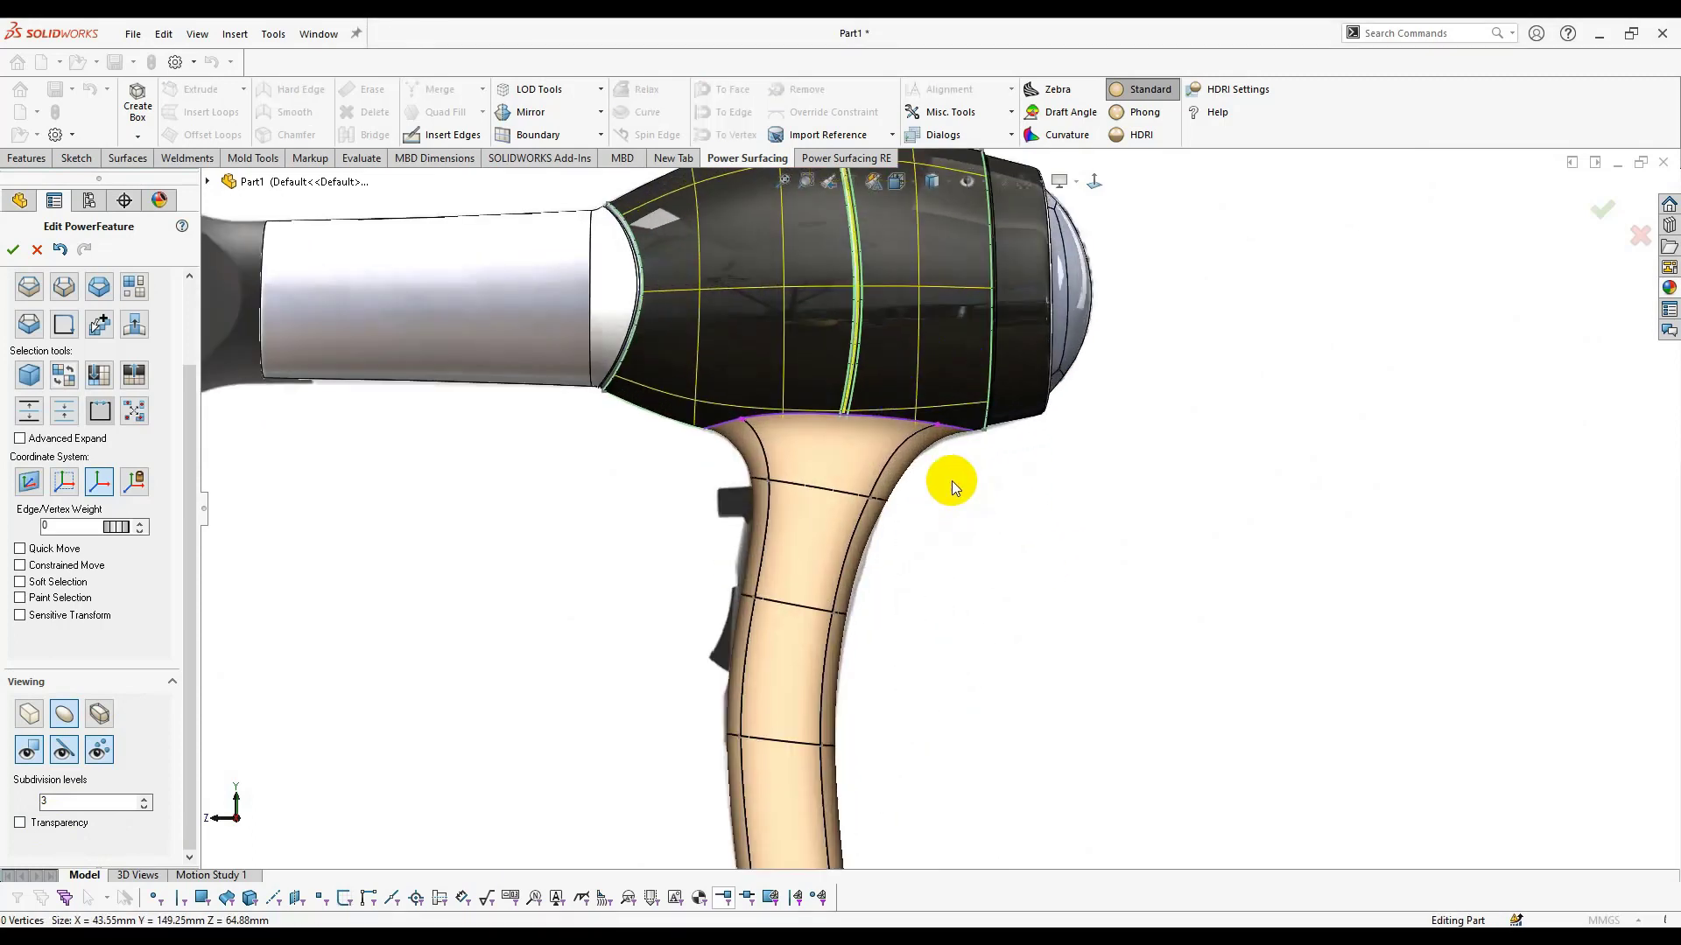
scroll(833, 322, down, 4)
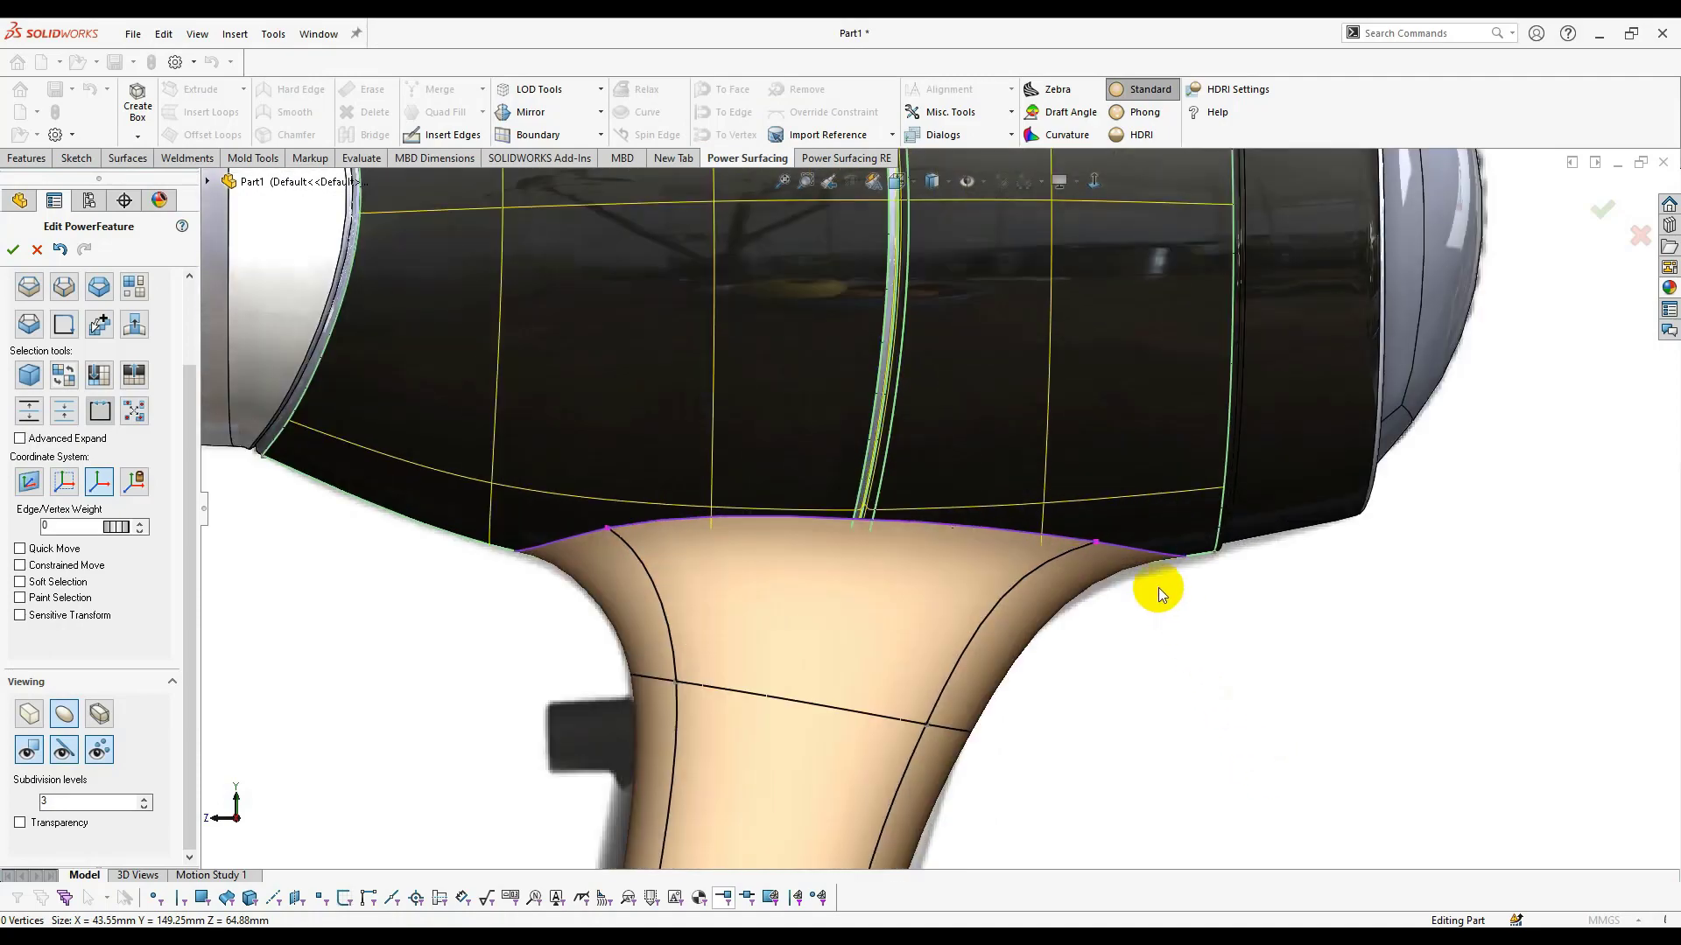
scroll(1175, 608, up, 5)
middle_drag(1193, 608, 1140, 459)
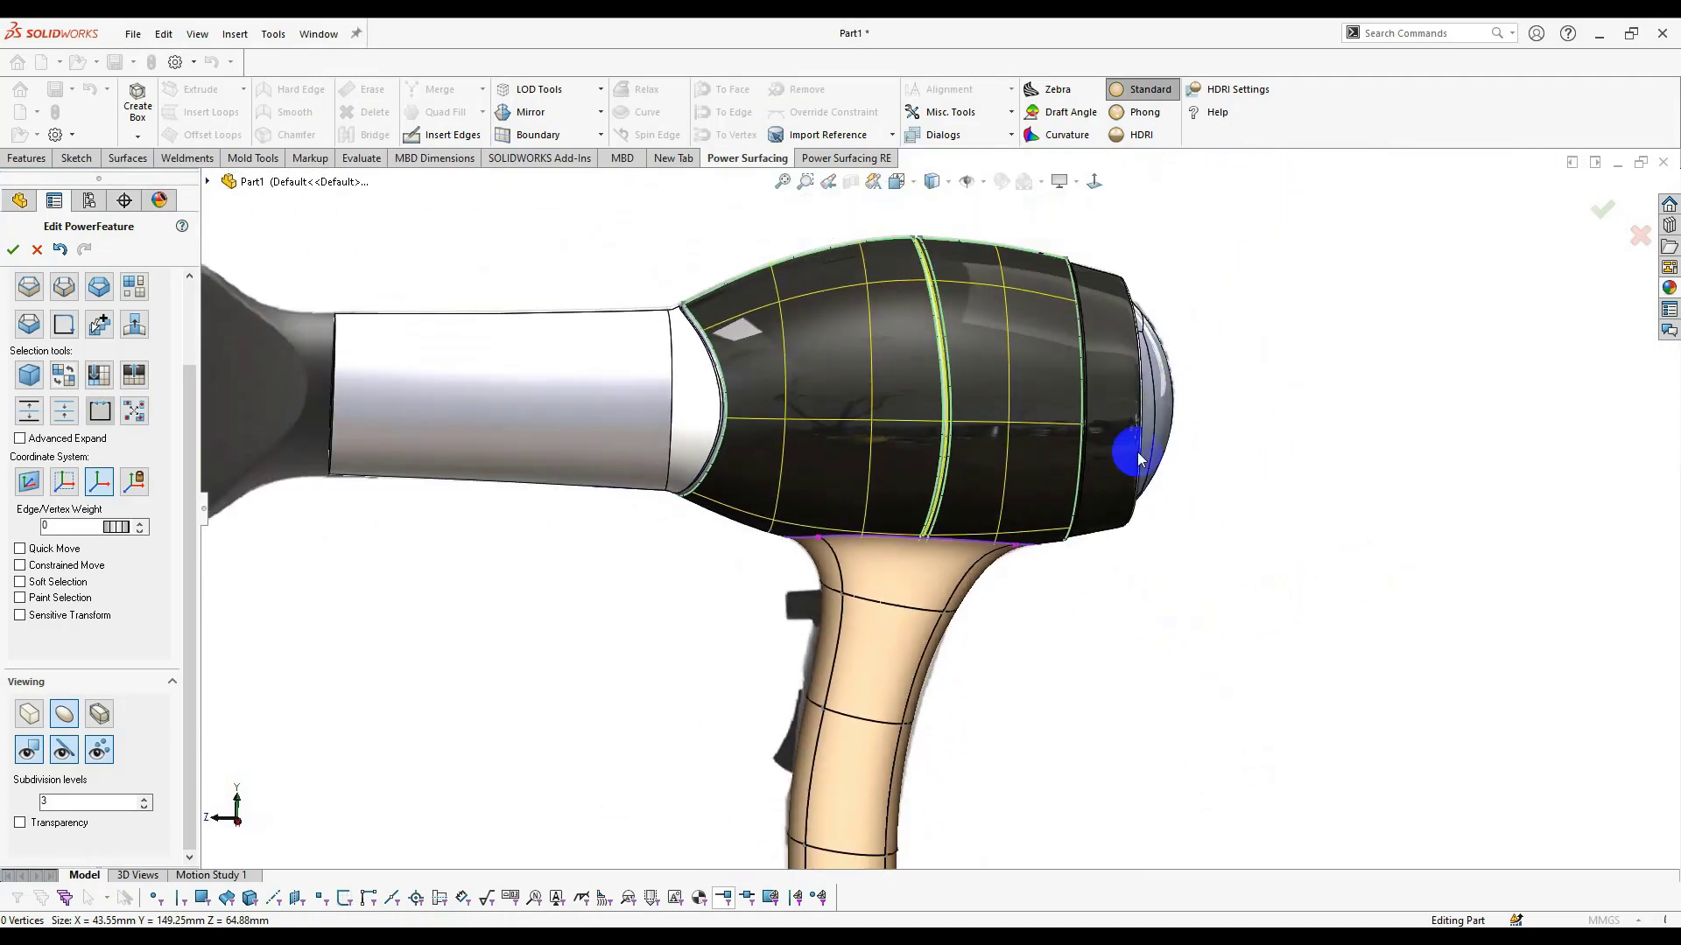
click(1600, 215)
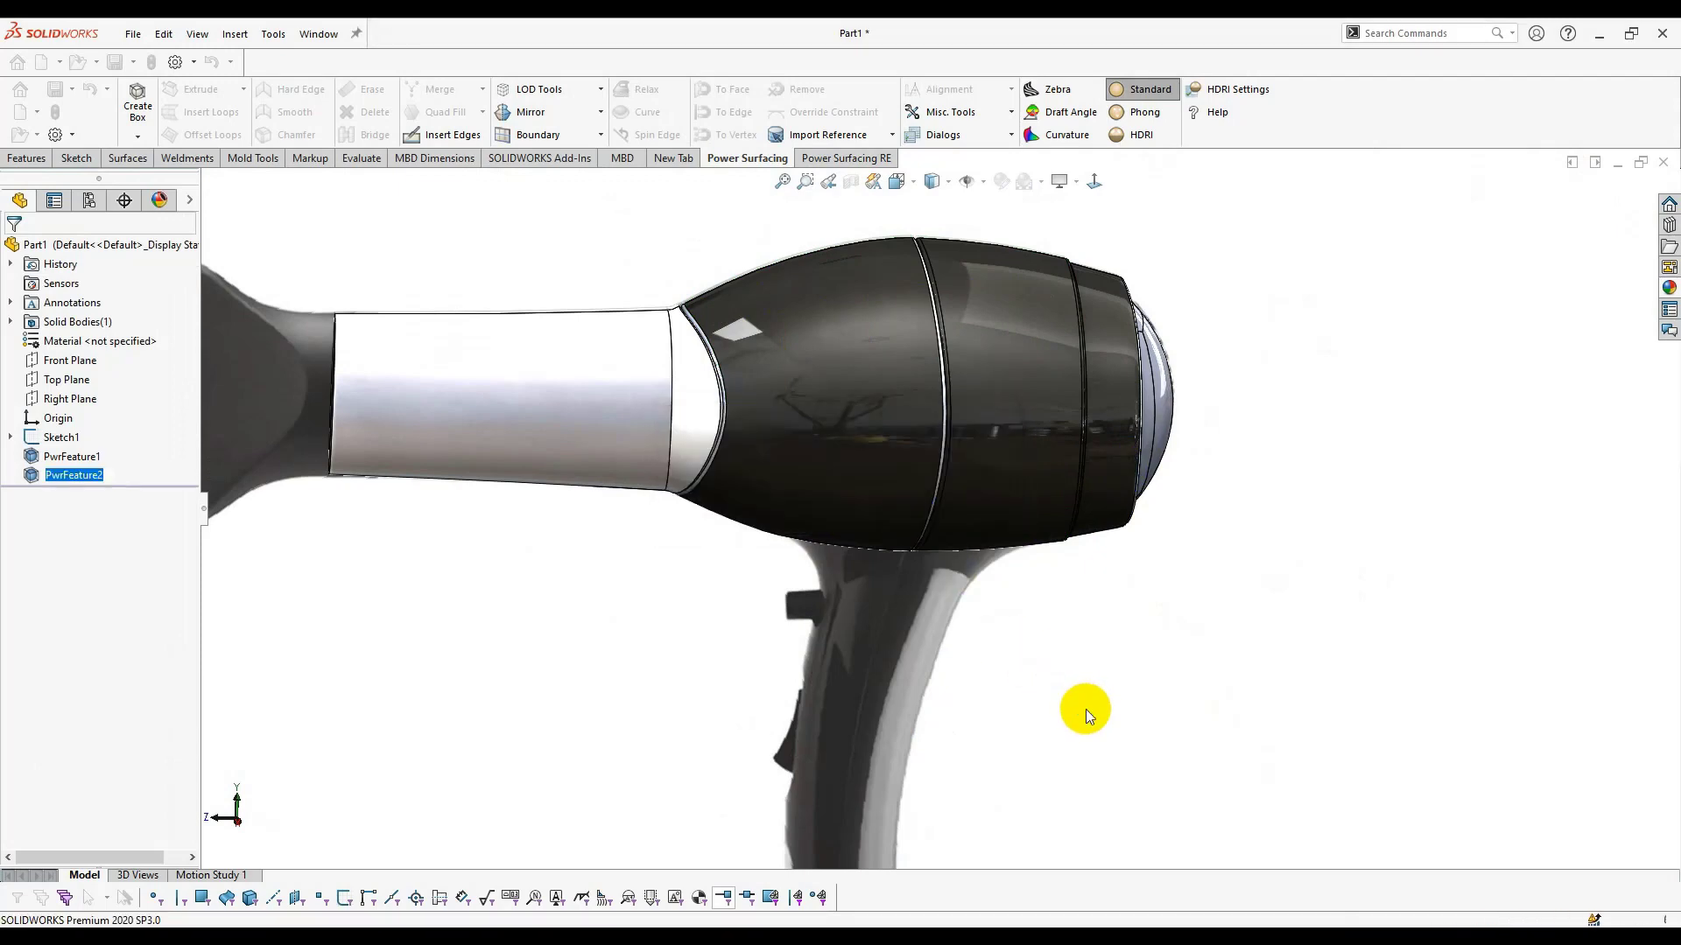
Hide the reference image so only the modelled hair dryer bodies are displayed.
middle_drag(1129, 697, 855, 630)
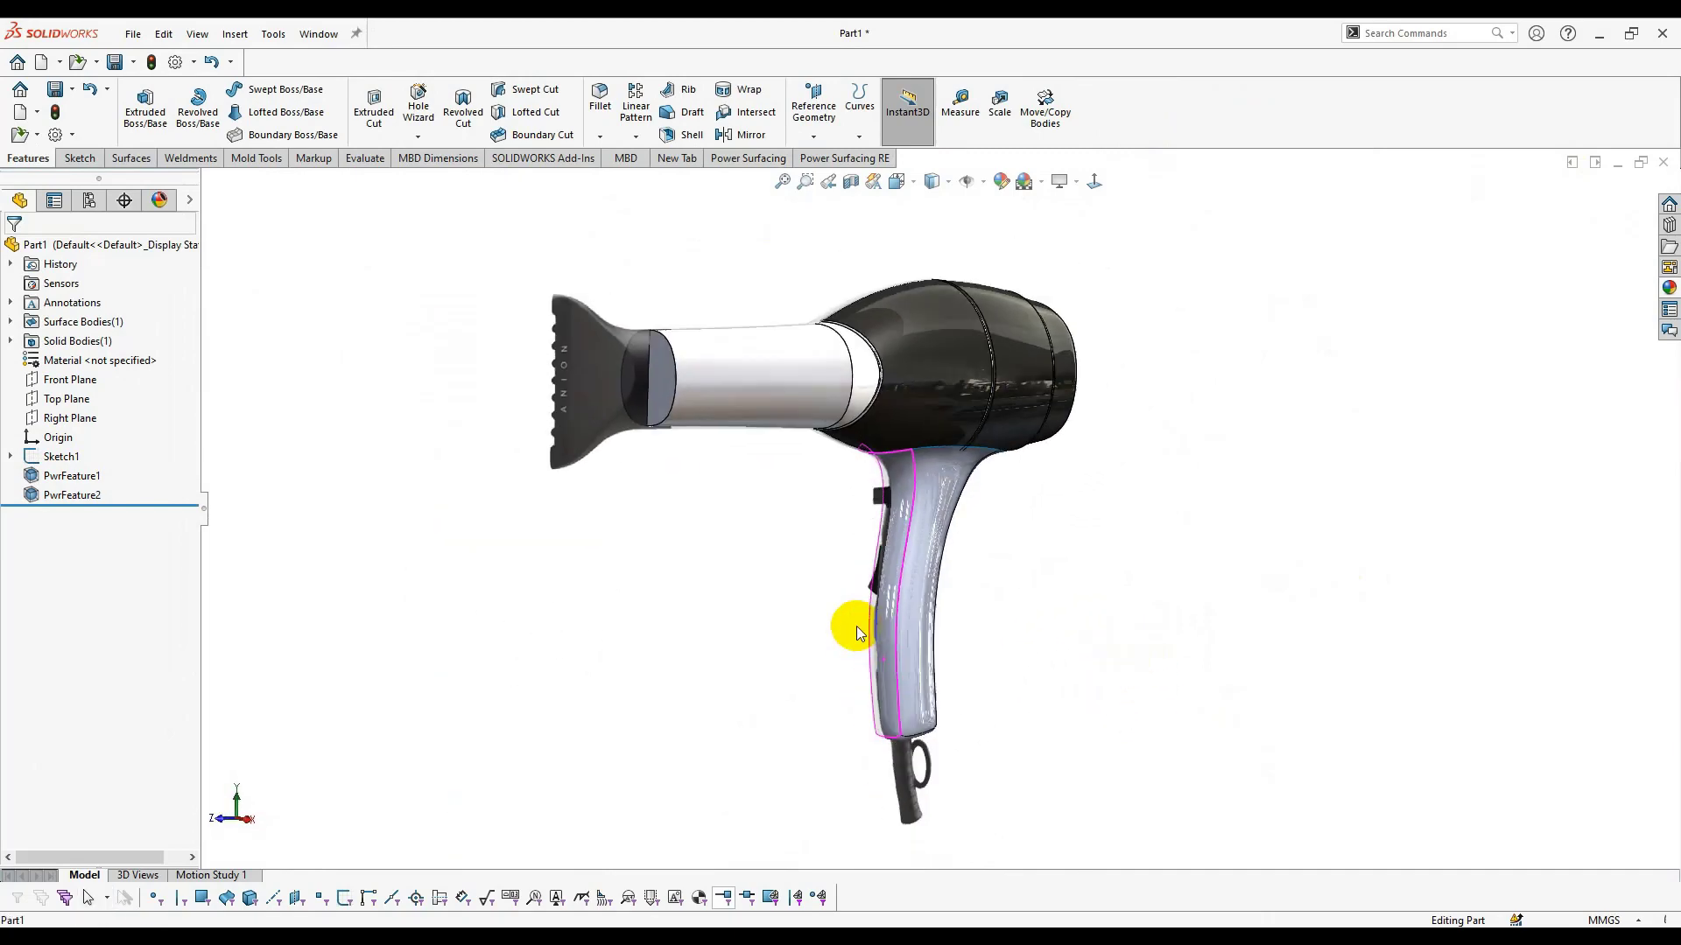
click(969, 183)
scroll(933, 524, down, 3)
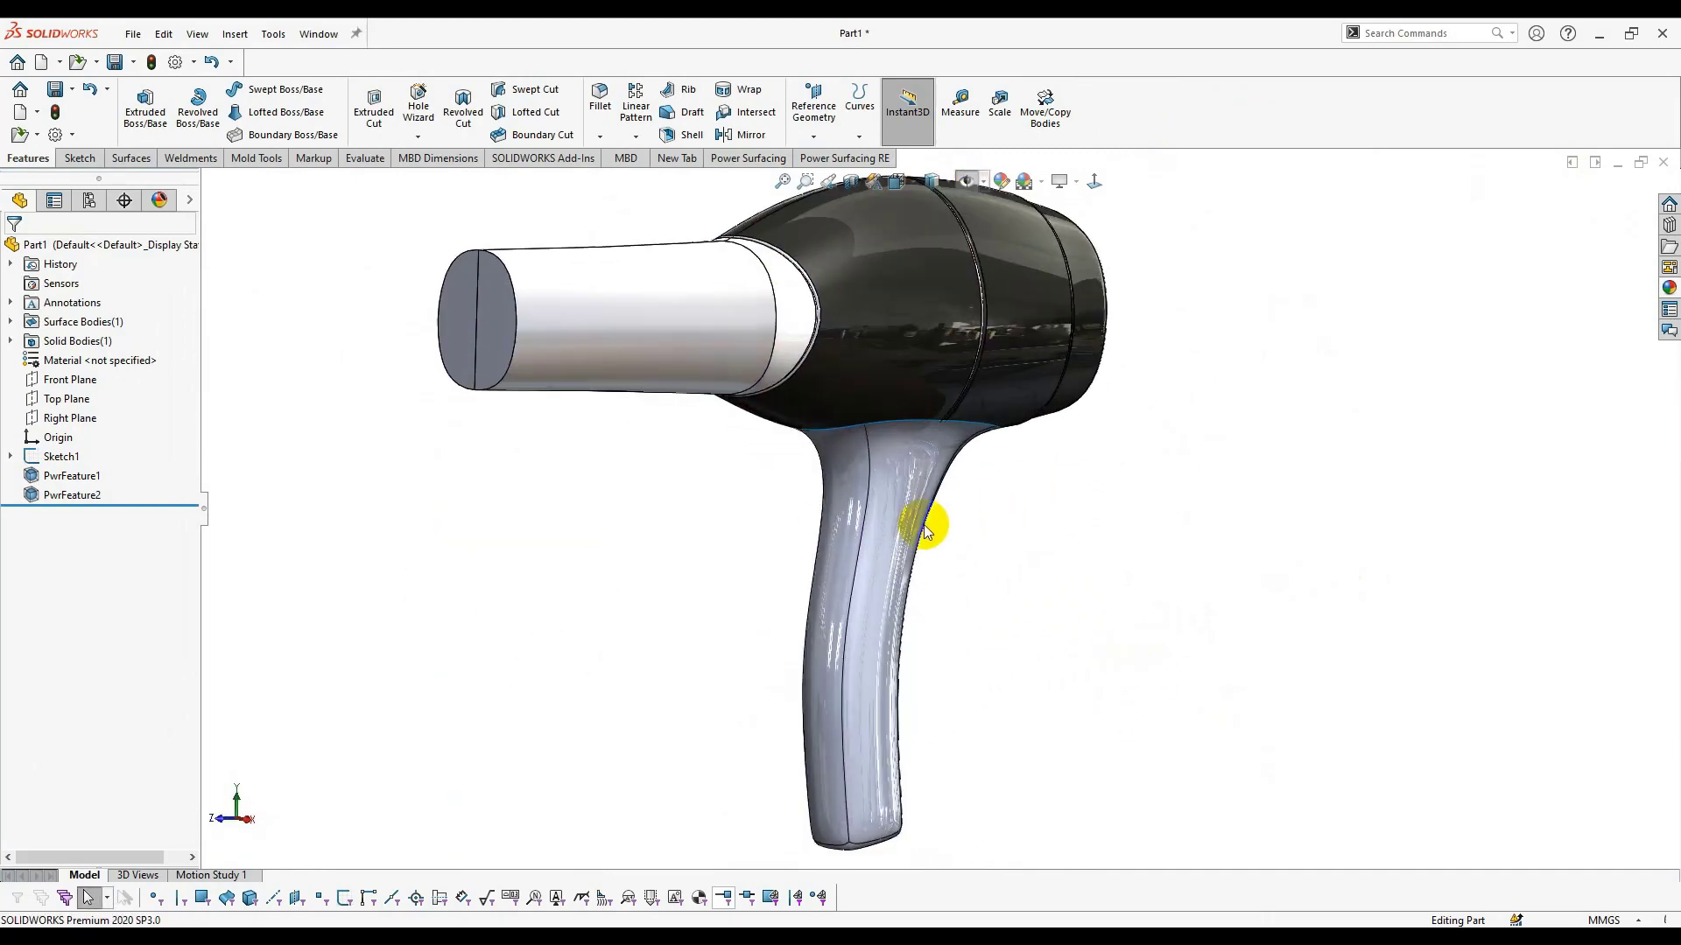
Apply the black high gloss plastic appearance to the hair dryer's handle.
right_click(891, 487)
click(856, 499)
middle_drag(855, 499, 843, 574)
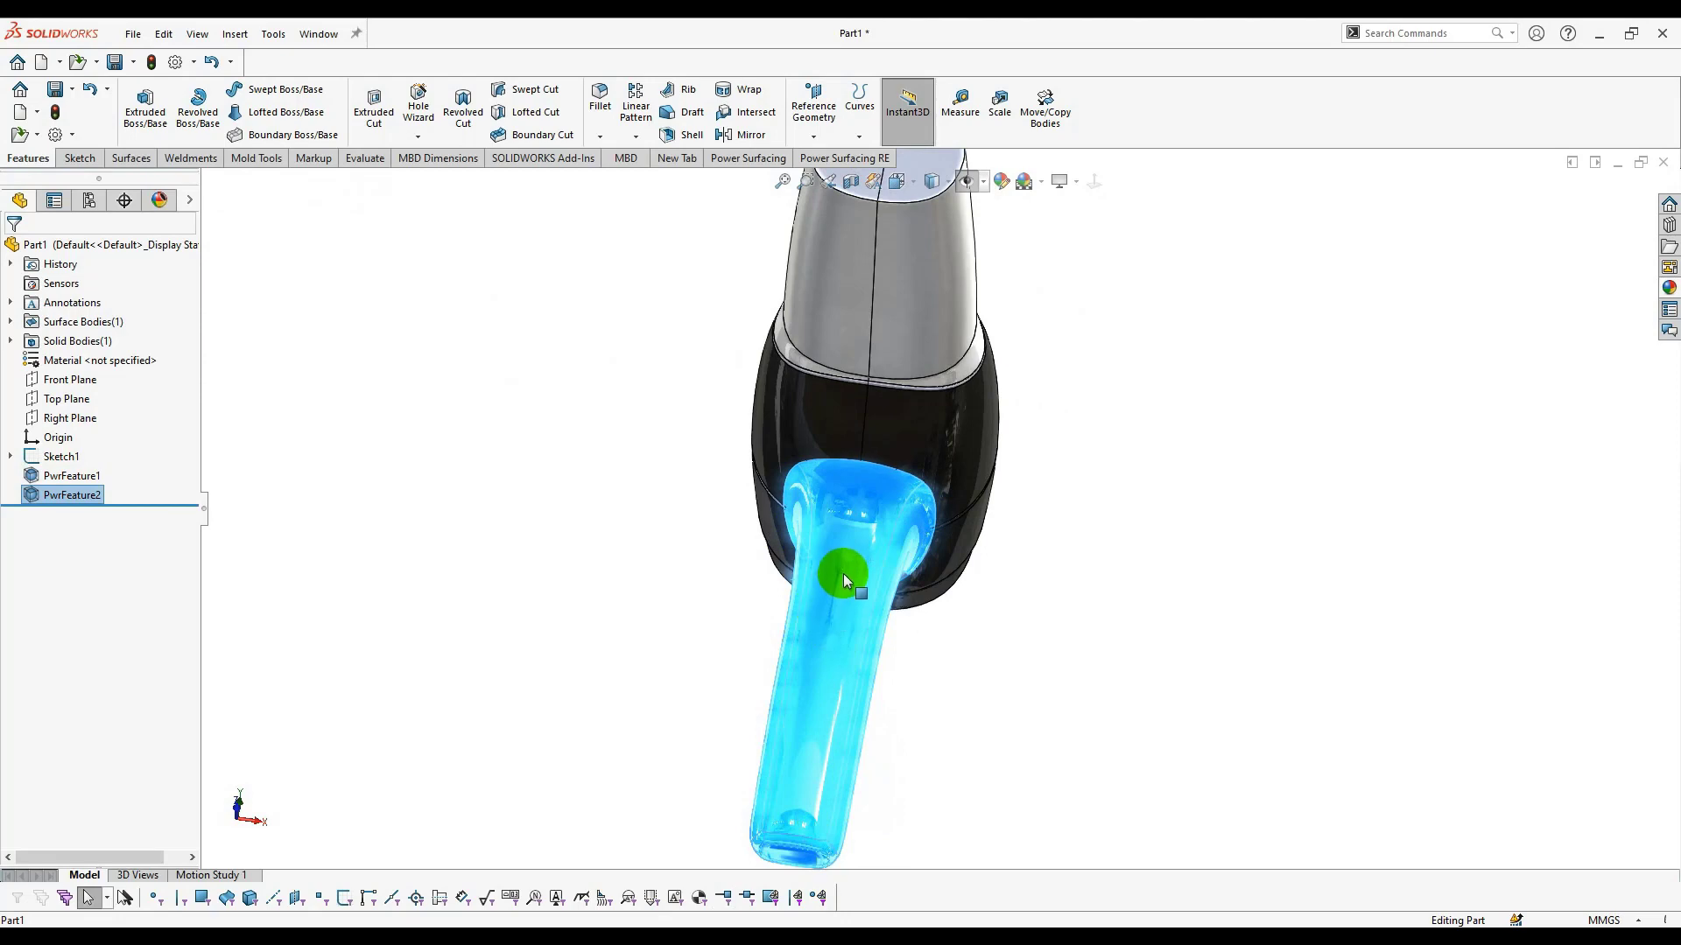
right_click(843, 574)
click(913, 523)
click(1162, 571)
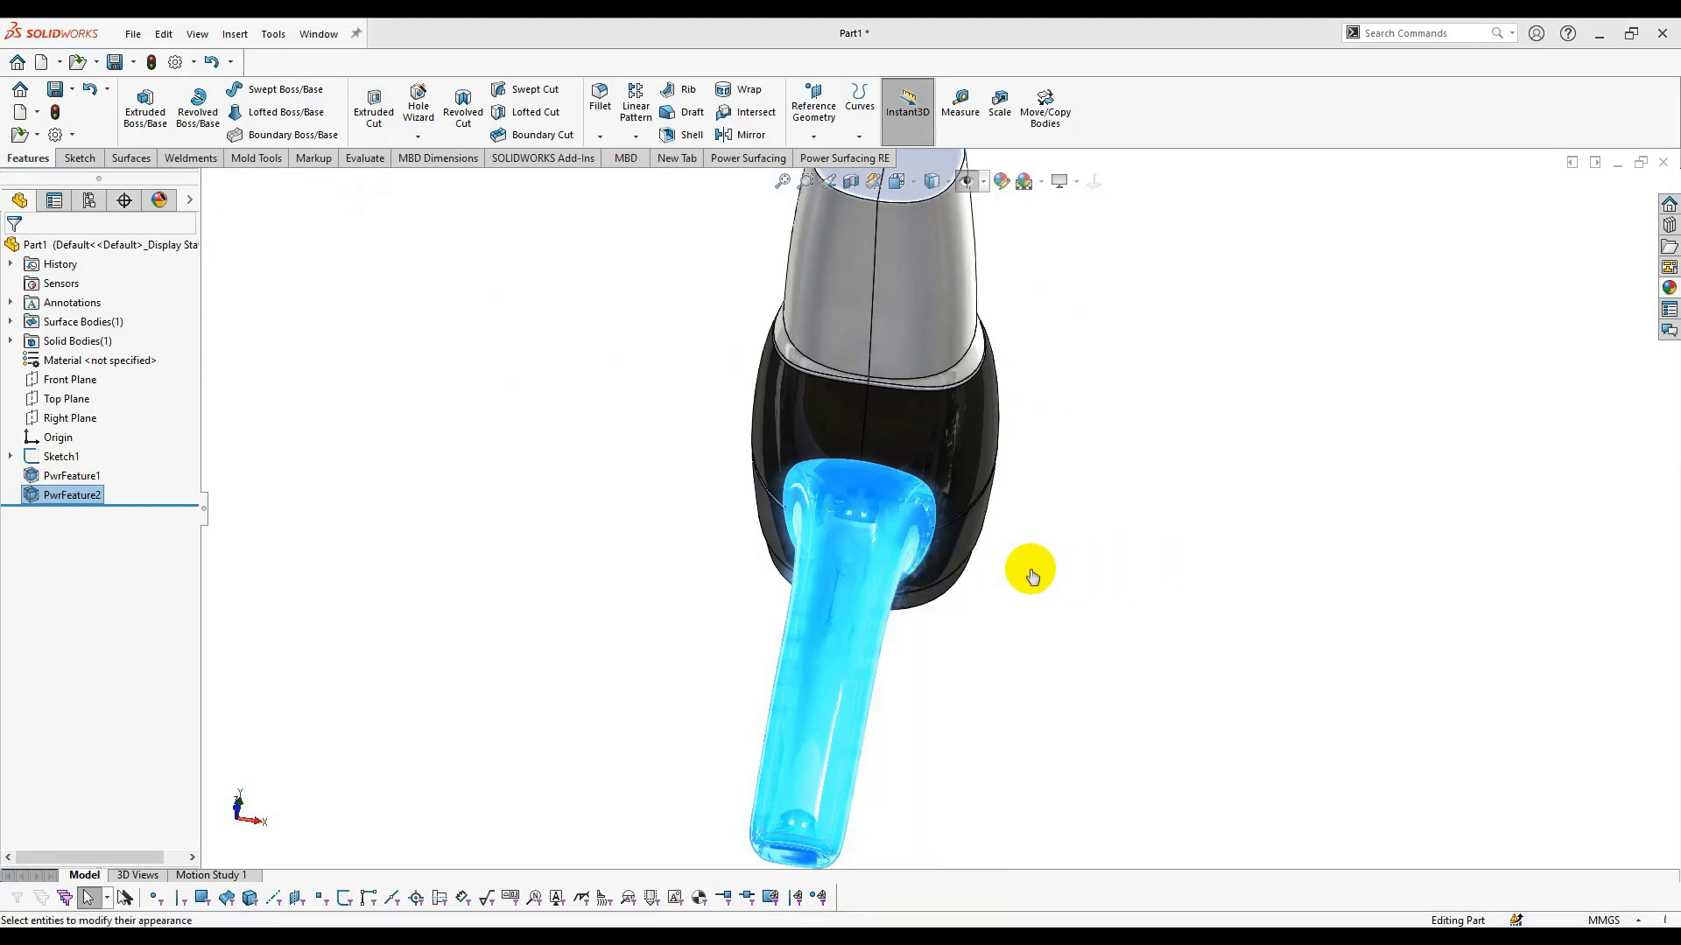
Display the hair dryer shaded without edges and with floor shadows turned on.
click(1075, 181)
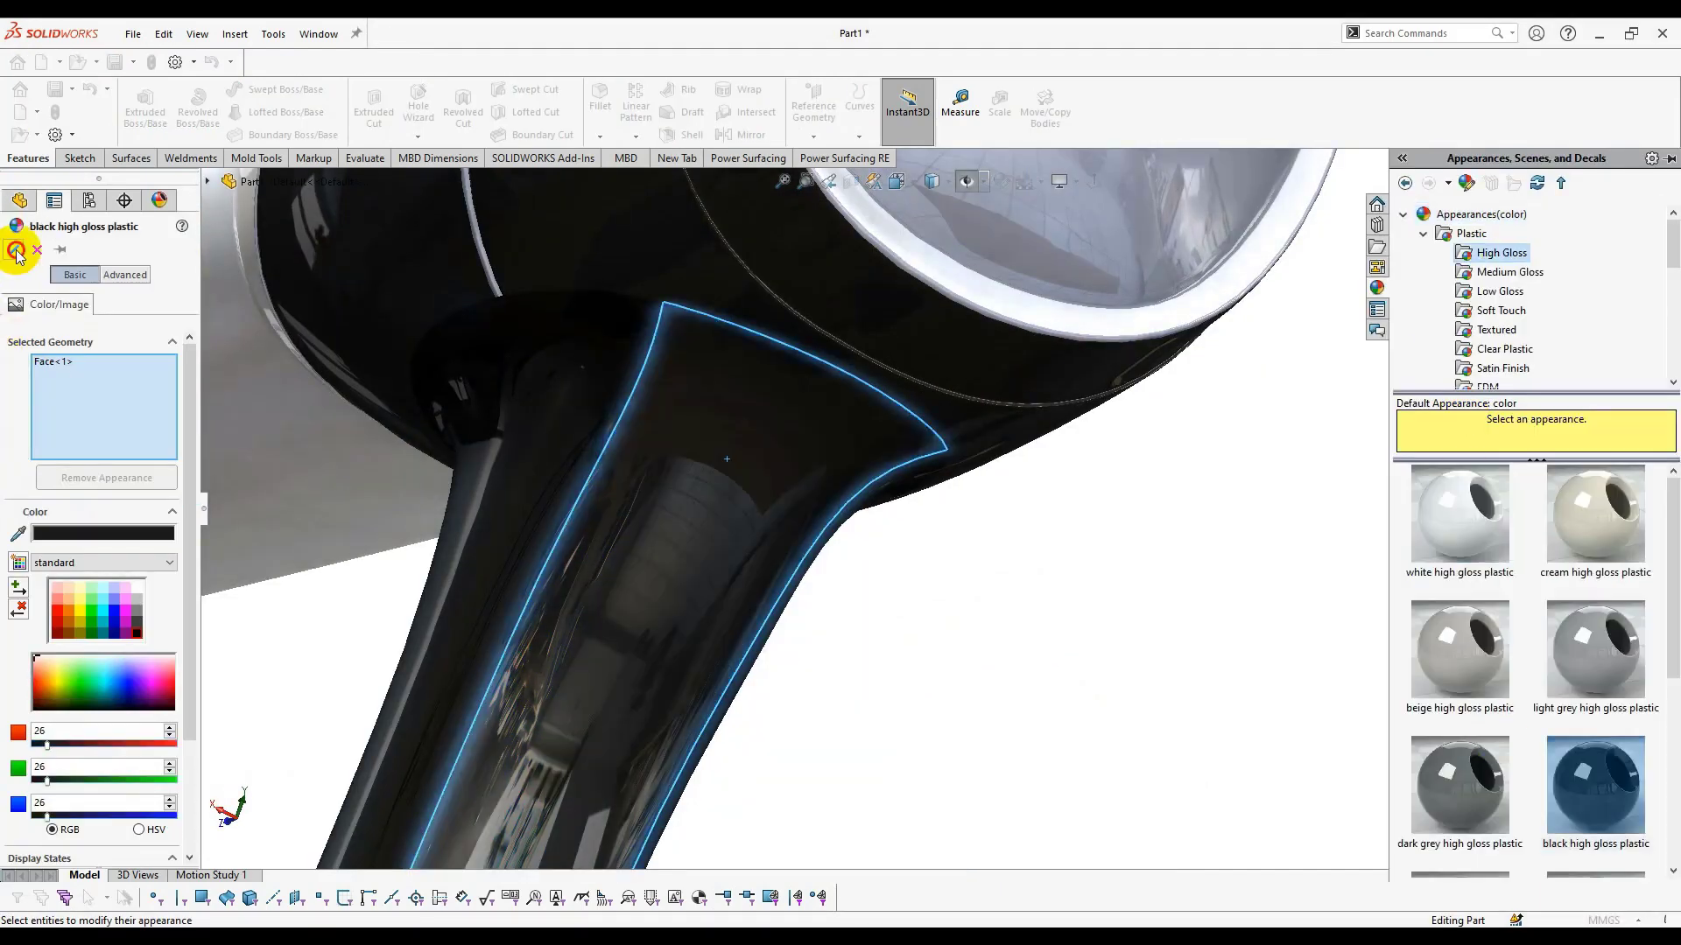
click(735, 572)
scroll(665, 604, down, 5)
middle_drag(607, 627, 957, 555)
scroll(548, 434, up, 2)
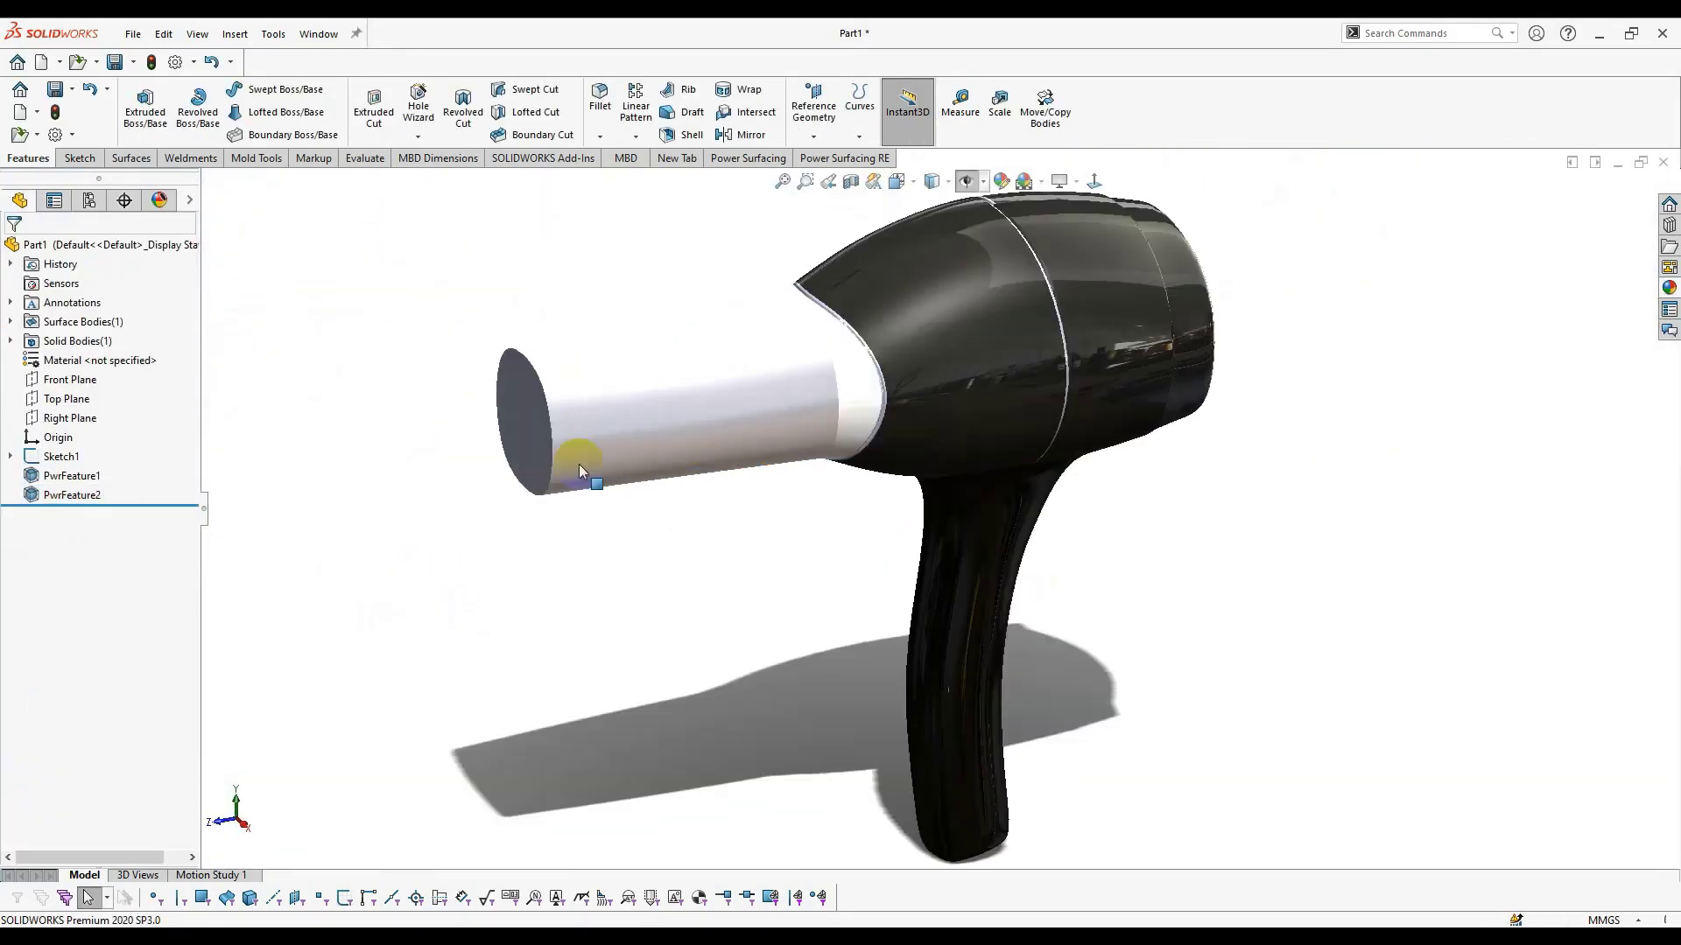
Examine the hair dryer's nozzle, barrel decals, body, handle and cord from several angles.
middle_drag(1296, 738, 800, 195)
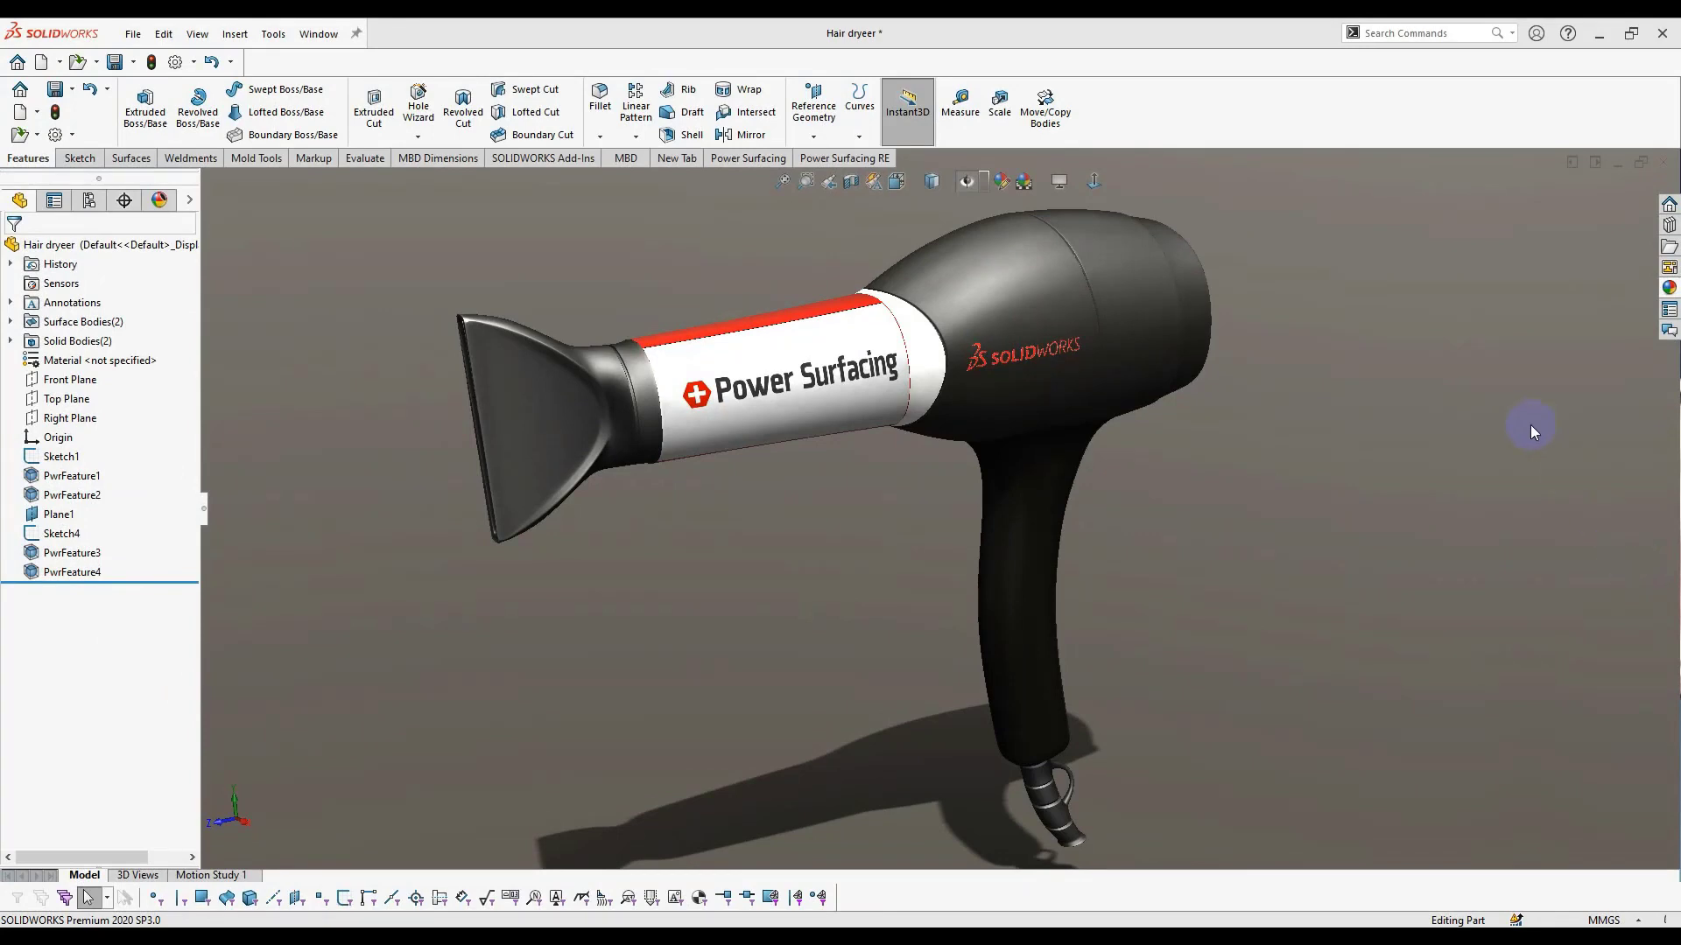
middle_drag(1343, 641, 847, 592)
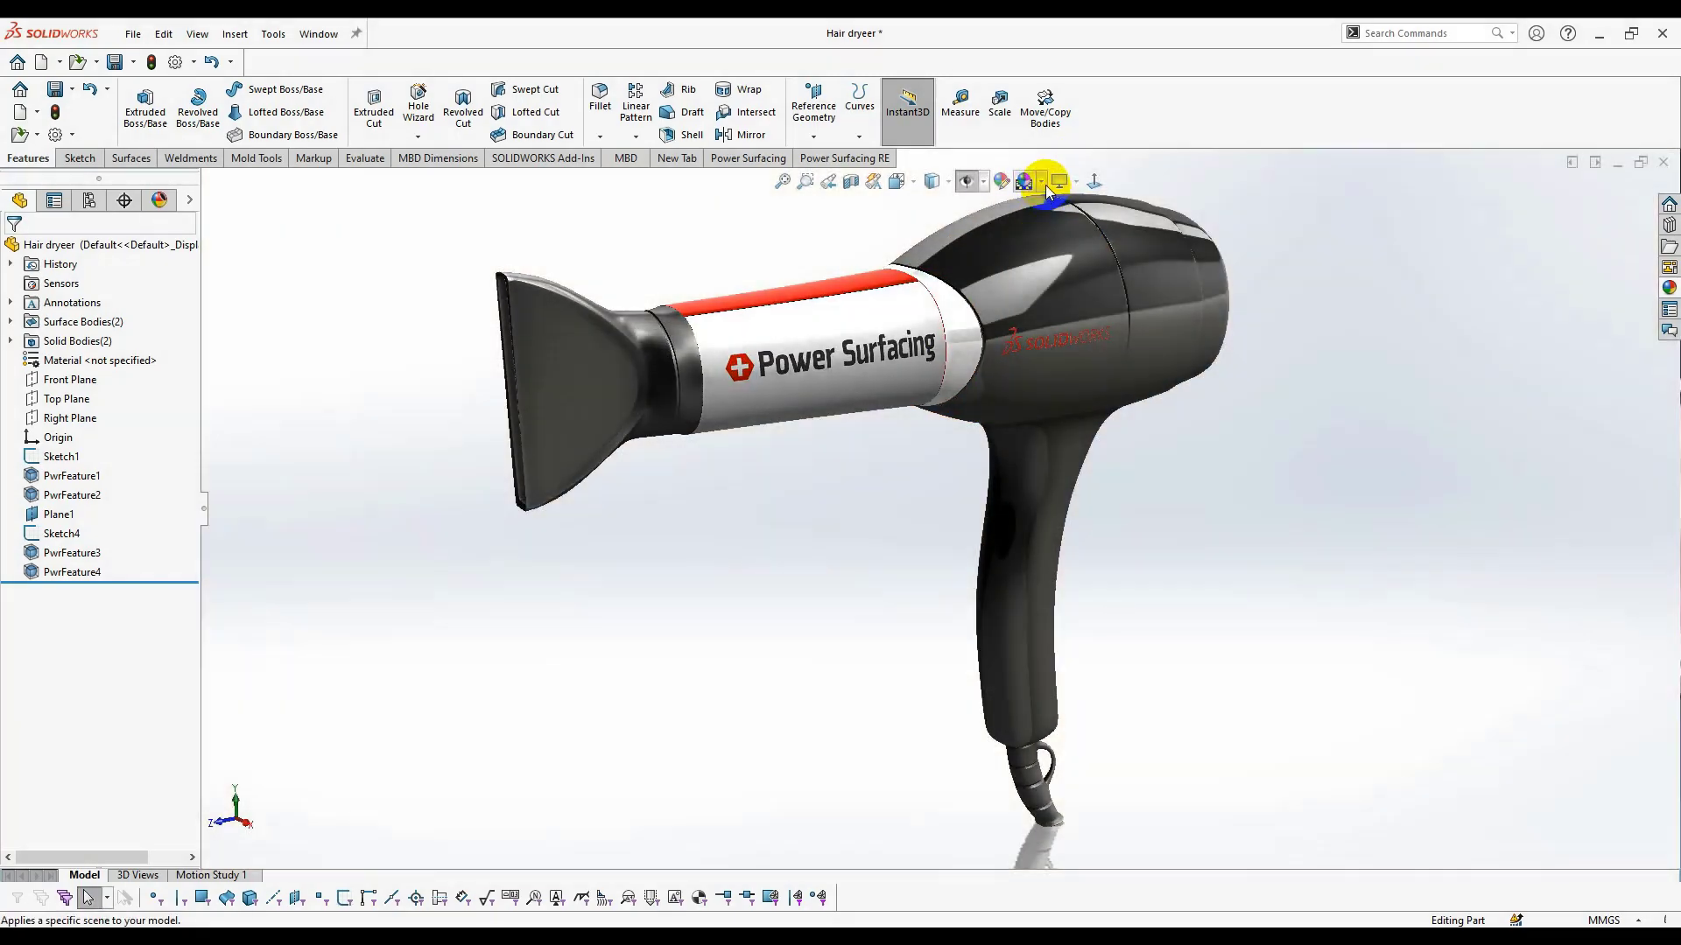
mouse_move(1223, 469)
middle_down()
mouse_move(1193, 481)
mouse_move(1028, 366)
middle_up()
middle_drag(1070, 278, 1352, 326)
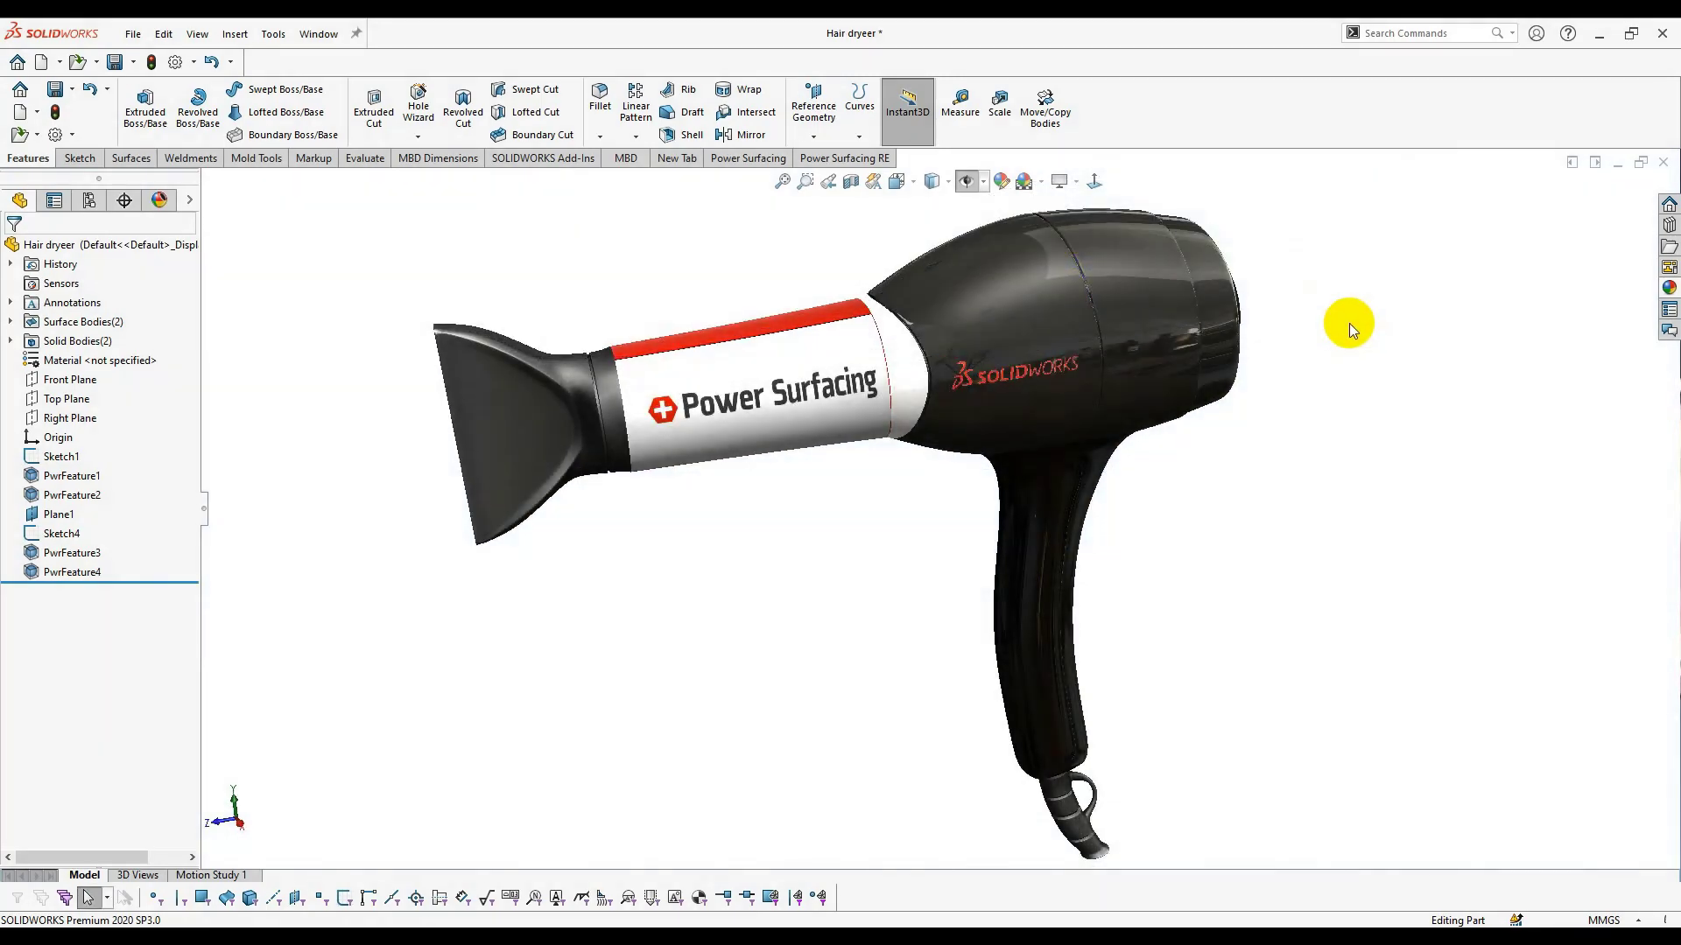
mouse_move(881, 743)
middle_down()
mouse_move(867, 518)
mouse_move(875, 561)
mouse_move(890, 504)
mouse_move(911, 552)
mouse_move(895, 729)
middle_up()
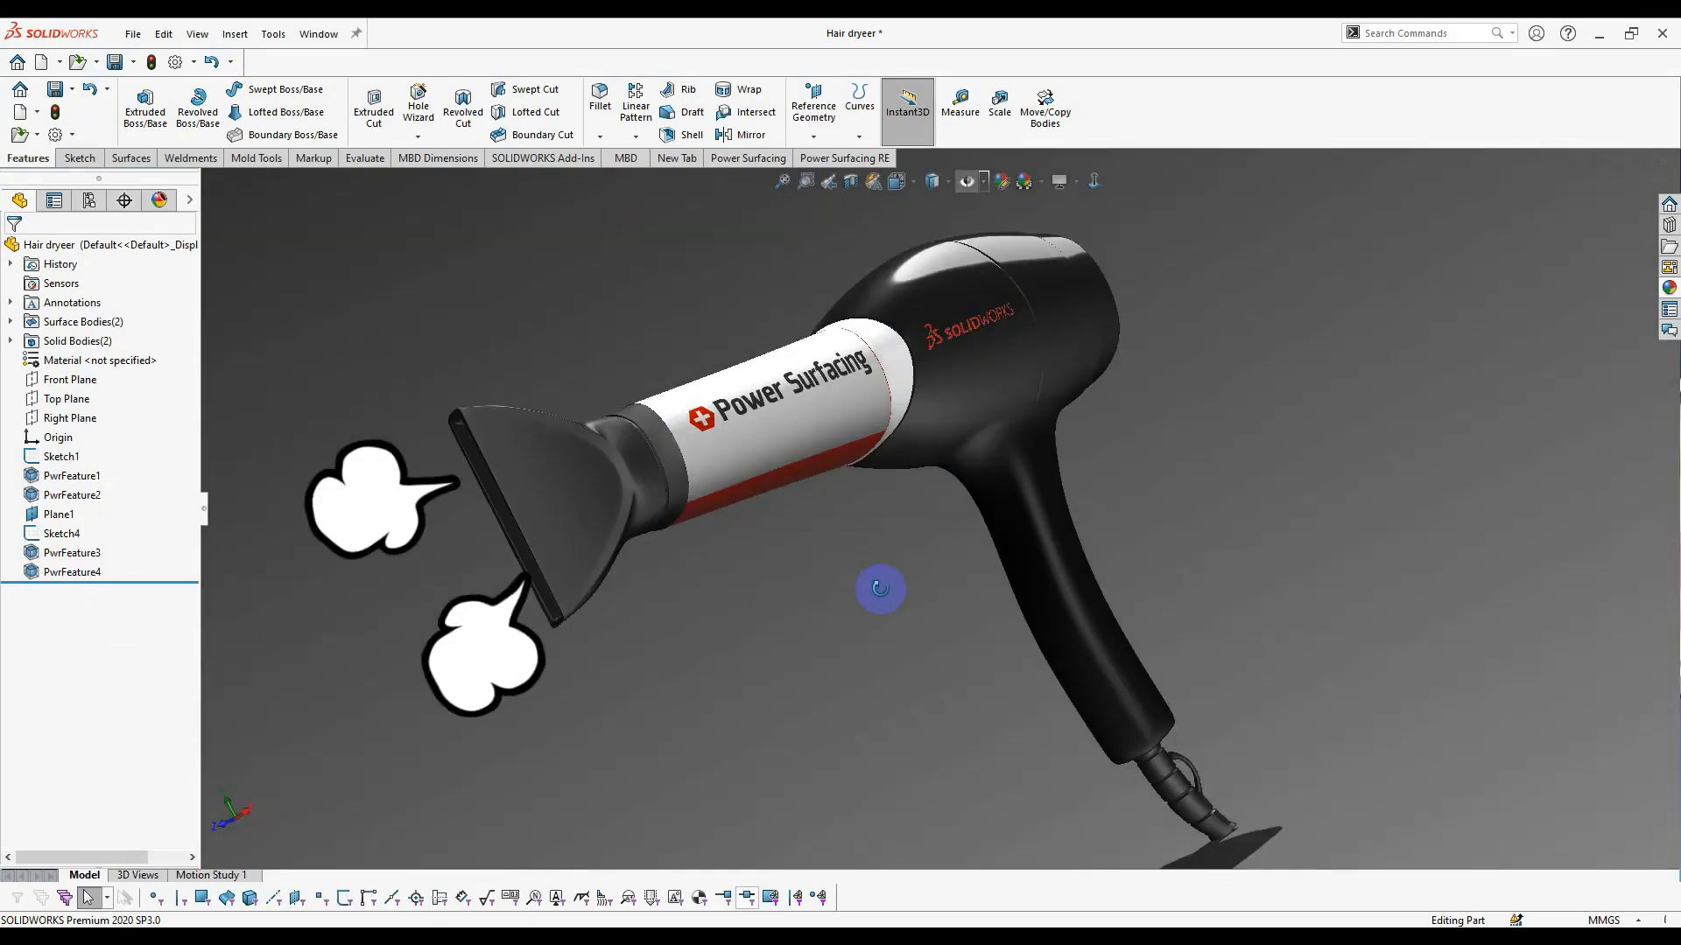
middle_drag(884, 589, 1001, 518)
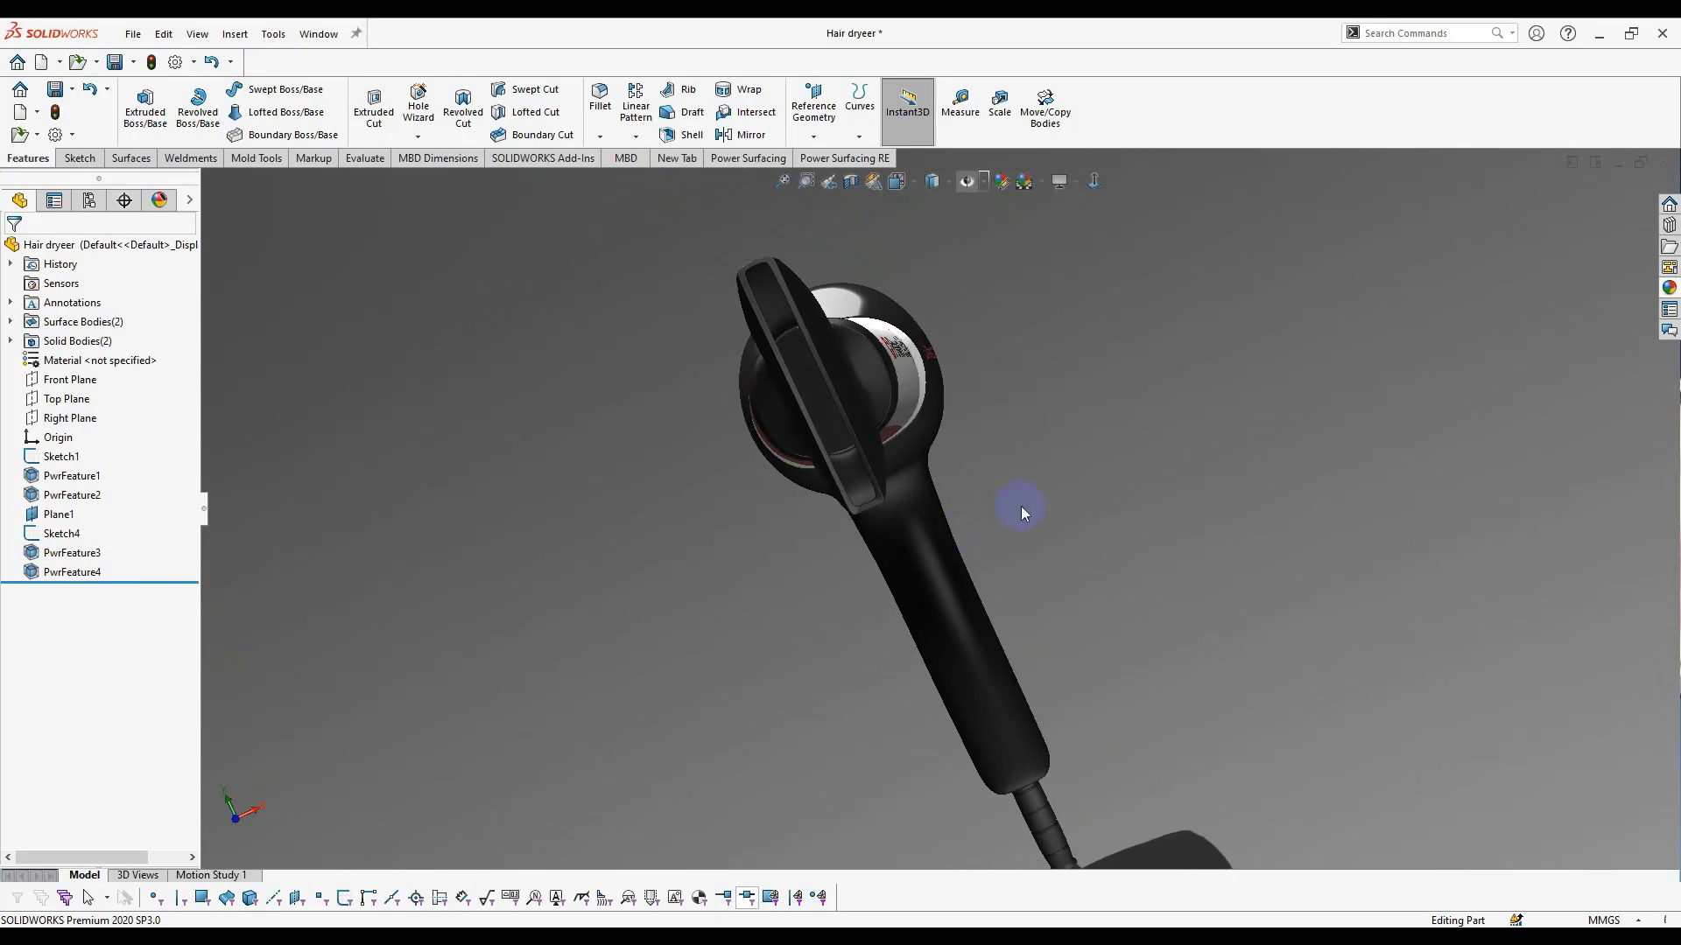
middle_drag(1180, 534, 1115, 578)
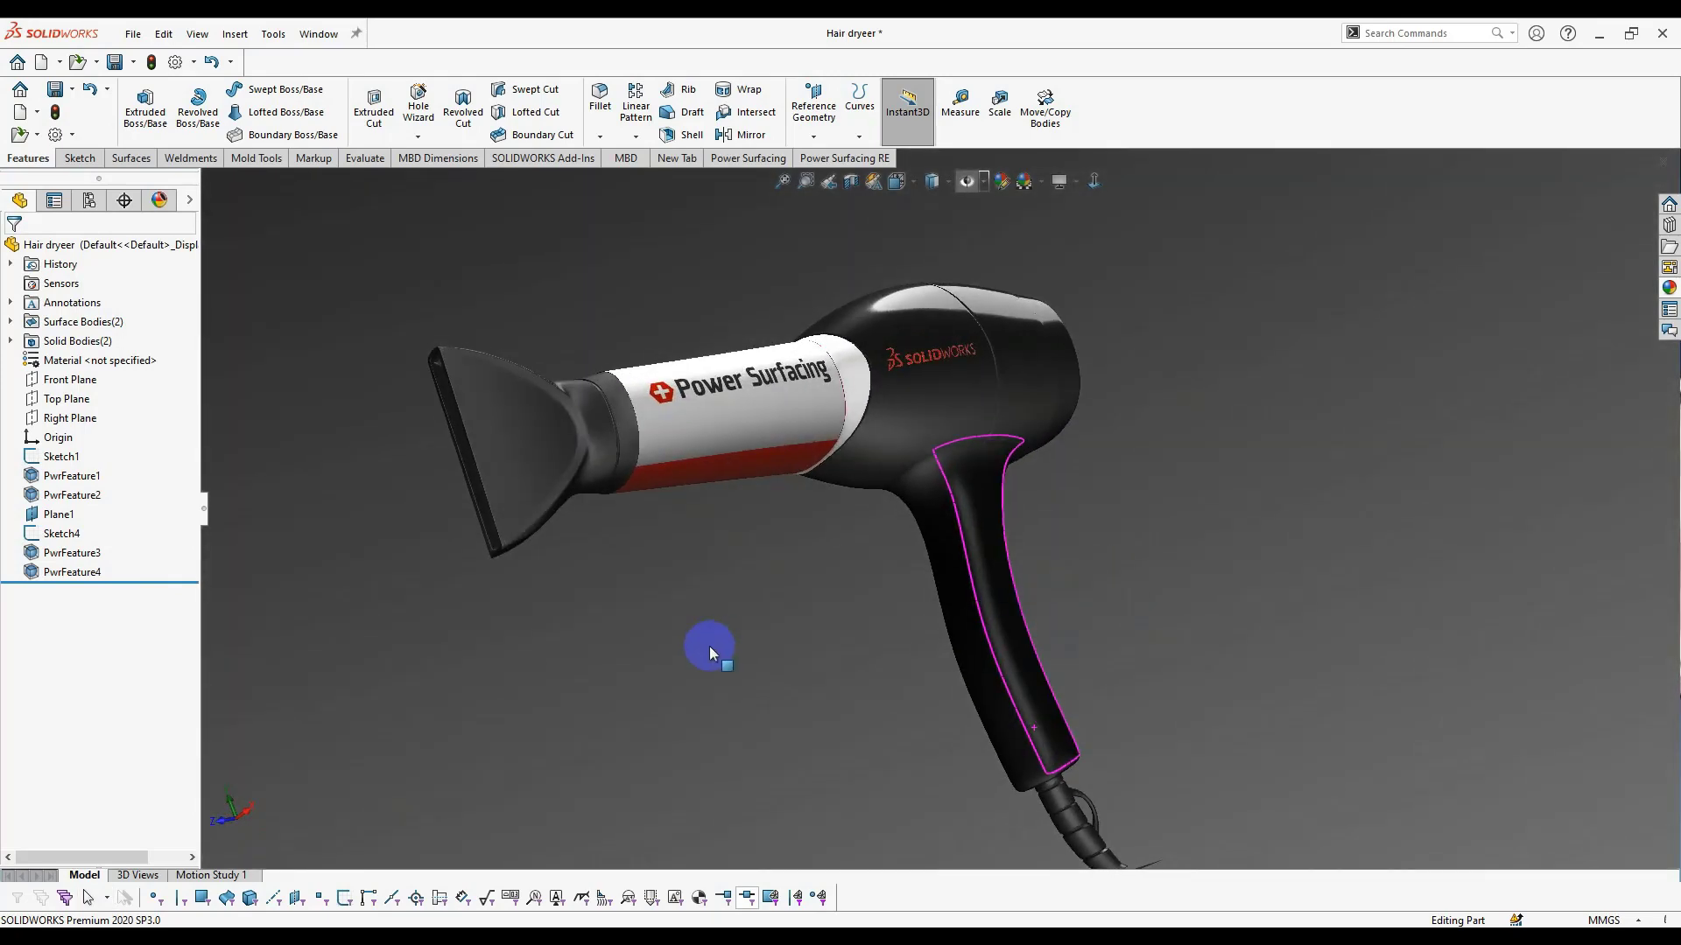
scroll(711, 652, down, 2)
scroll(709, 646, up, 2)
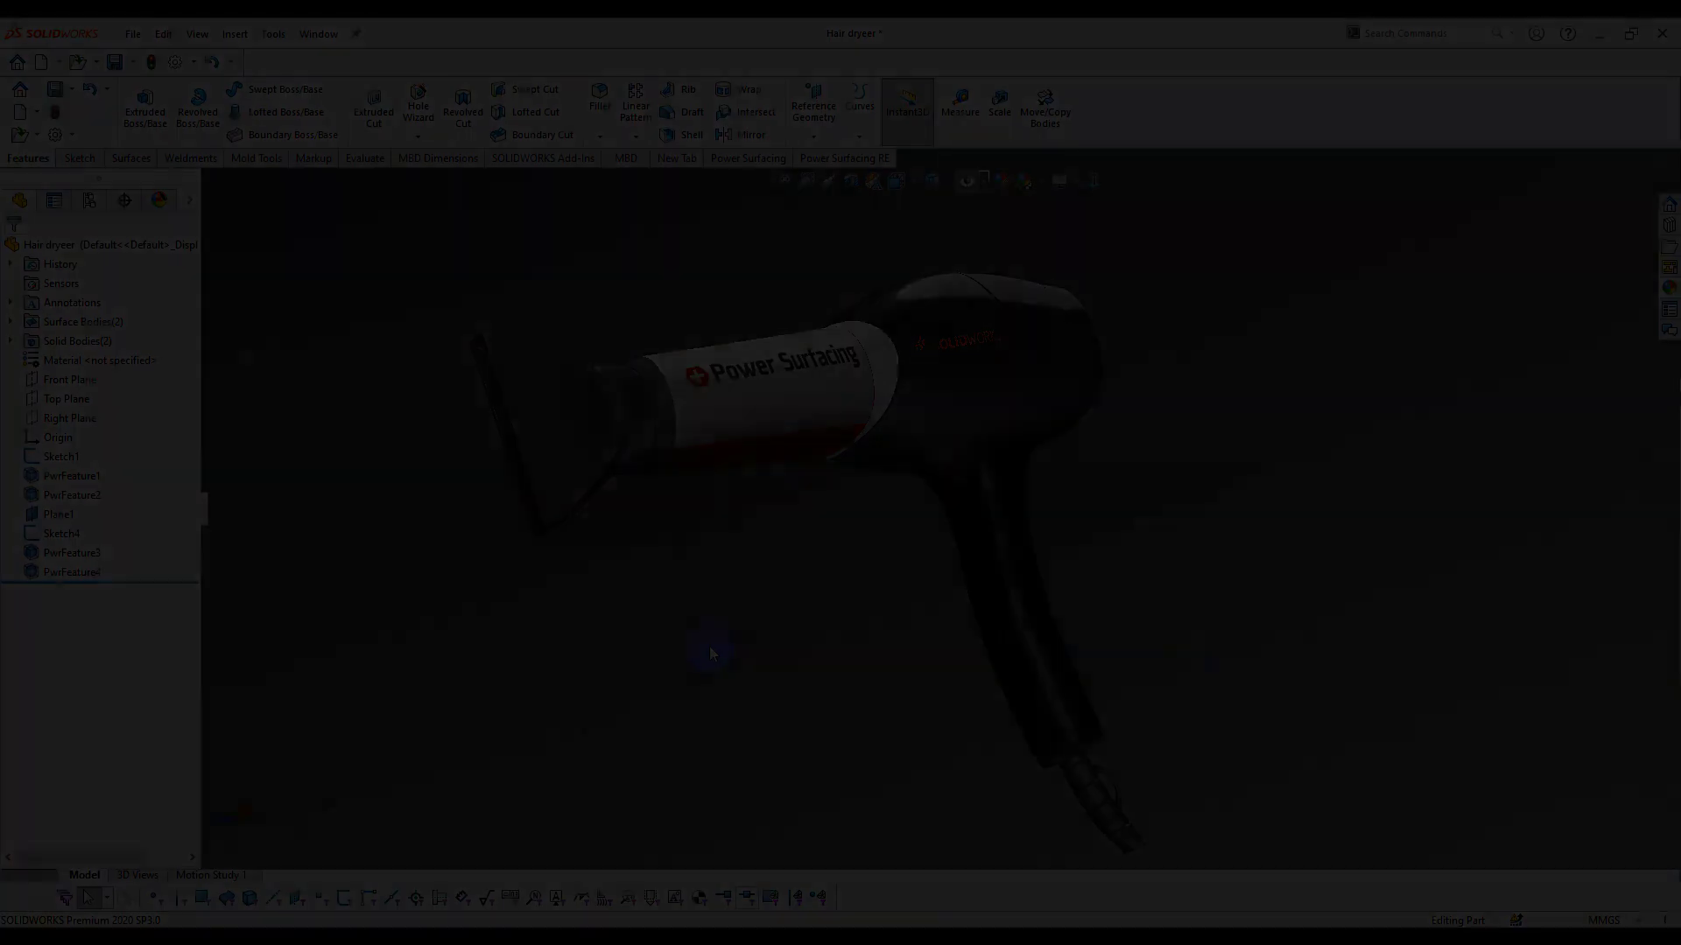